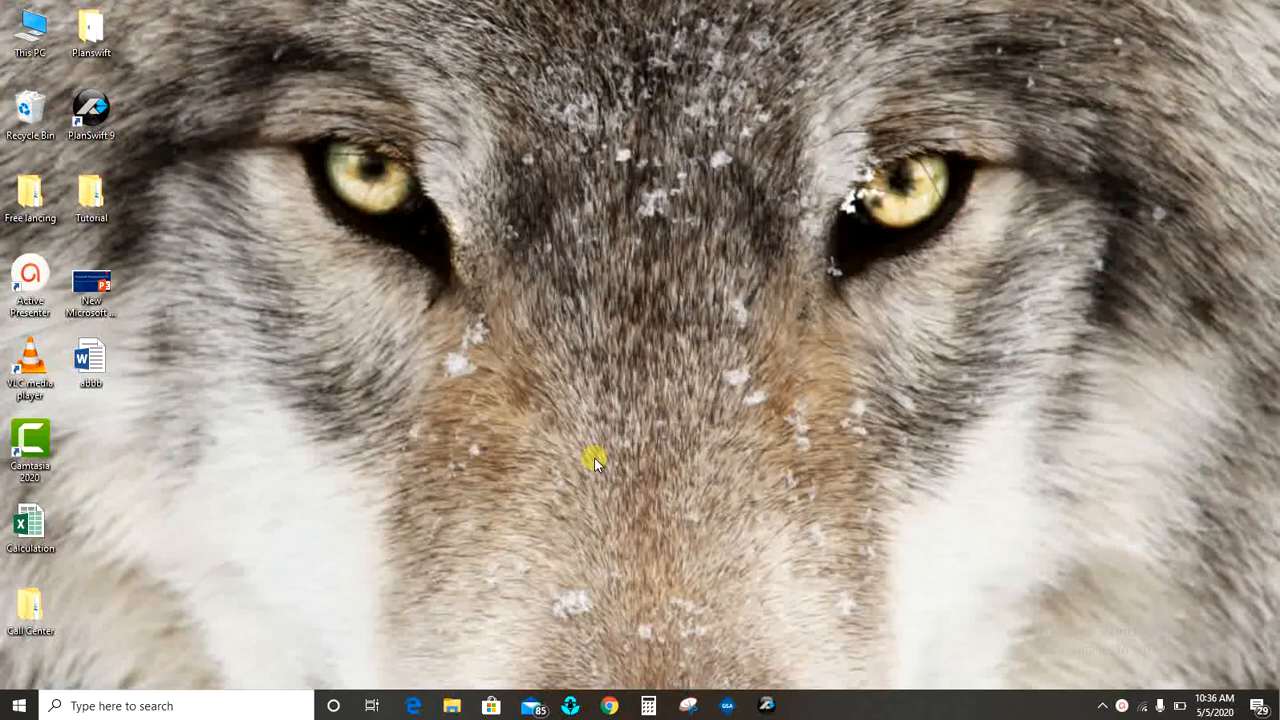
Open project folder 18 under CMU and Exterior Finish and look through its Architectural and Civil subfolders.
left_click(453, 706)
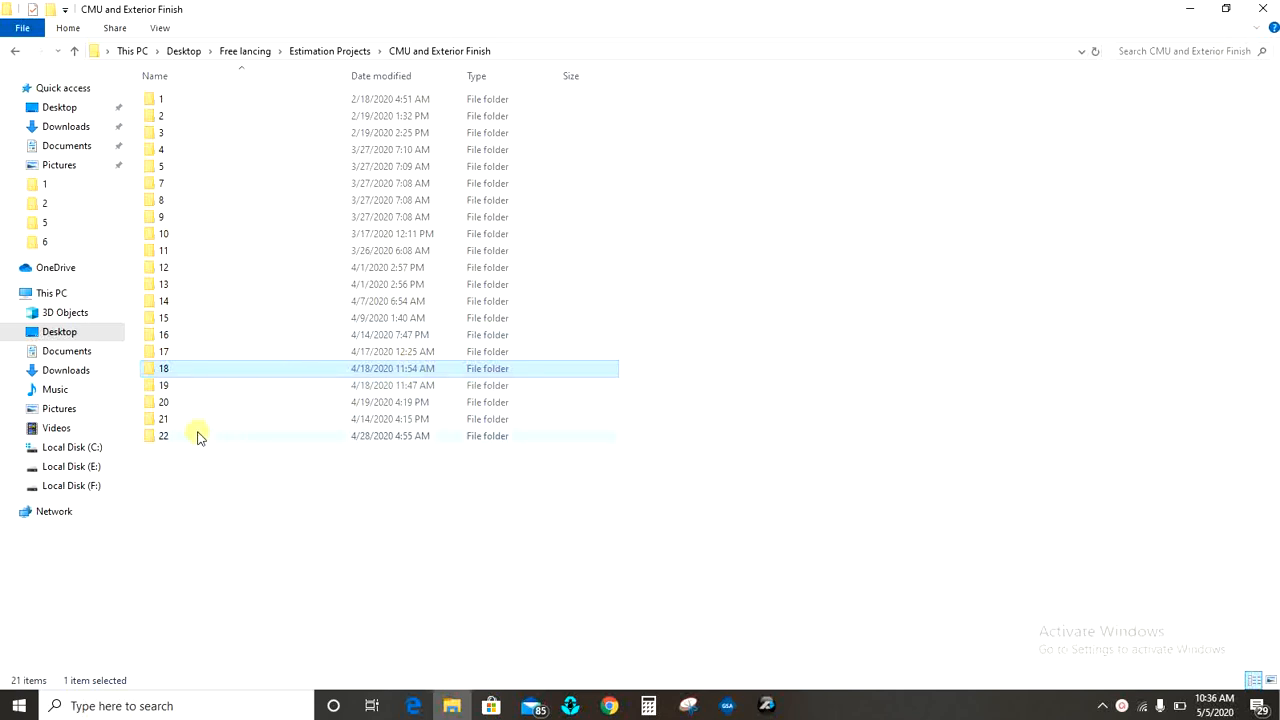
double_click(165, 370)
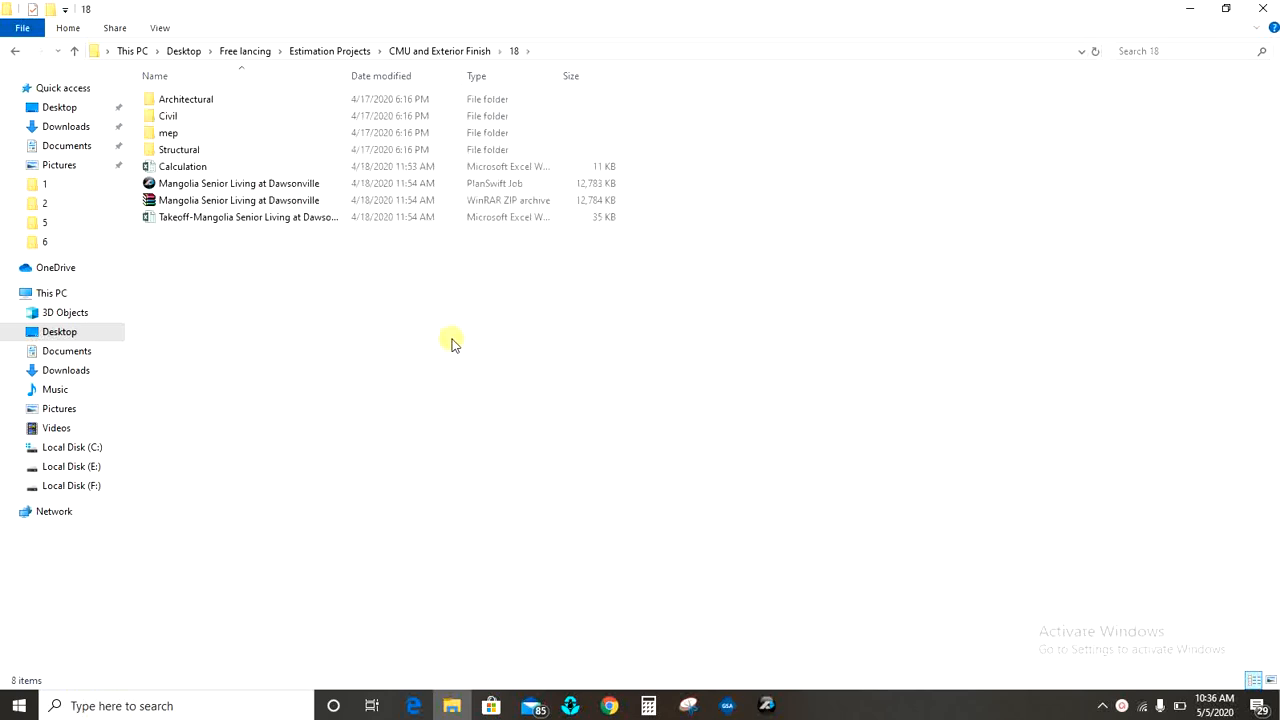
double_click(195, 103)
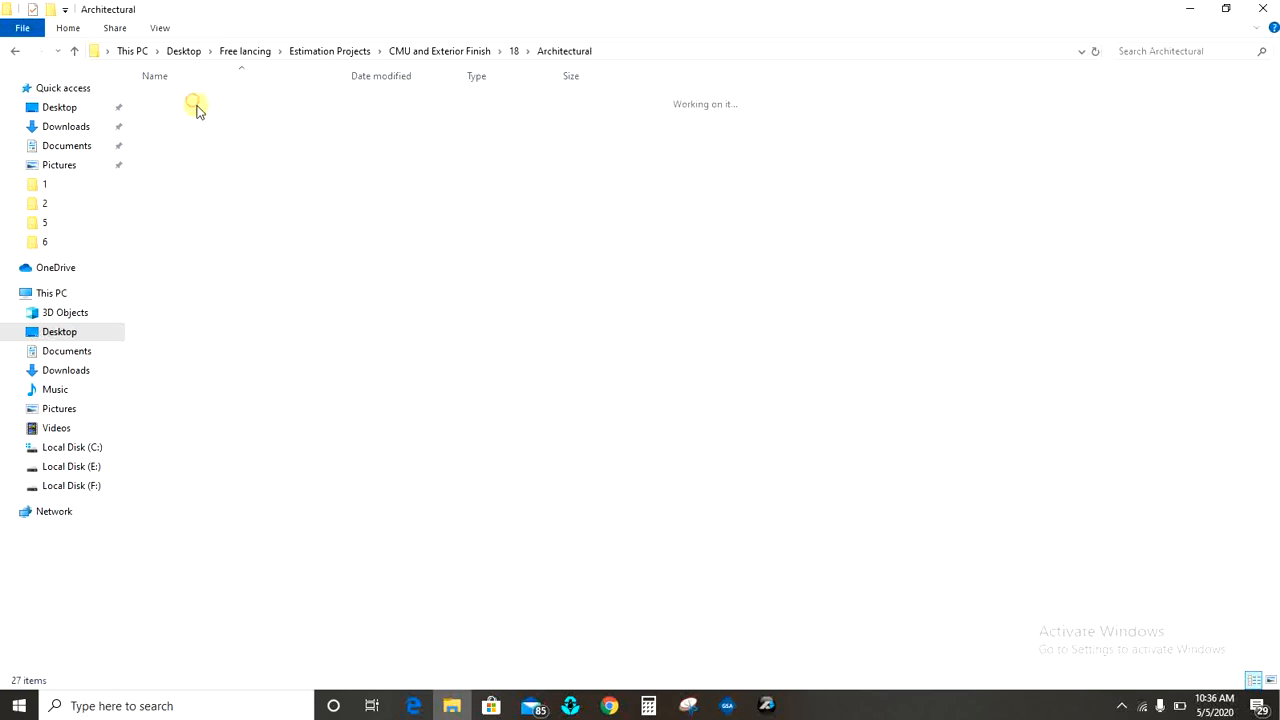
left_click(74, 51)
double_click(168, 117)
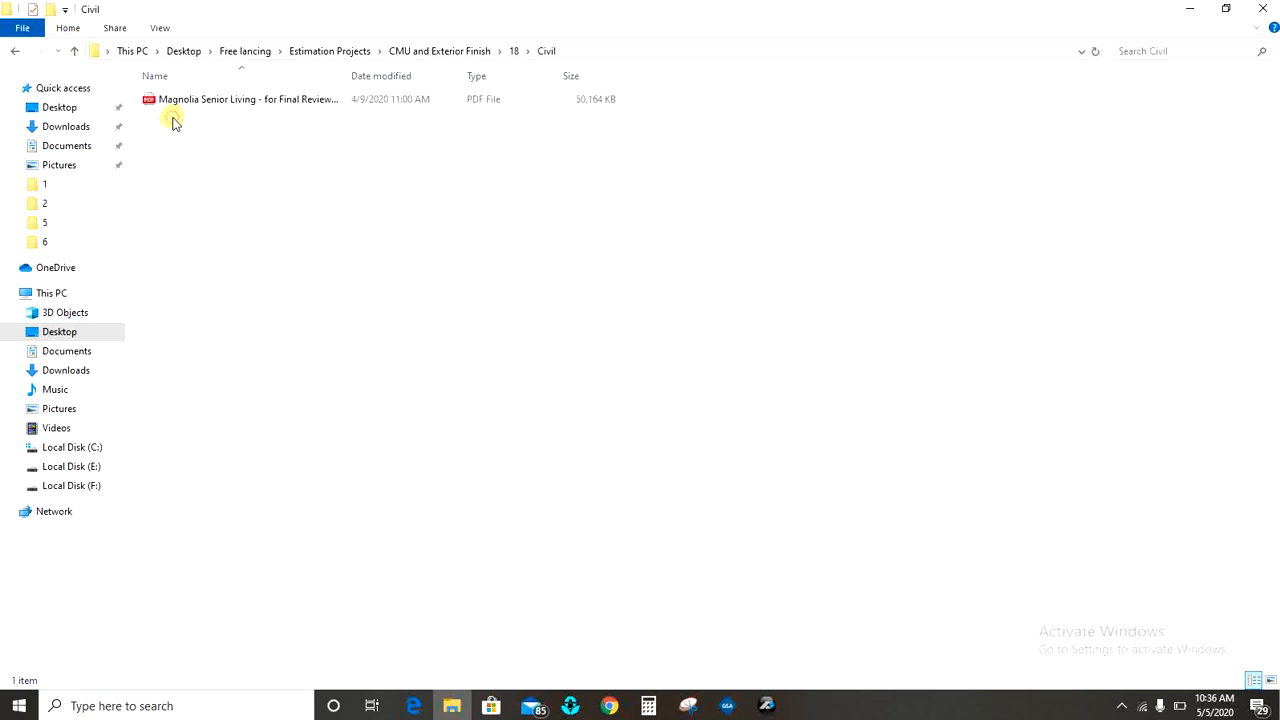
left_click(74, 50)
double_click(176, 100)
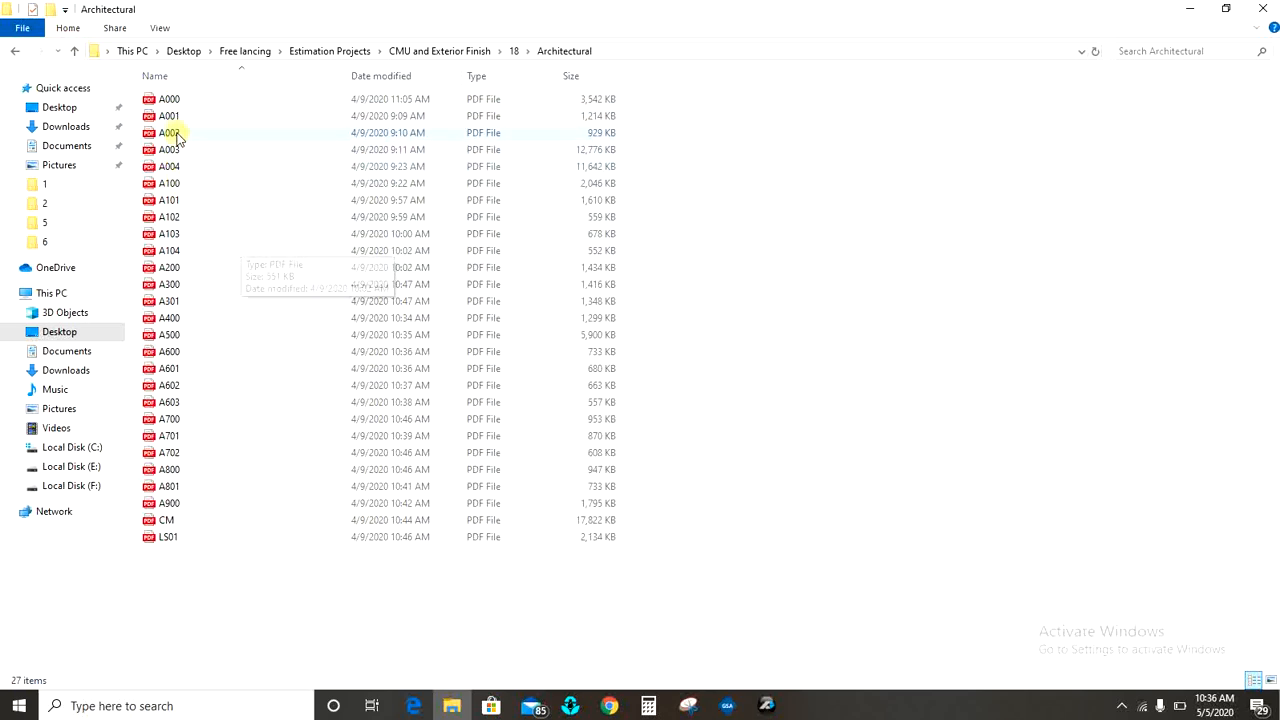
left_click(74, 50)
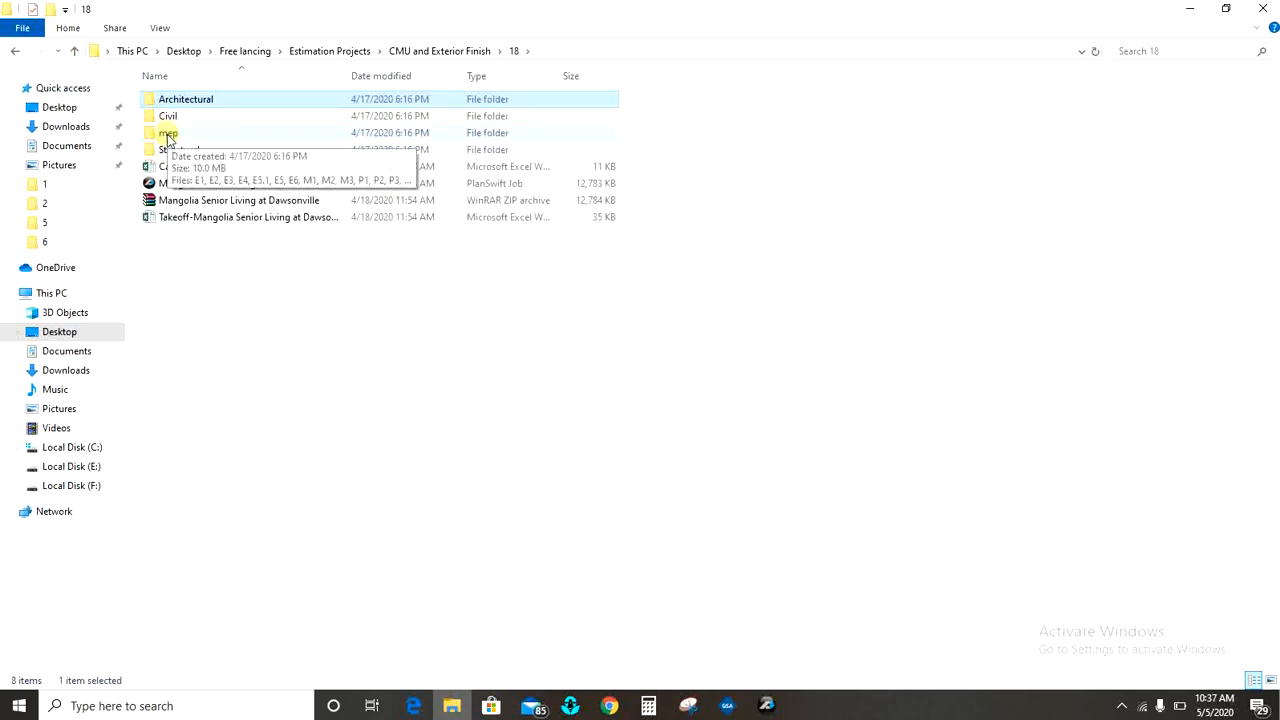
View the contents of project folder 22, including its single full-set PDF, and return to the CMU and Exterior Finish folder.
left_click(74, 50)
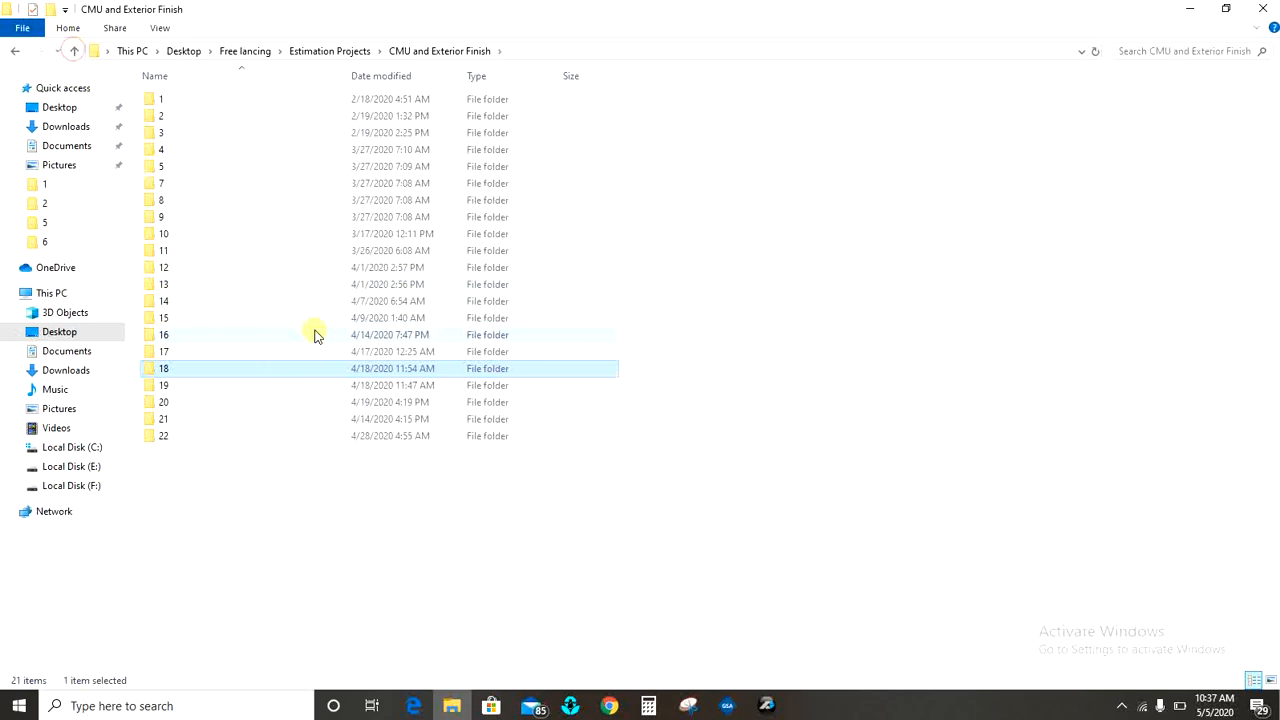
double_click(172, 431)
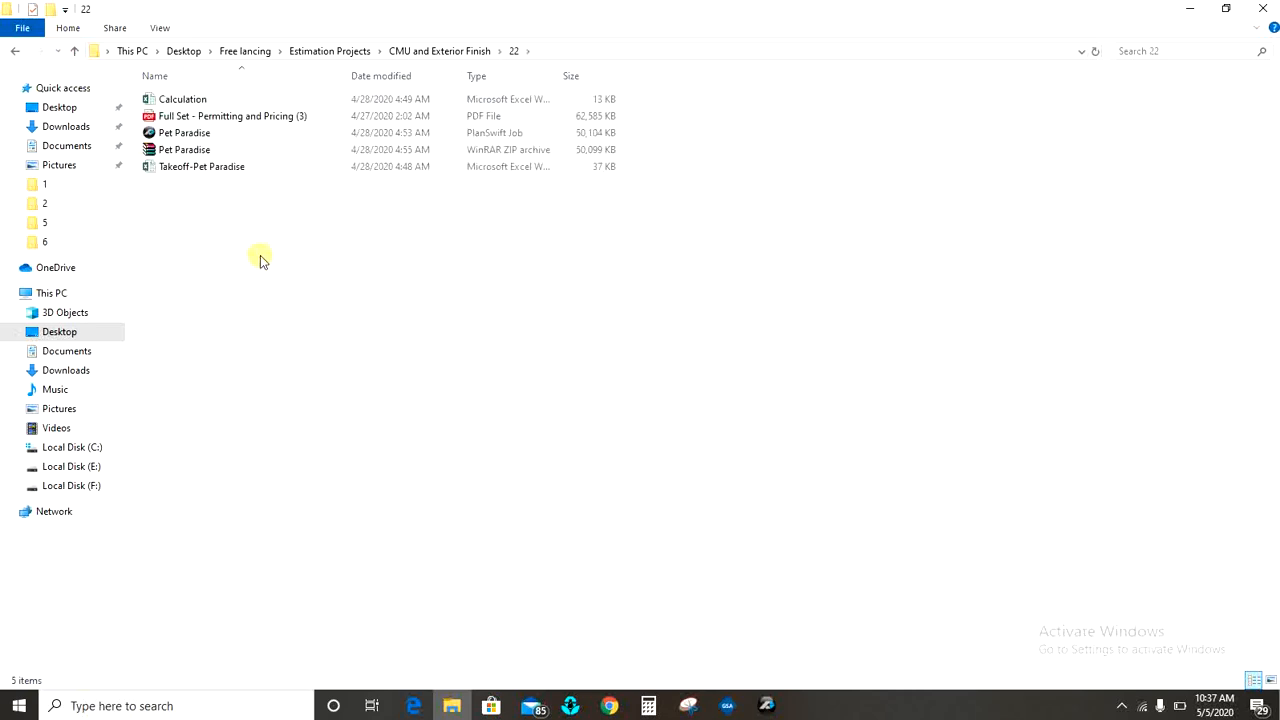
left_click(193, 118)
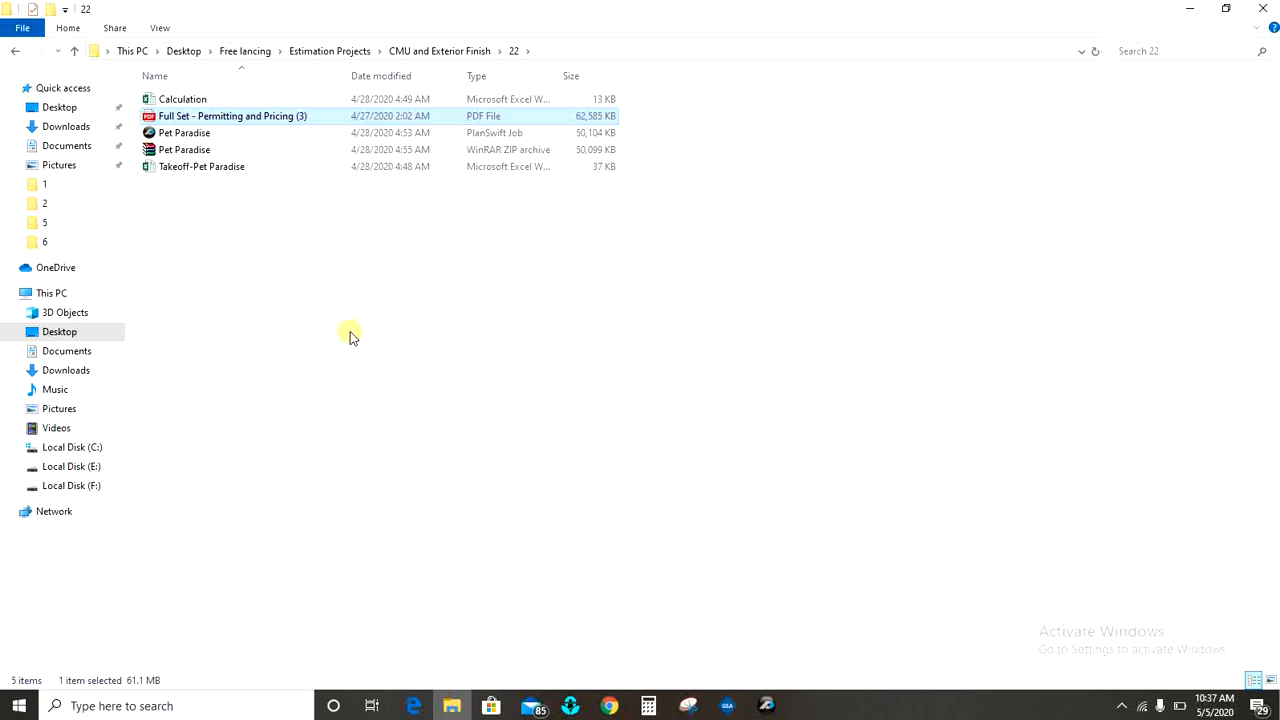
left_click(74, 51)
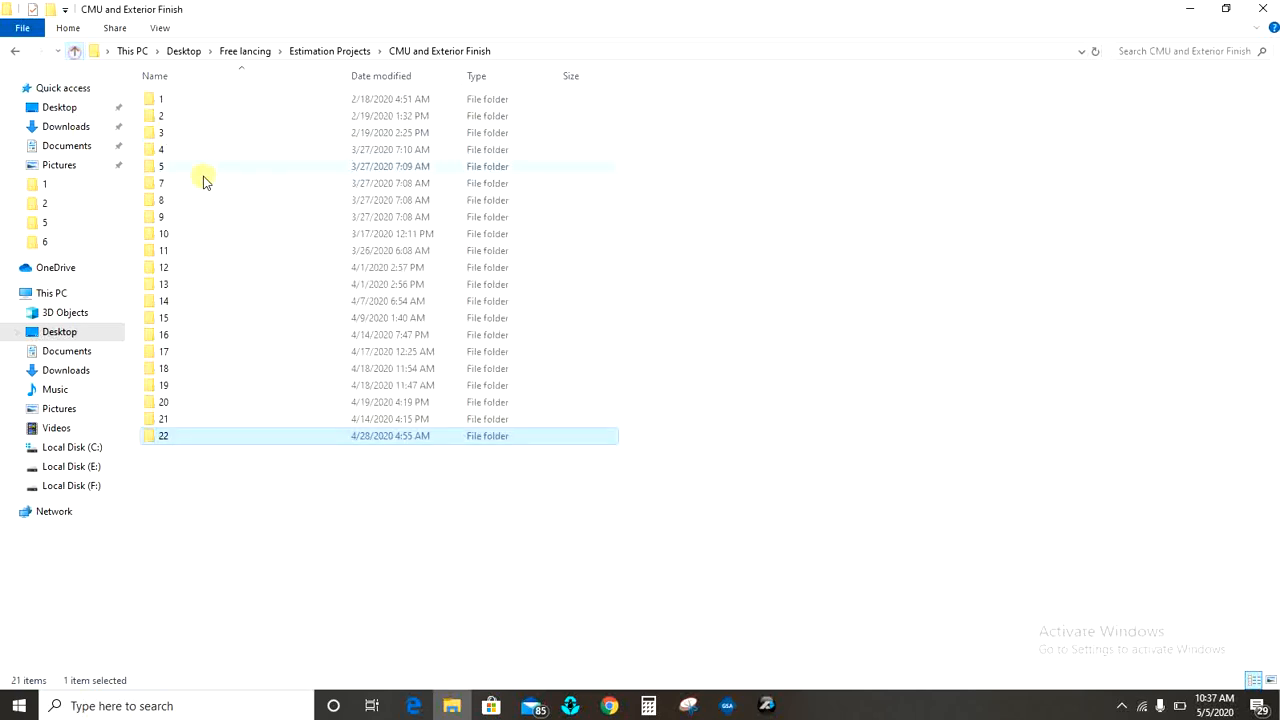
left_click(755, 329)
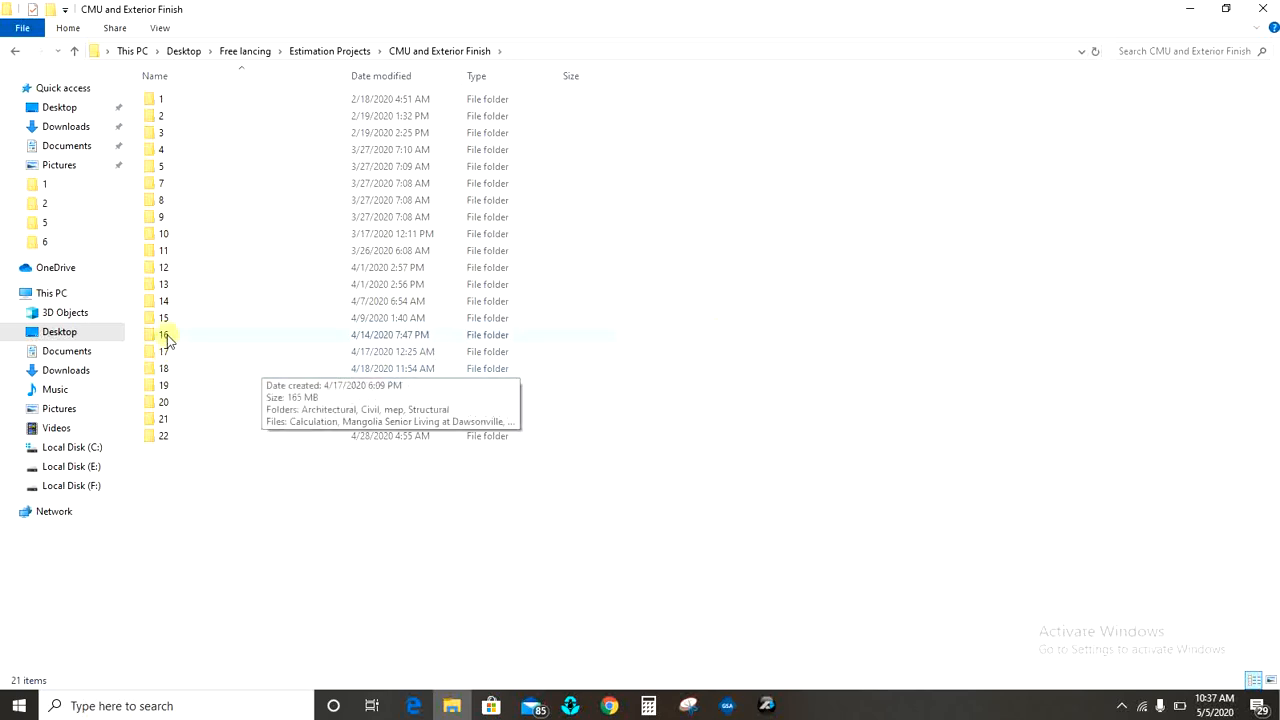
Reopen project folder 18 and view the drawing PDFs in its mep subfolder.
double_click(166, 368)
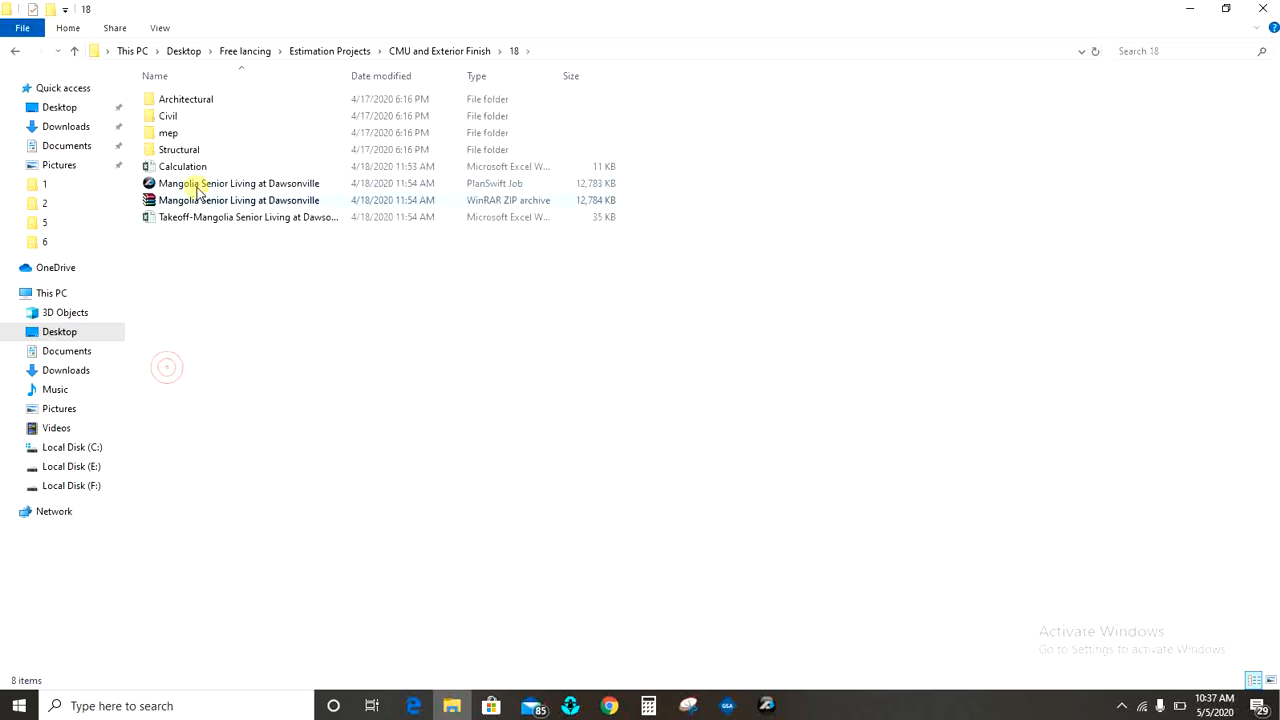
double_click(165, 134)
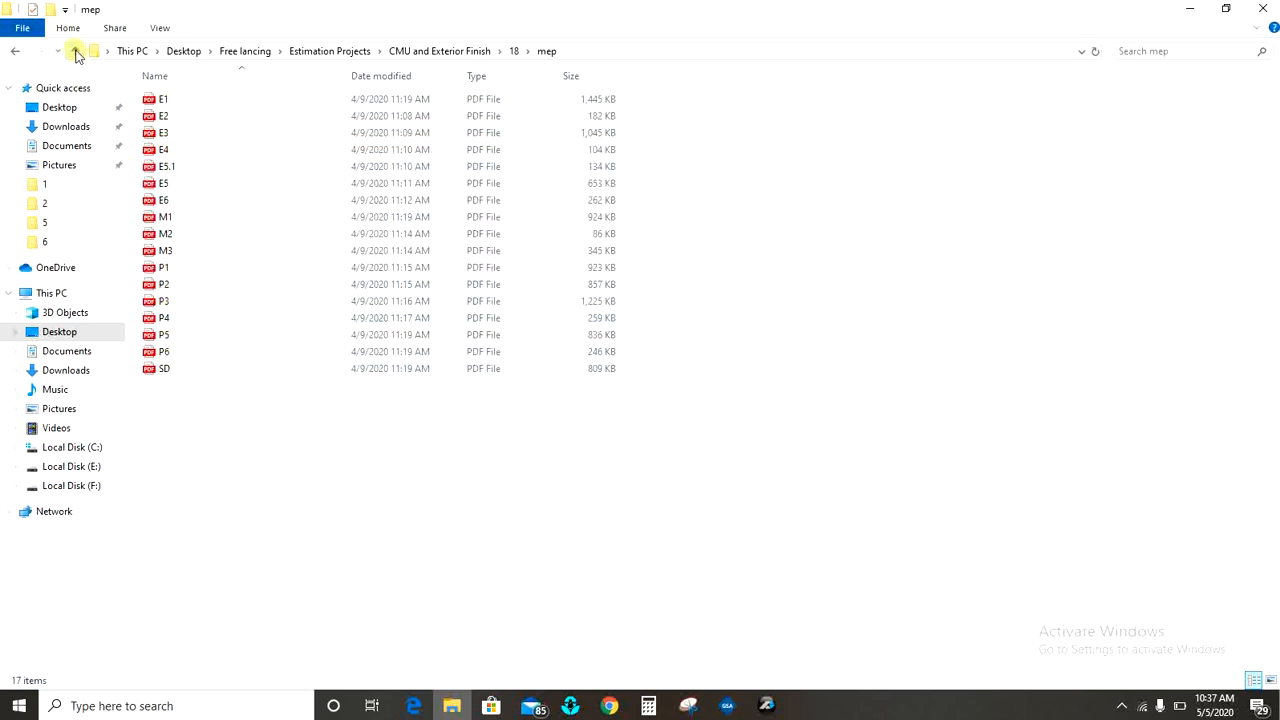
left_click(75, 52)
Single out the Architectural, Civil, Structural and mep folders of project 18, and highlight the first three together before clearing the selection.
left_click(177, 99)
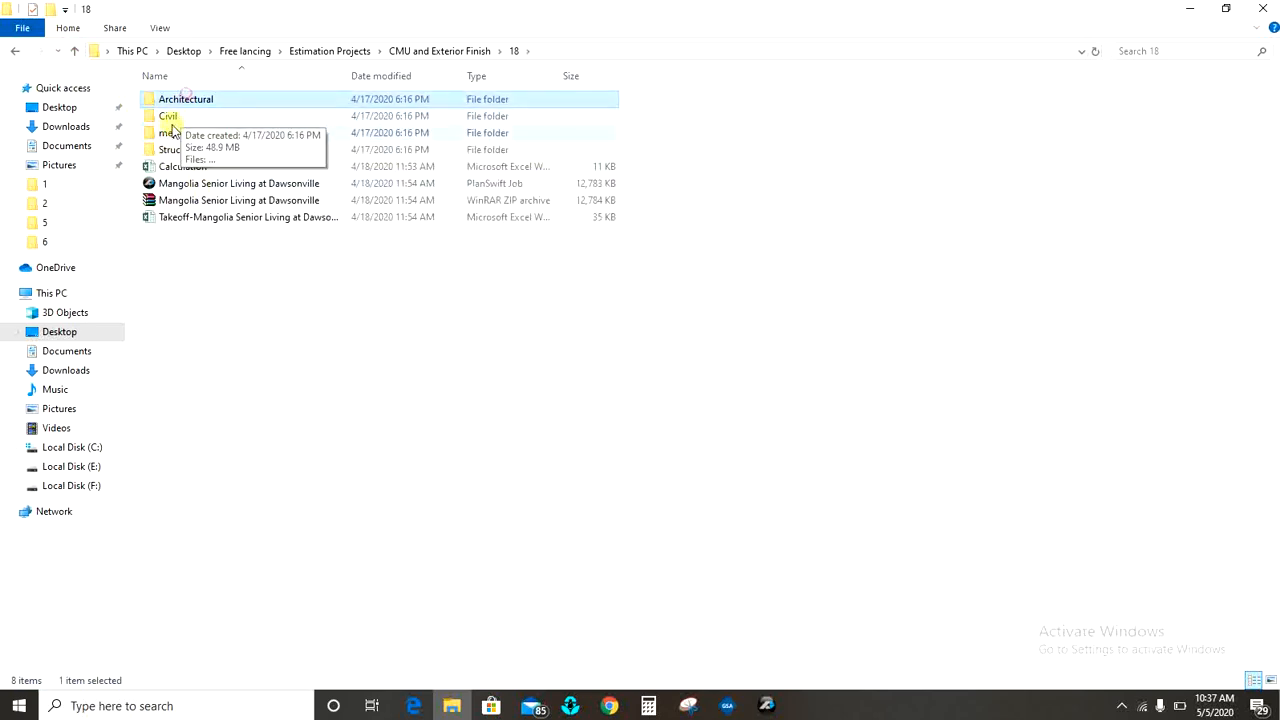
left_click(167, 117)
left_click(175, 150)
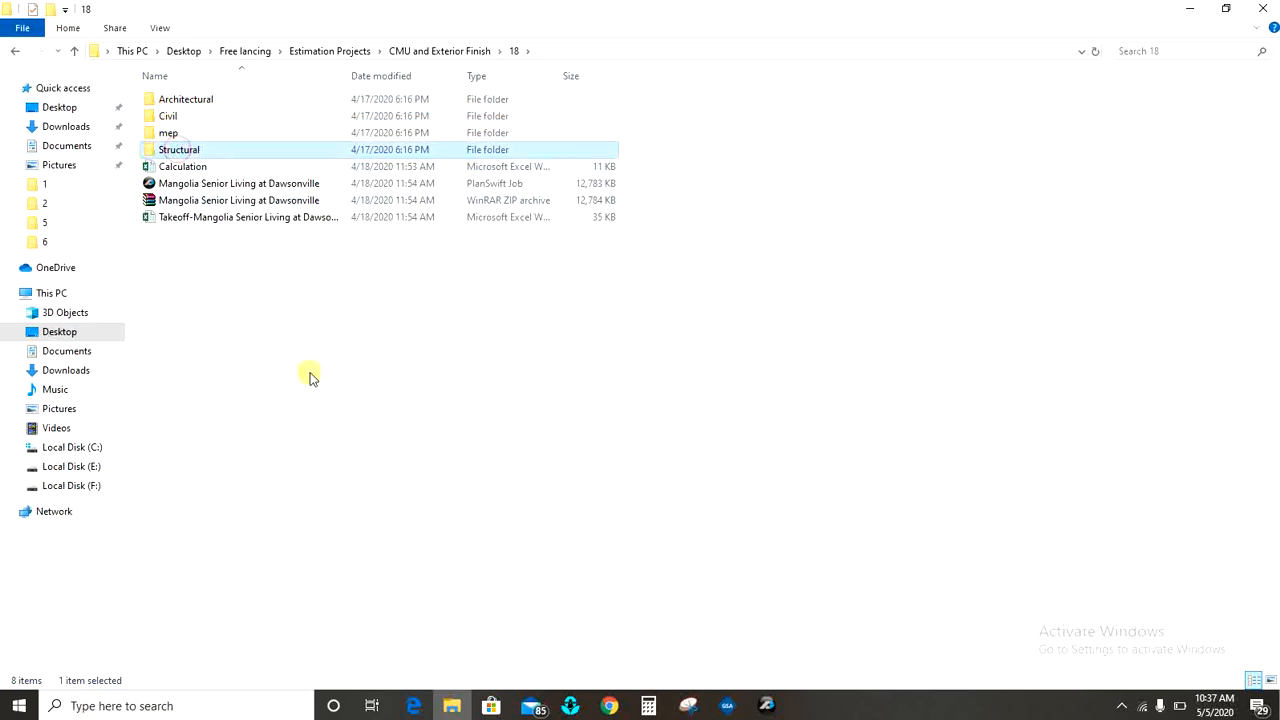
double_click(178, 136)
left_click(73, 51)
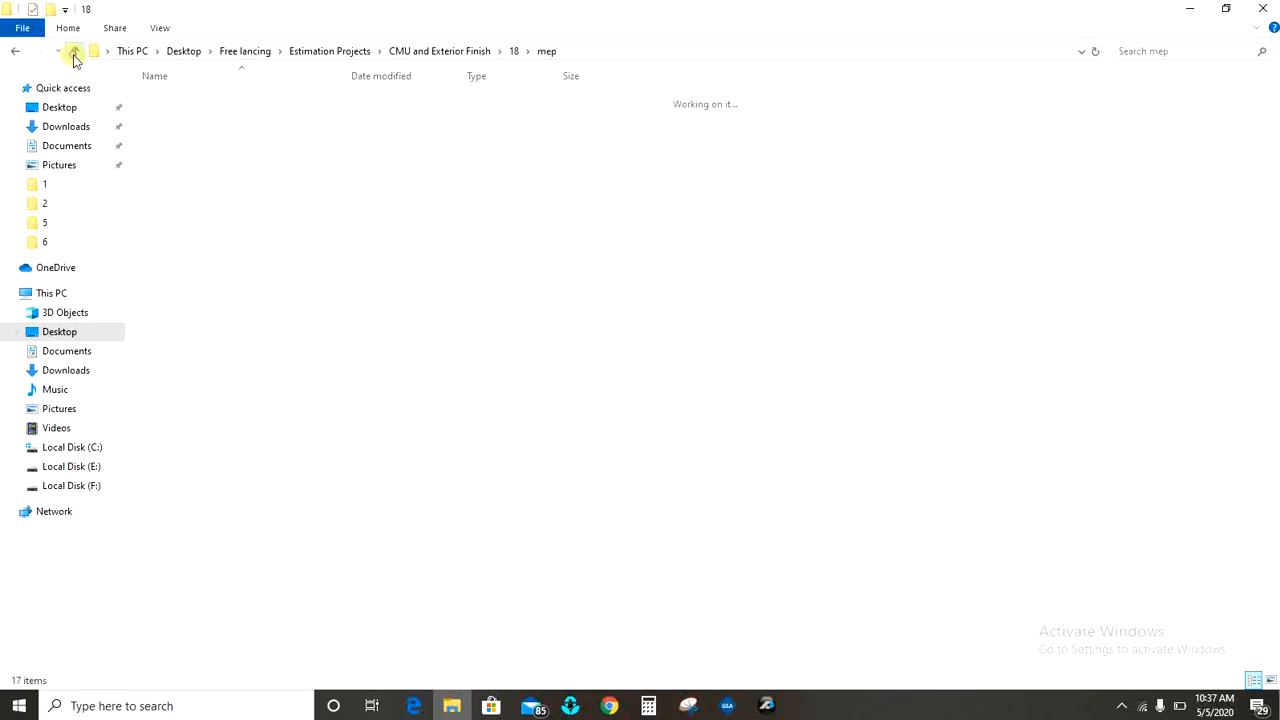
left_click_drag(650, 135, 491, 100)
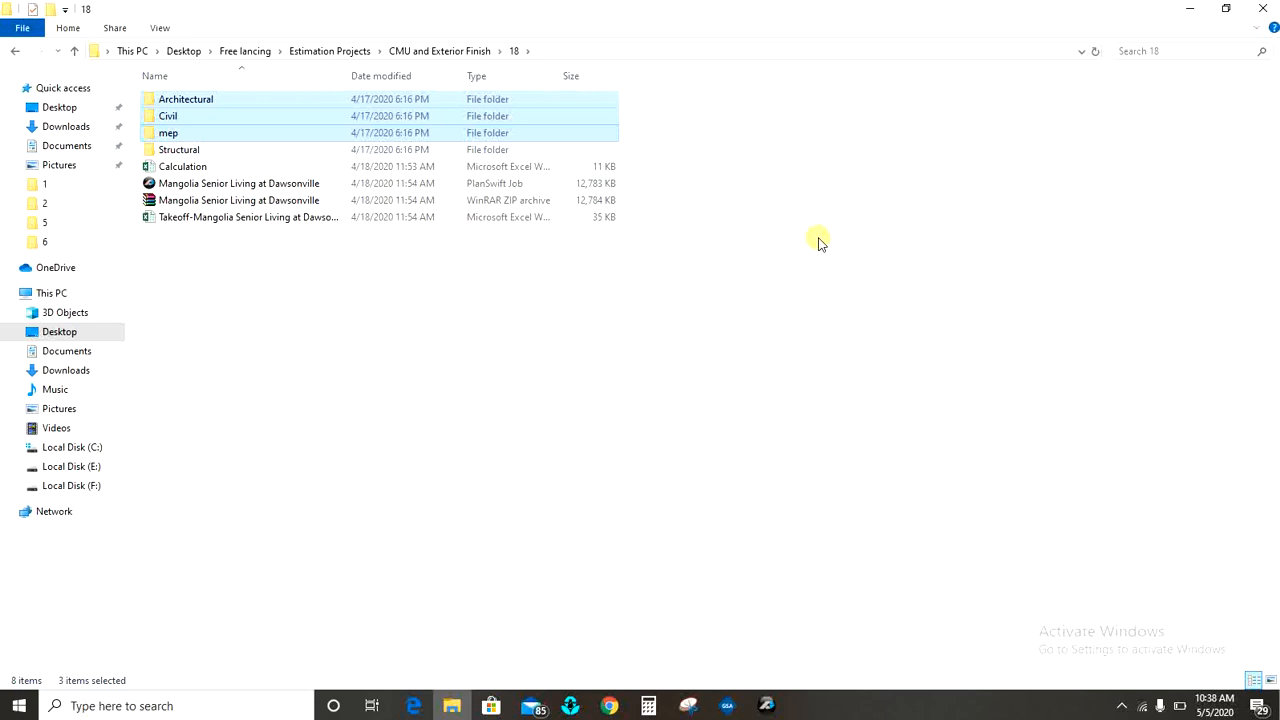
left_click(800, 205)
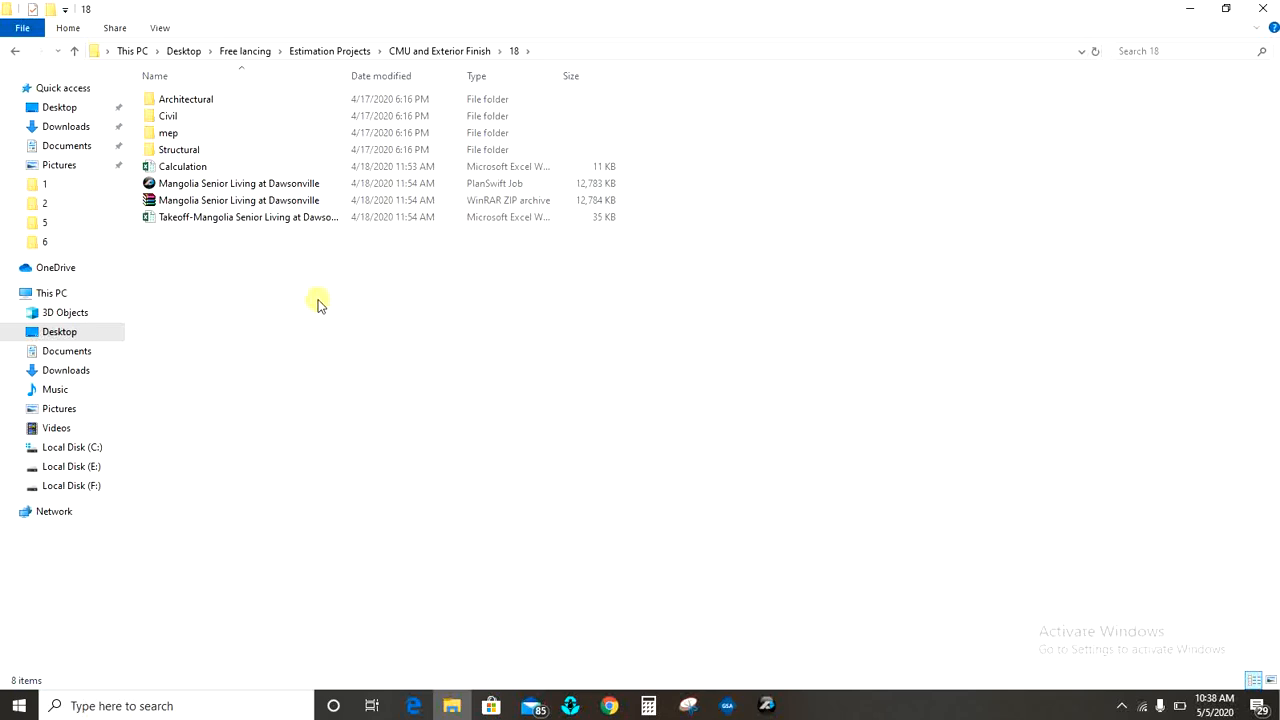
Return to project folder 22 and single out the Full Set - Permitting and Pricing (3) PDF.
left_click(74, 51)
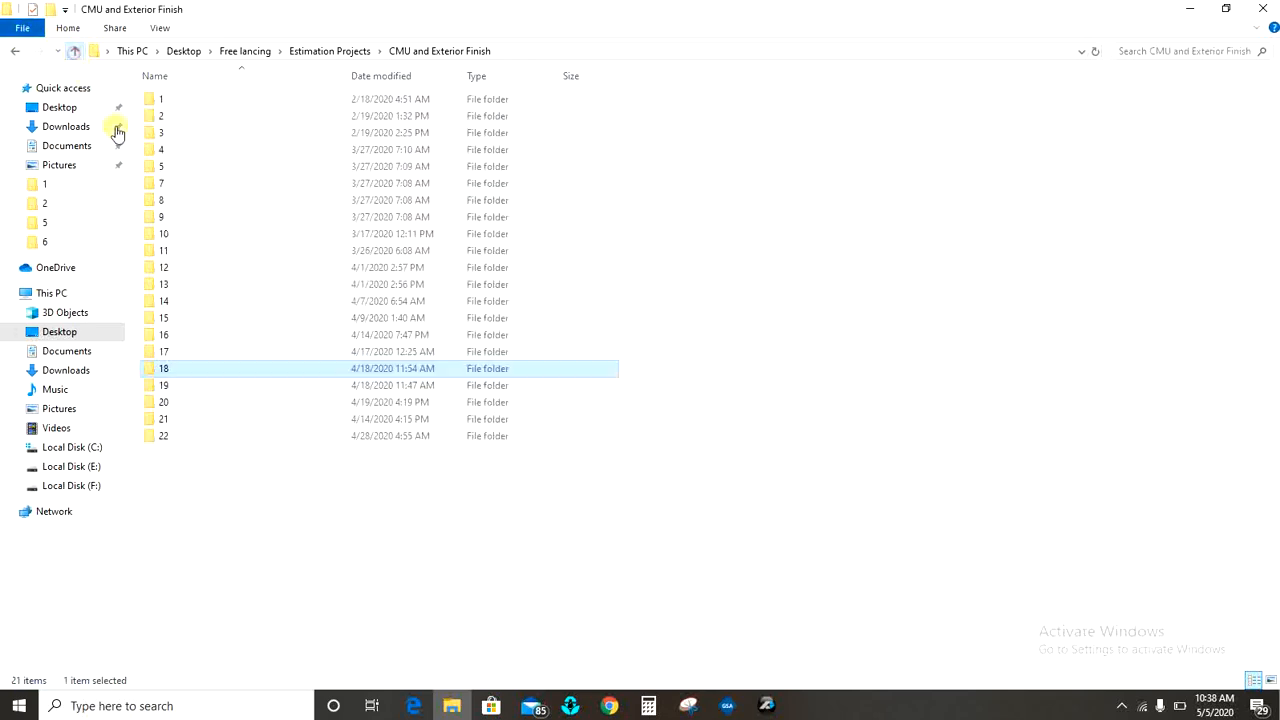
double_click(168, 438)
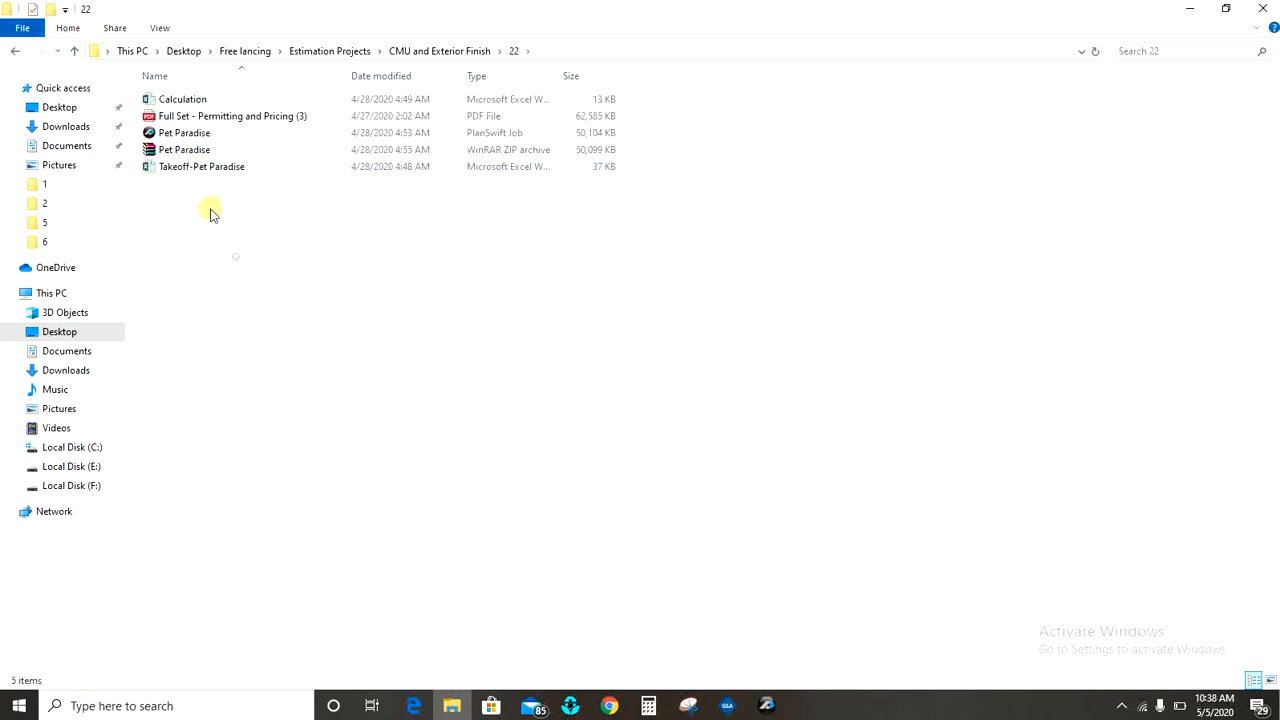
left_click(200, 117)
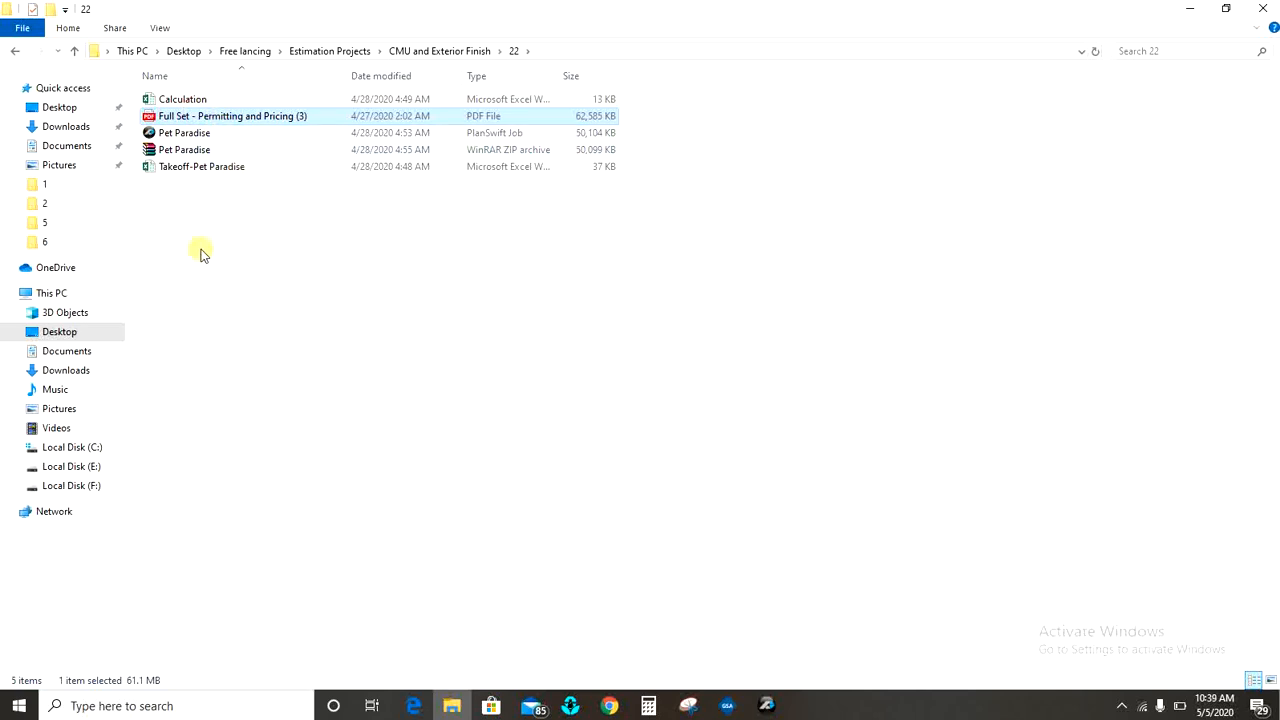
left_click(266, 280)
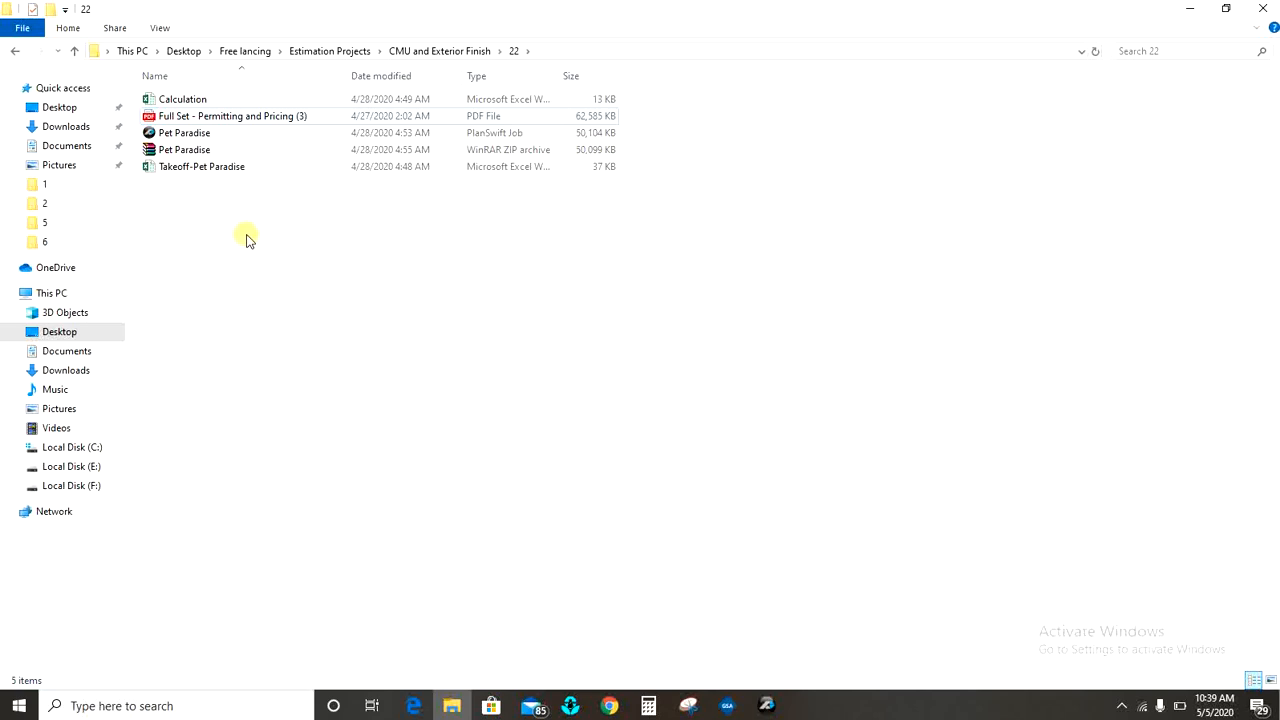
Open the Full Set - Permitting and Pricing (3) PDF and look through its sheets from the cover to page 10.
double_click(183, 117)
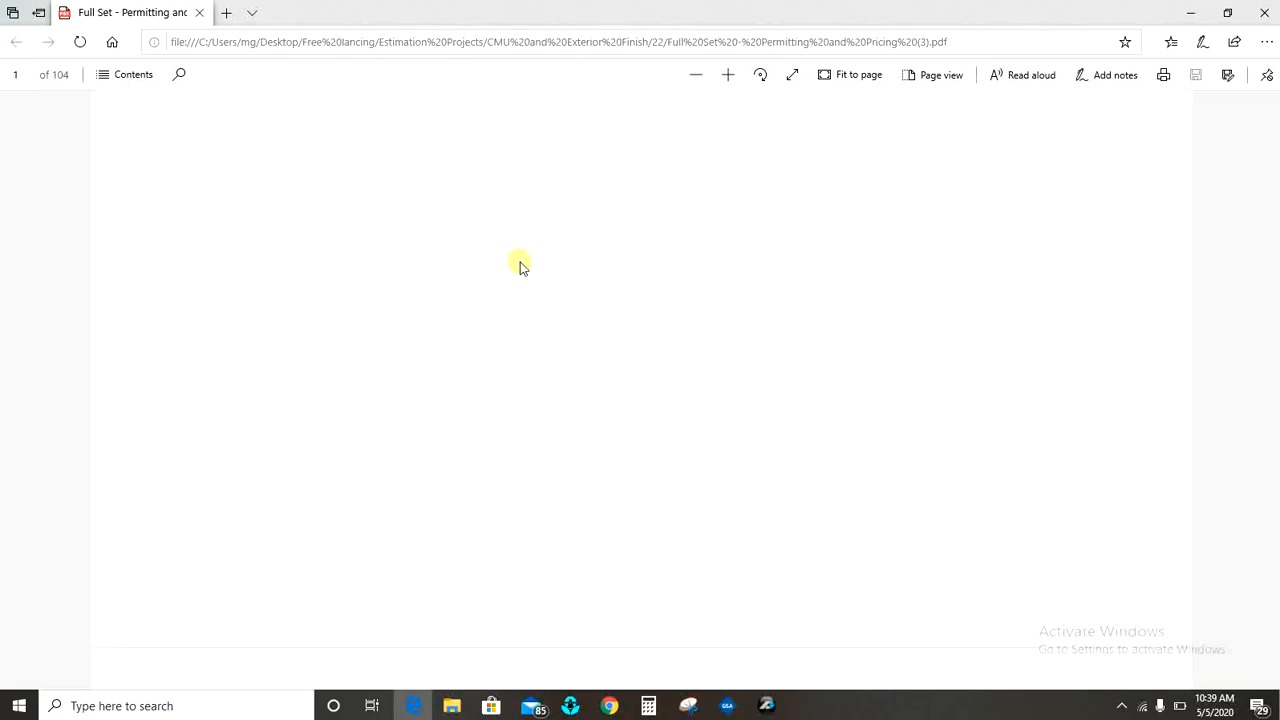
scroll(519, 266, "down", 1)
scroll(519, 266, "down", 2)
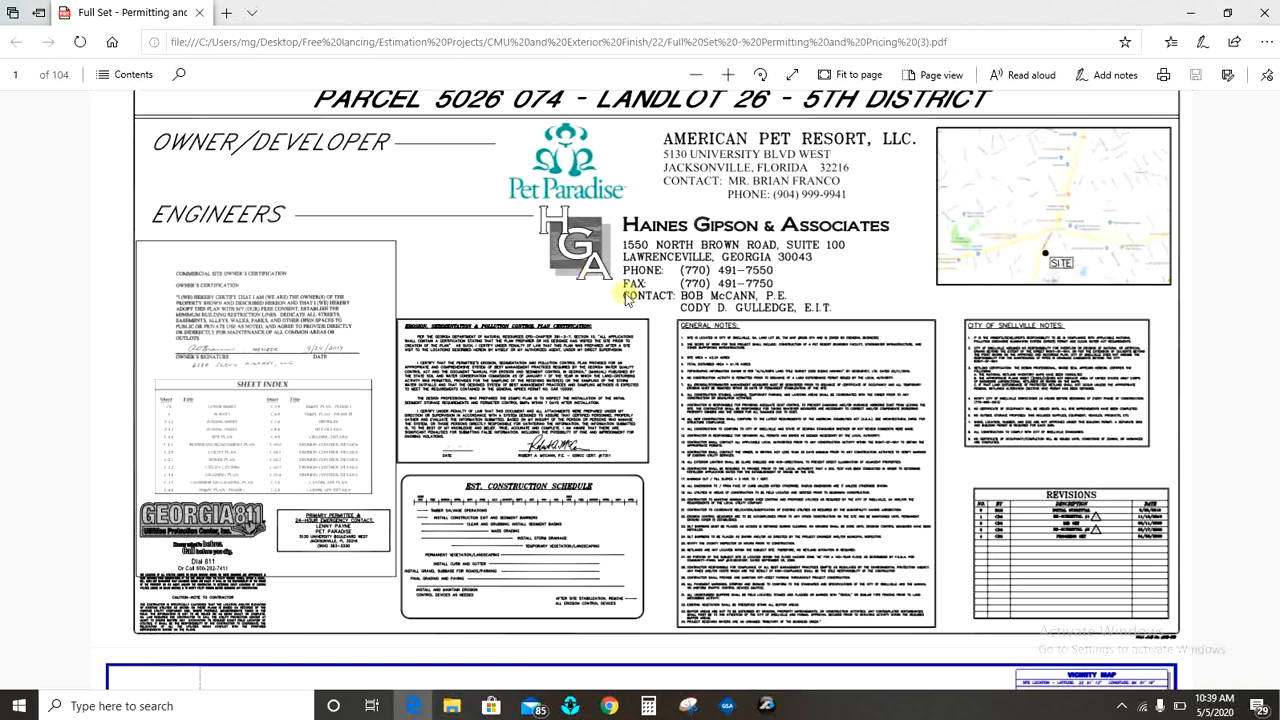
scroll(624, 300, "down", 1)
scroll(625, 297, "down", 1)
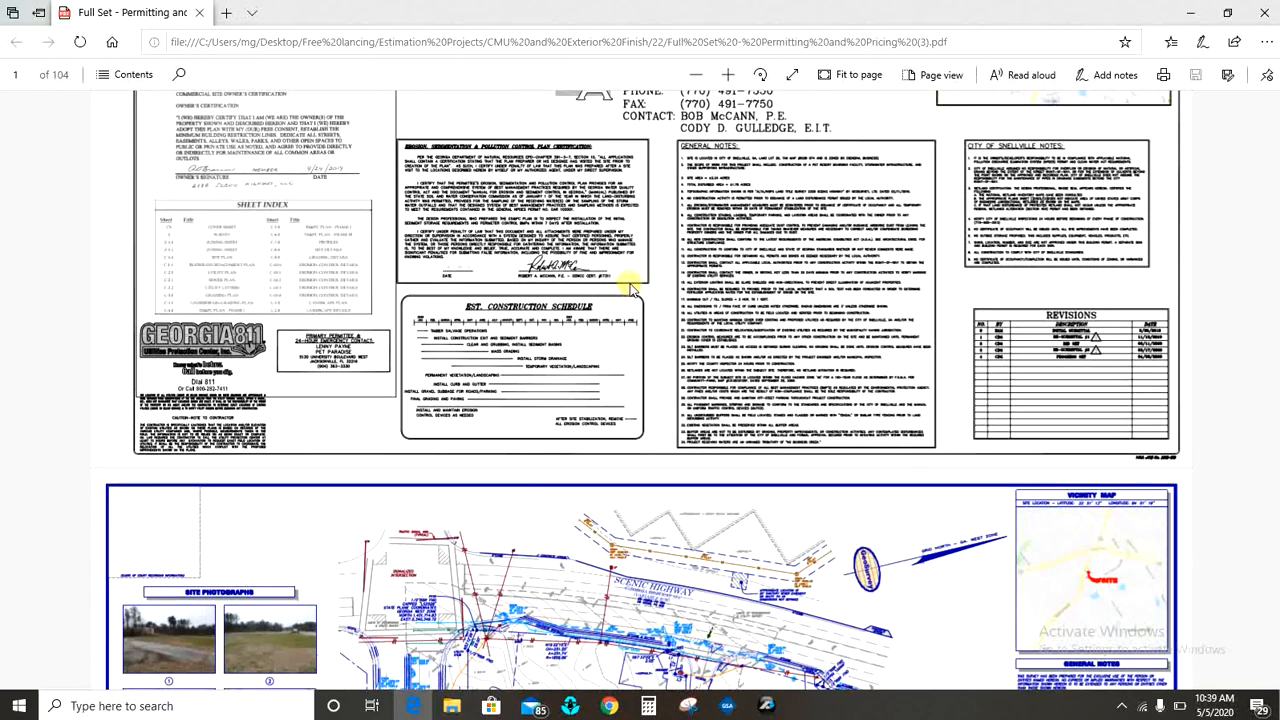
scroll(629, 288, "up", 3)
scroll(630, 288, "down", 5)
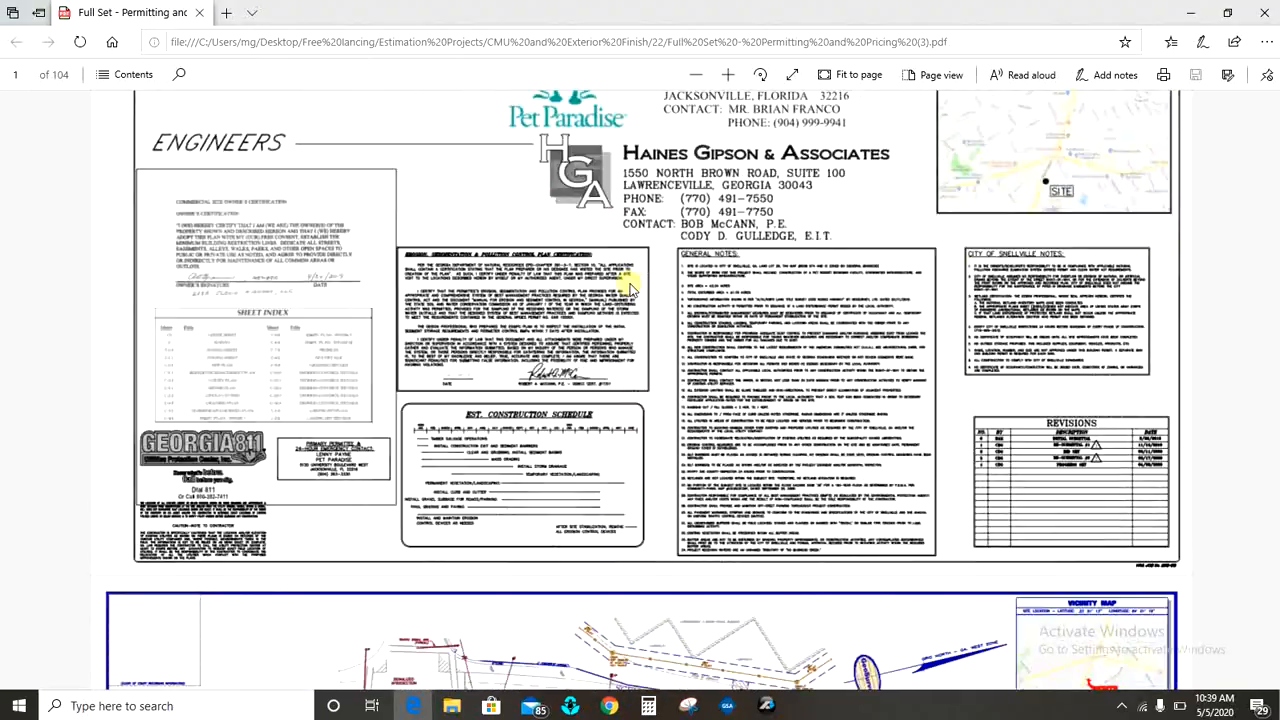
scroll(630, 288, "down", 7)
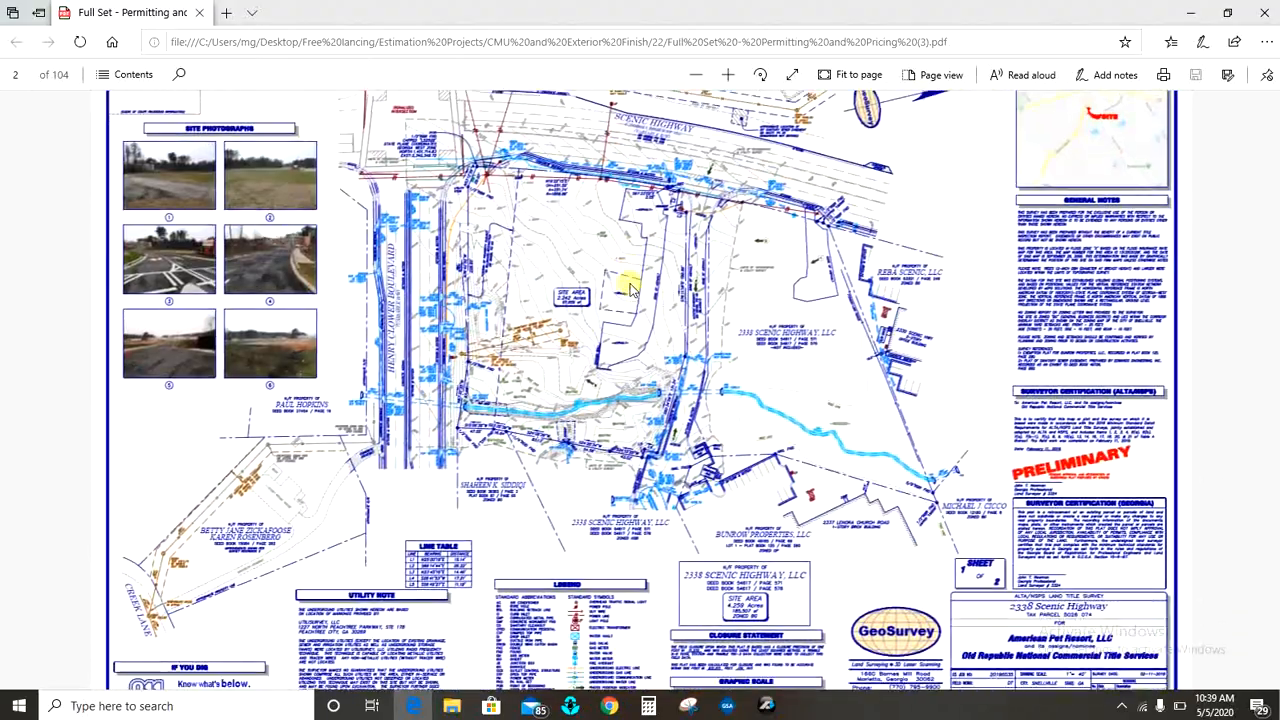
scroll(630, 288, "down", 8)
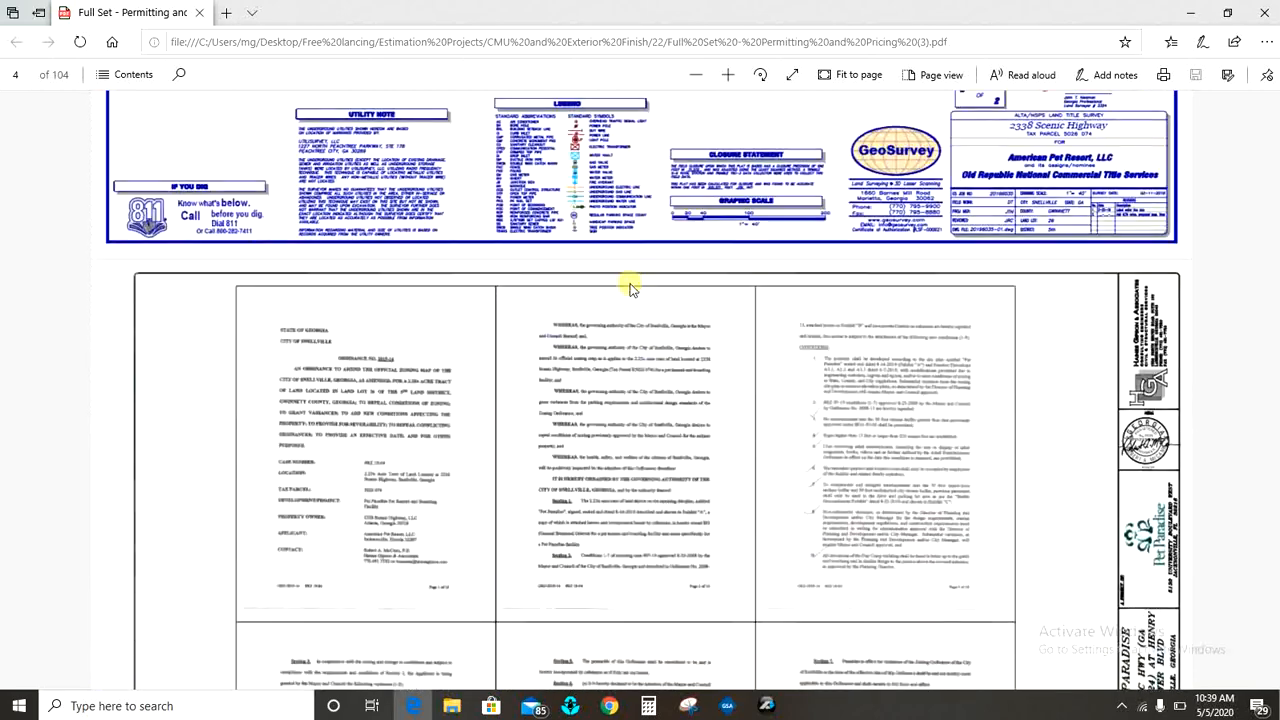
scroll(630, 288, "up", 5)
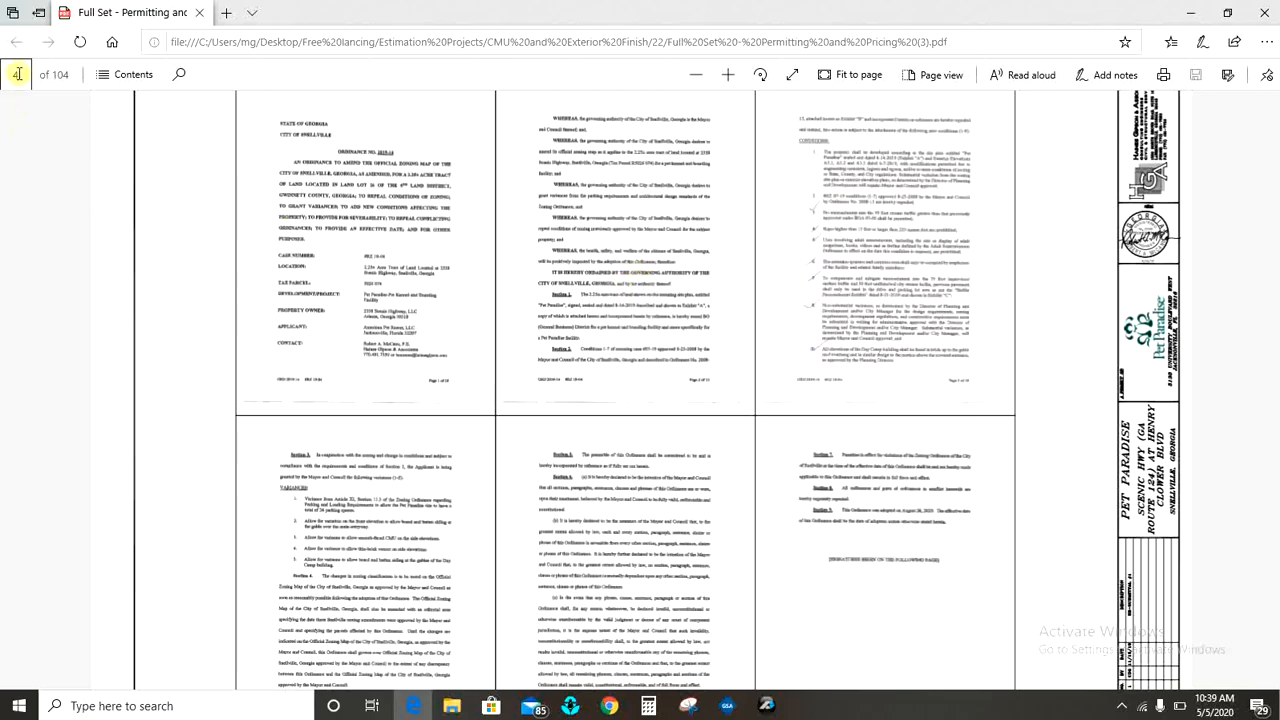
scroll(338, 268, "down", 1)
scroll(338, 268, "down", 15)
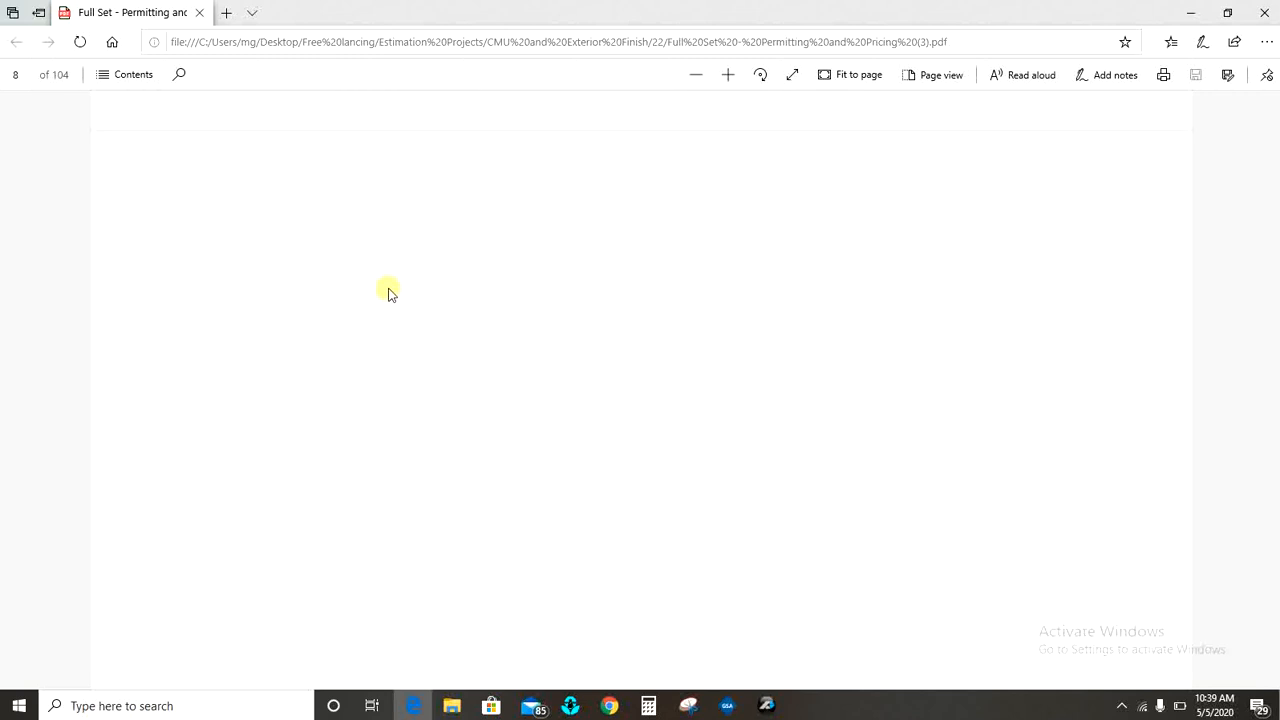
scroll(390, 293, "down", 5)
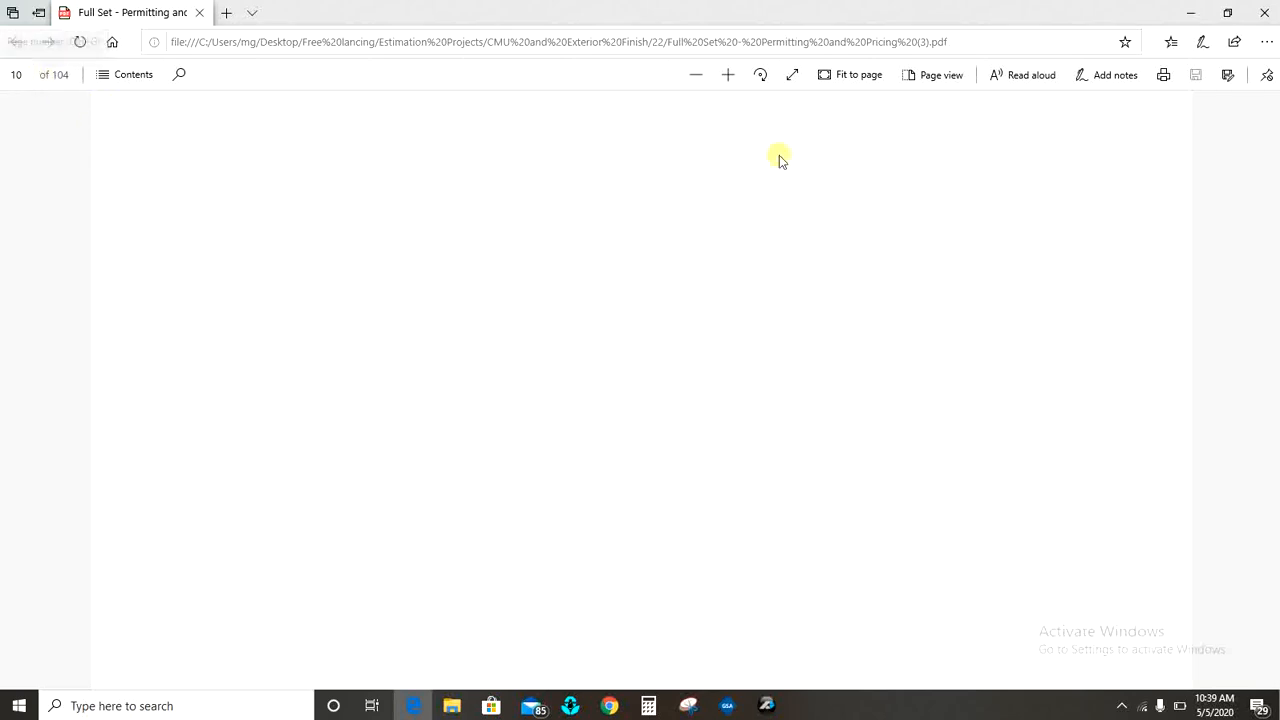
Close the full-set PDF, go back to the CMU and Exterior Finish folder, and close the file window.
left_click(1264, 12)
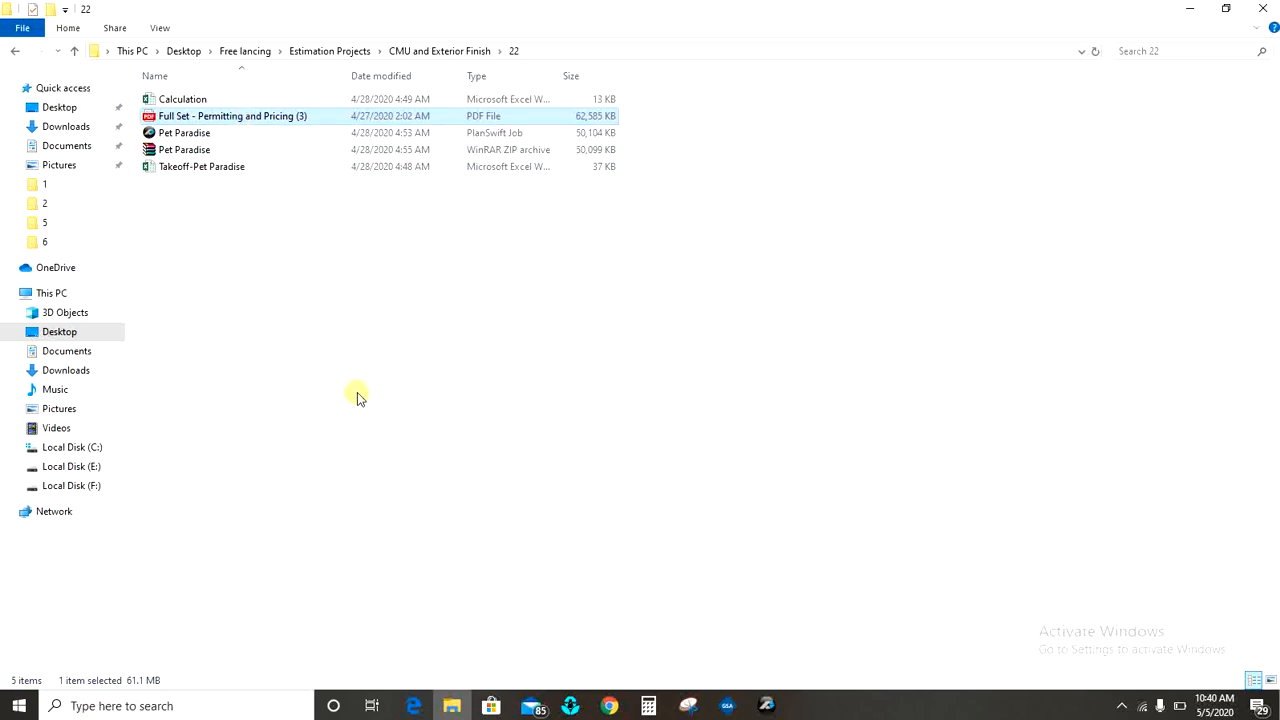
left_click(74, 52)
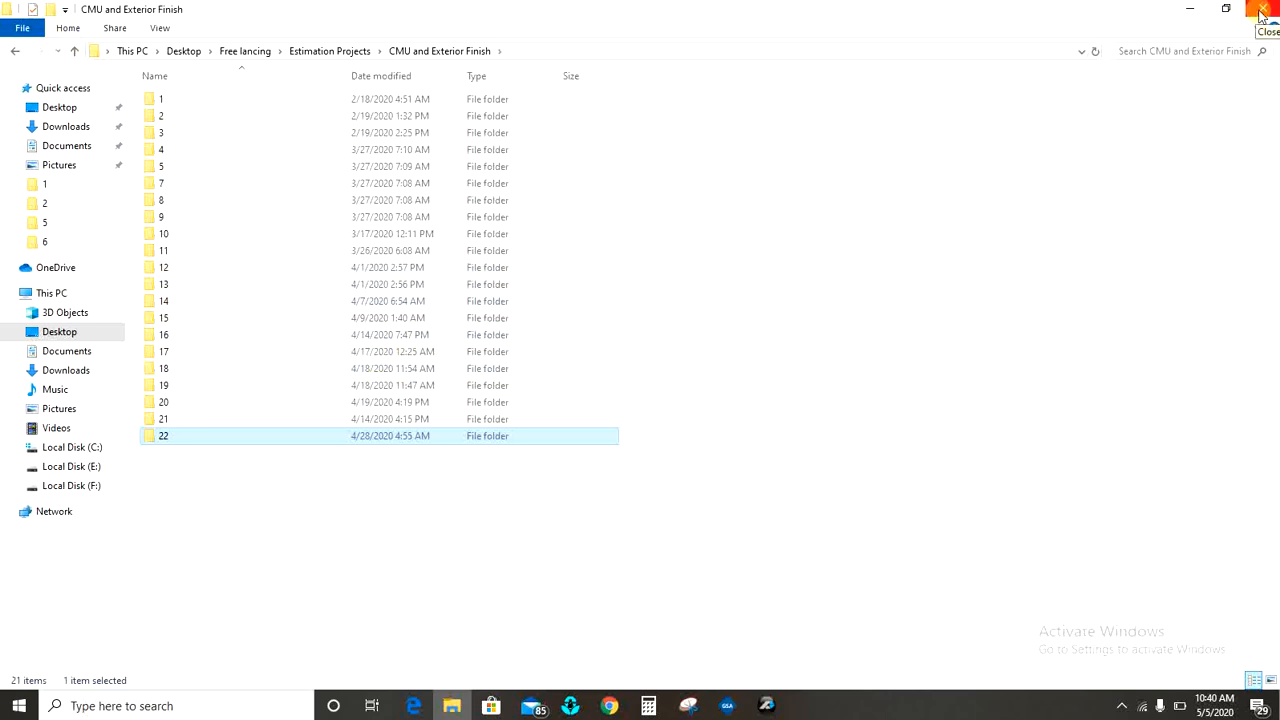
left_click(1262, 10)
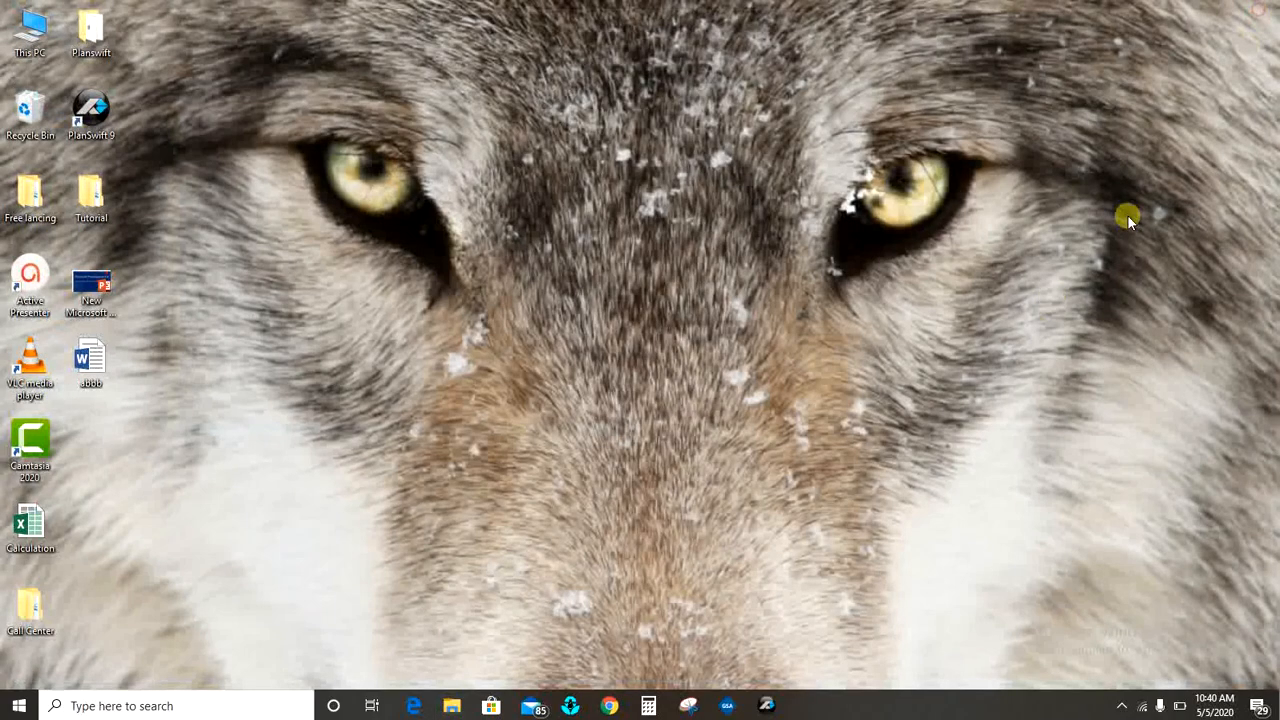
Disconnect the computer from the Jazz-LTE-6955 Wi-Fi network and close the network list.
left_click(1146, 706)
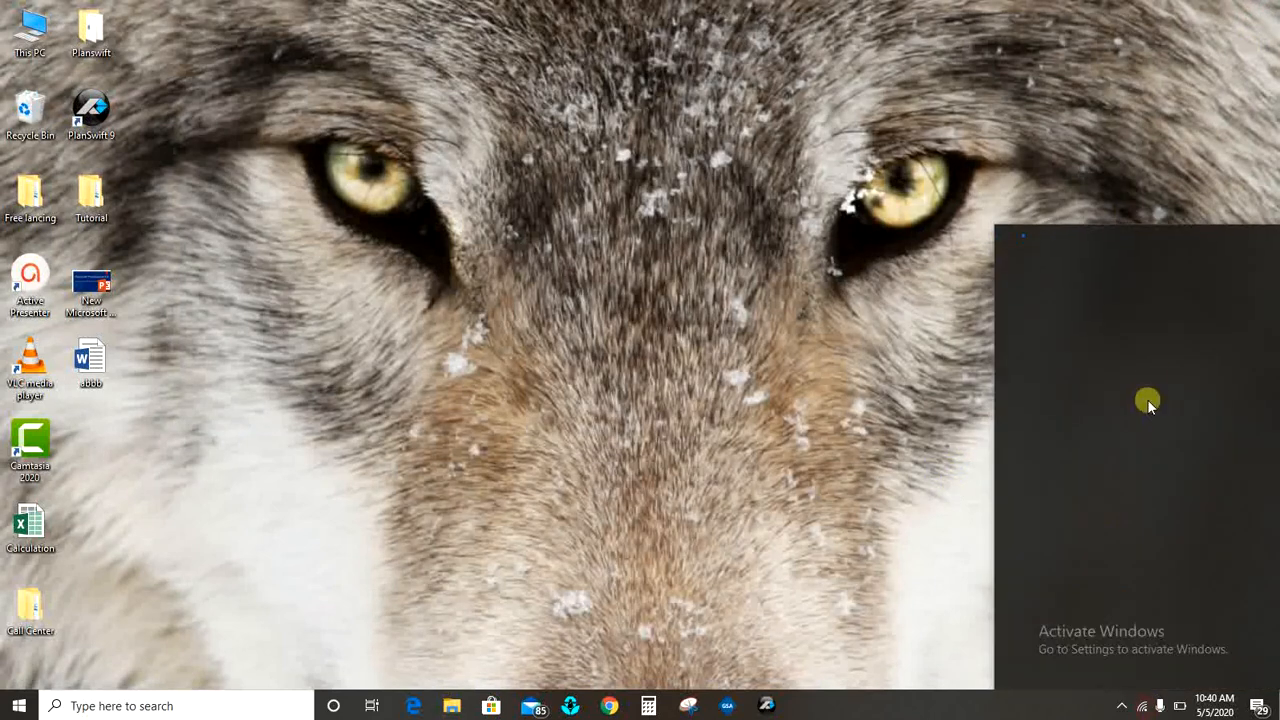
left_click(1191, 326)
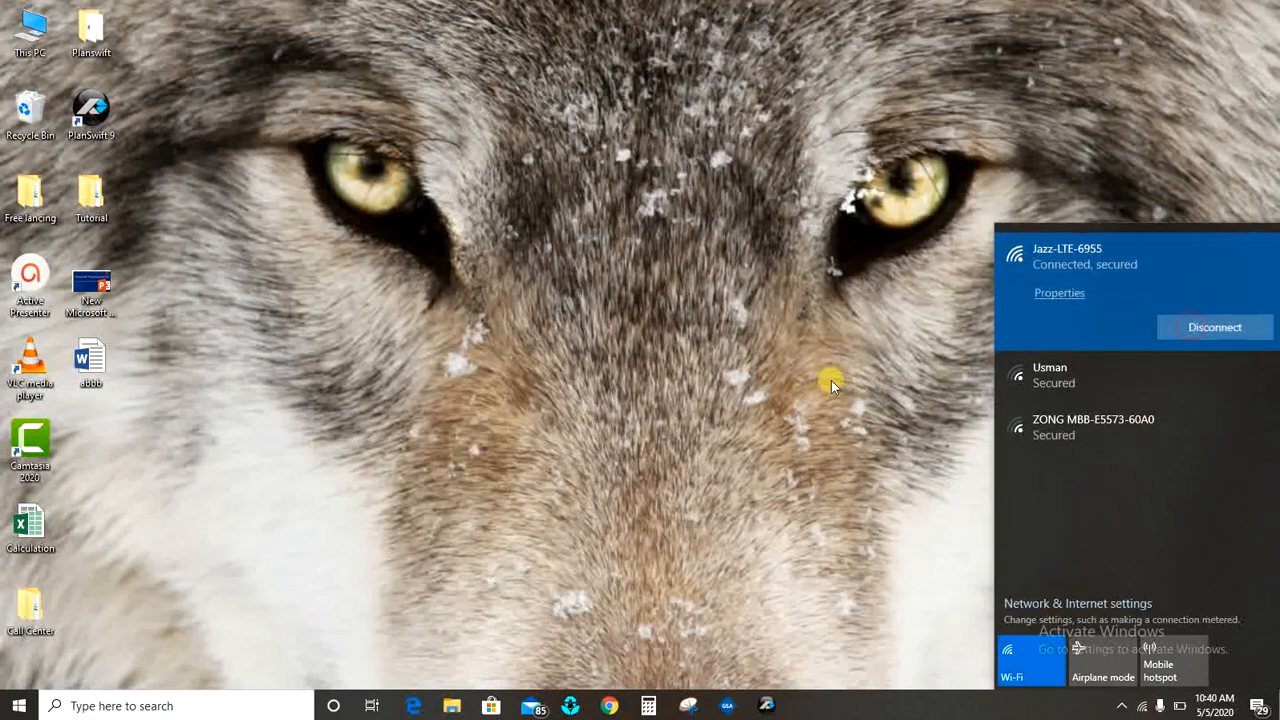
left_click(814, 379)
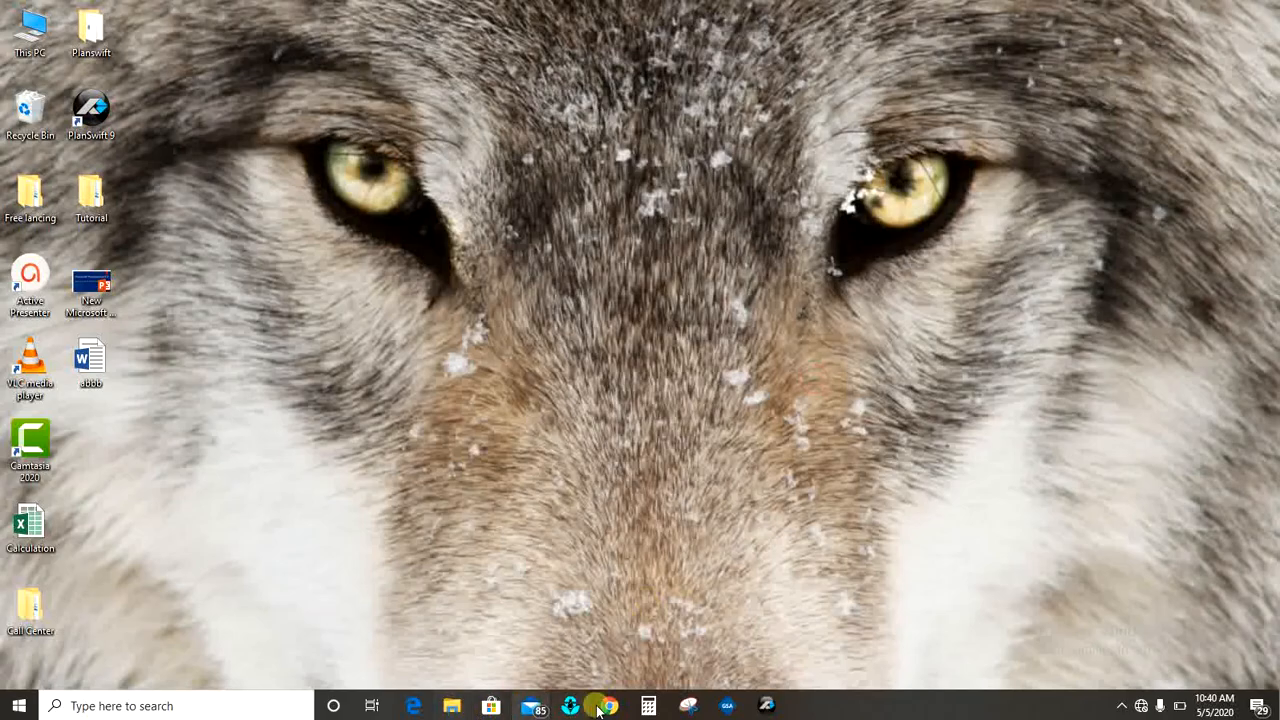
Switch to PlanSwift and start a new local job numbered CMU with the English measurement type.
left_click(766, 705)
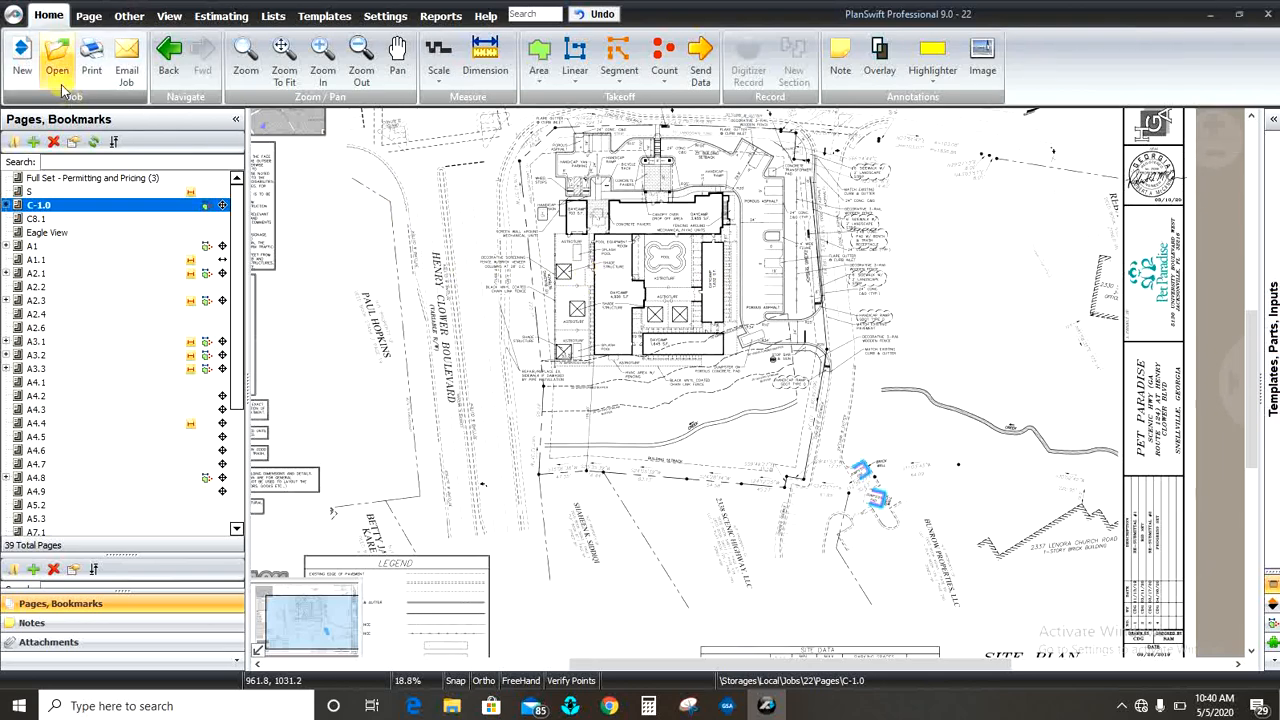
left_click(22, 58)
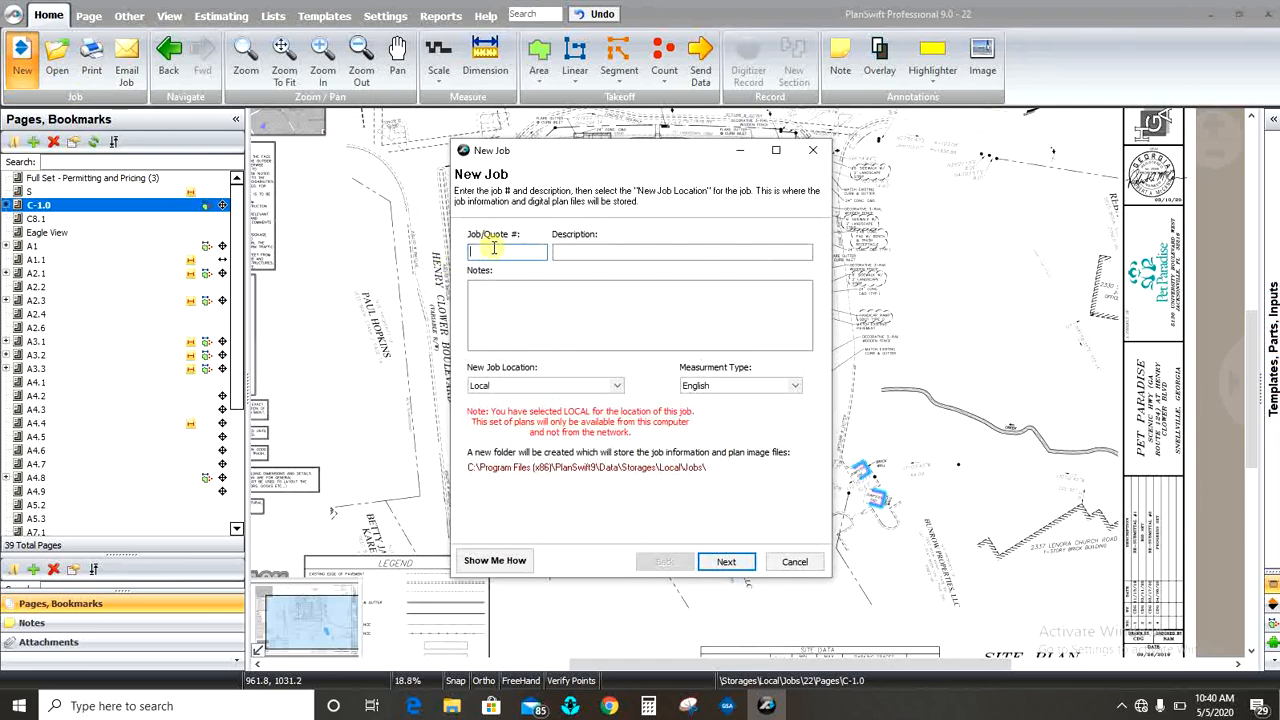
type("CMU")
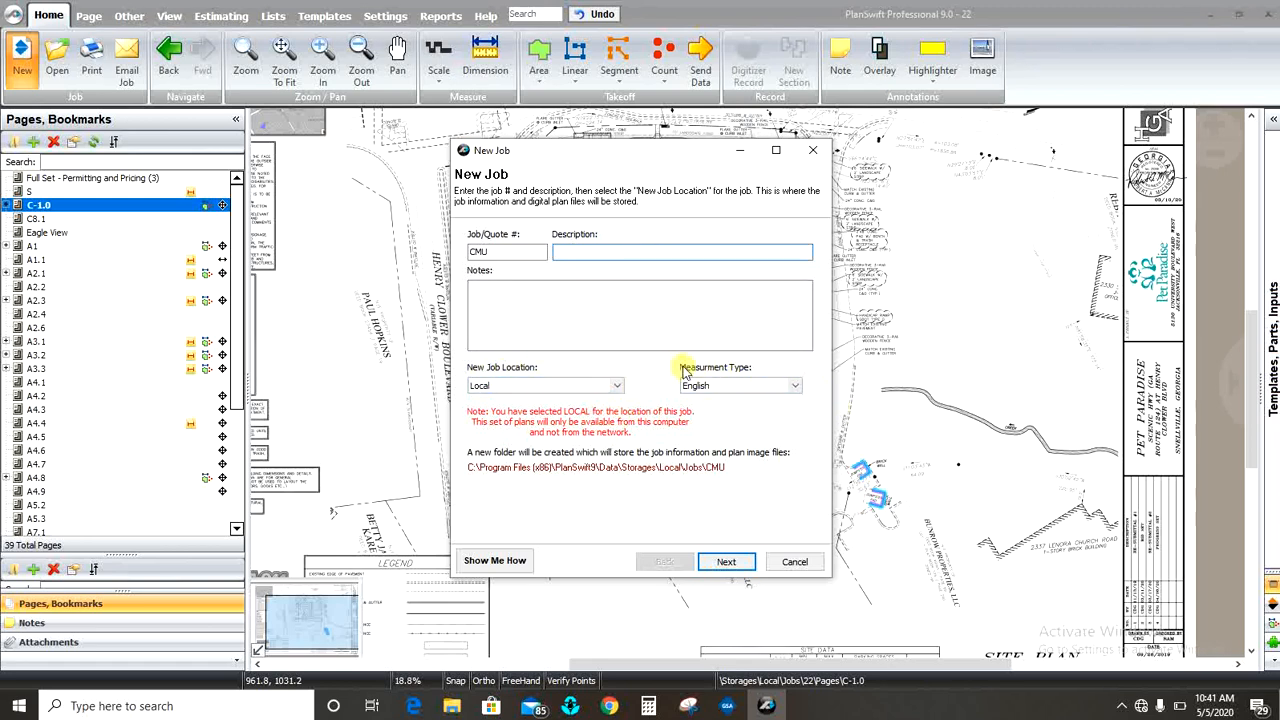
left_click(797, 390)
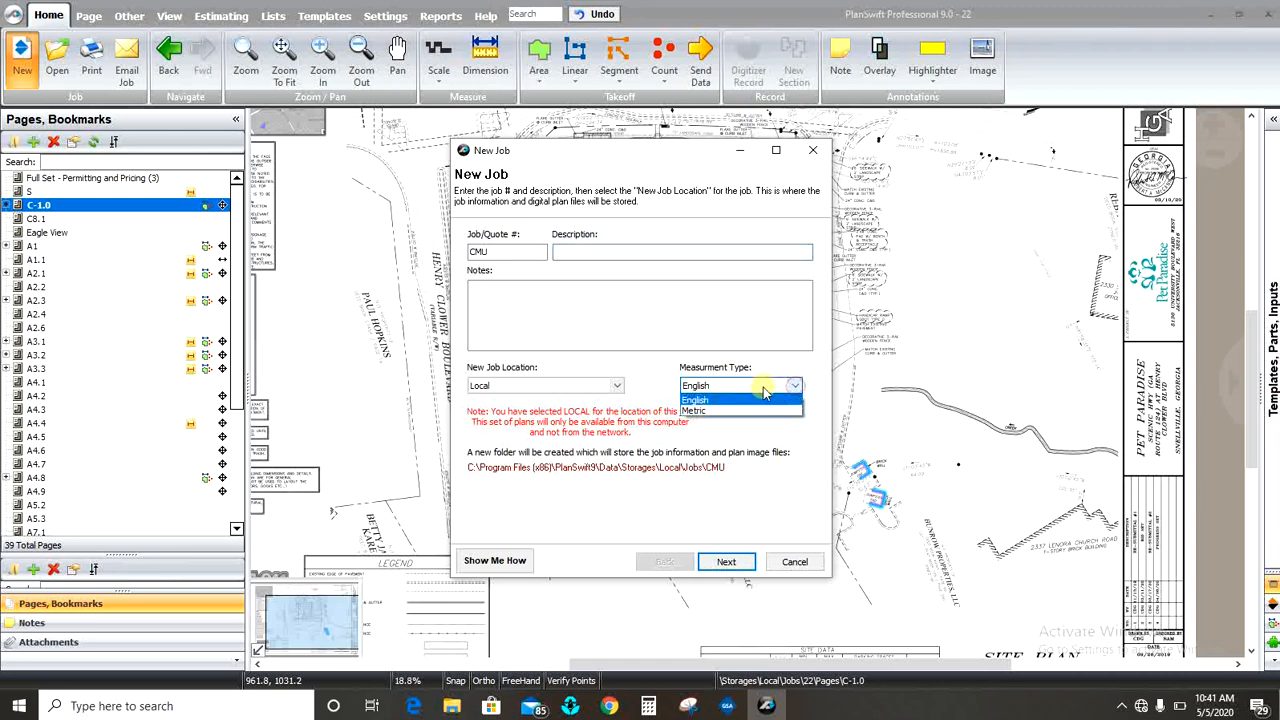
left_click(707, 401)
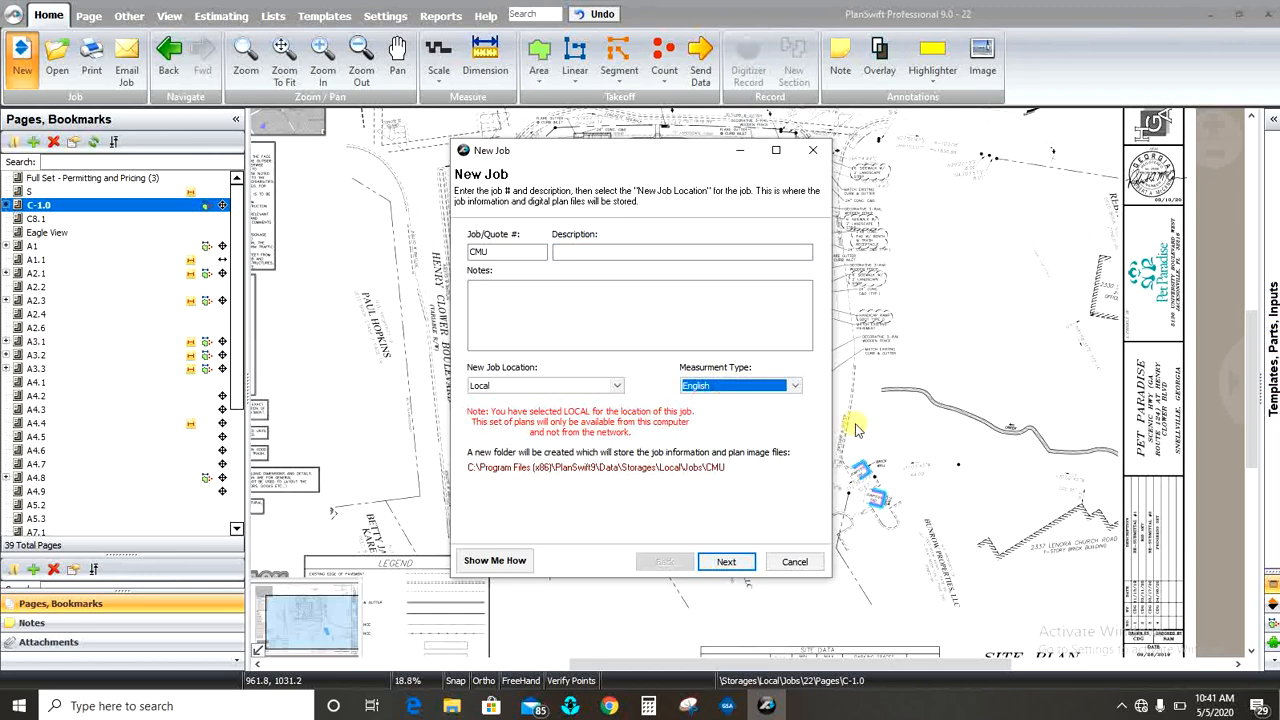
left_click(796, 386)
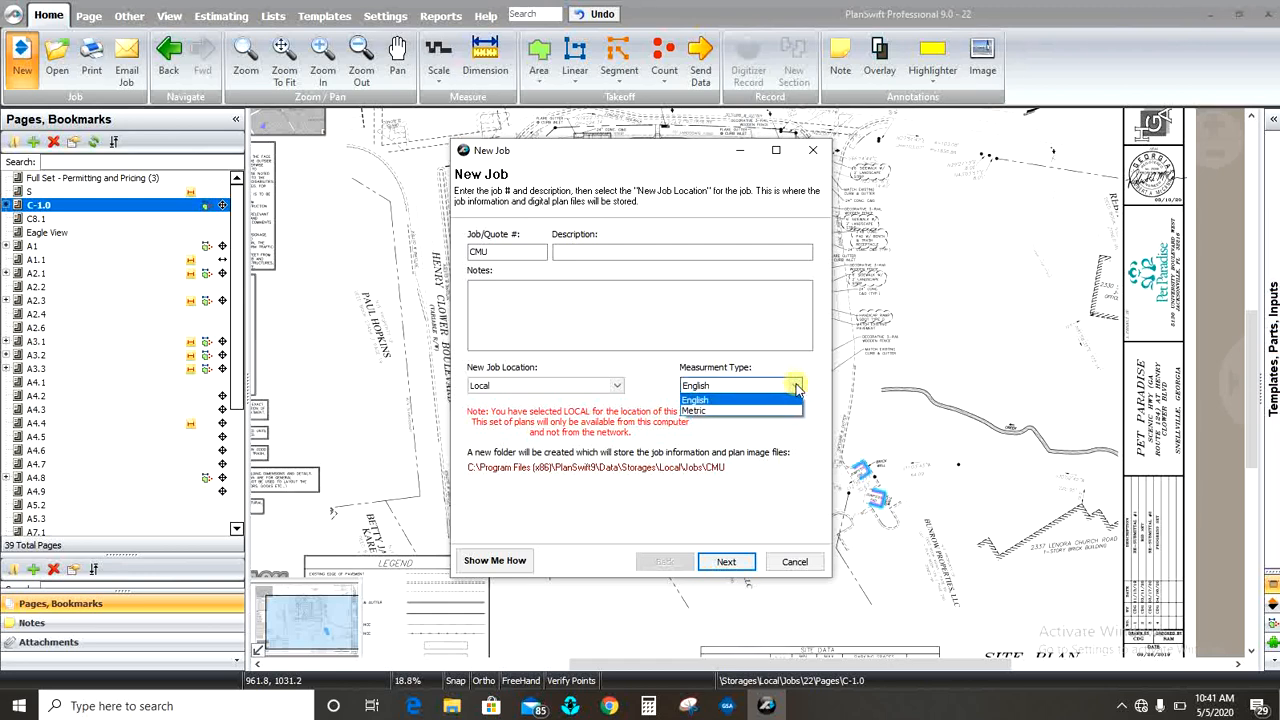
left_click(706, 401)
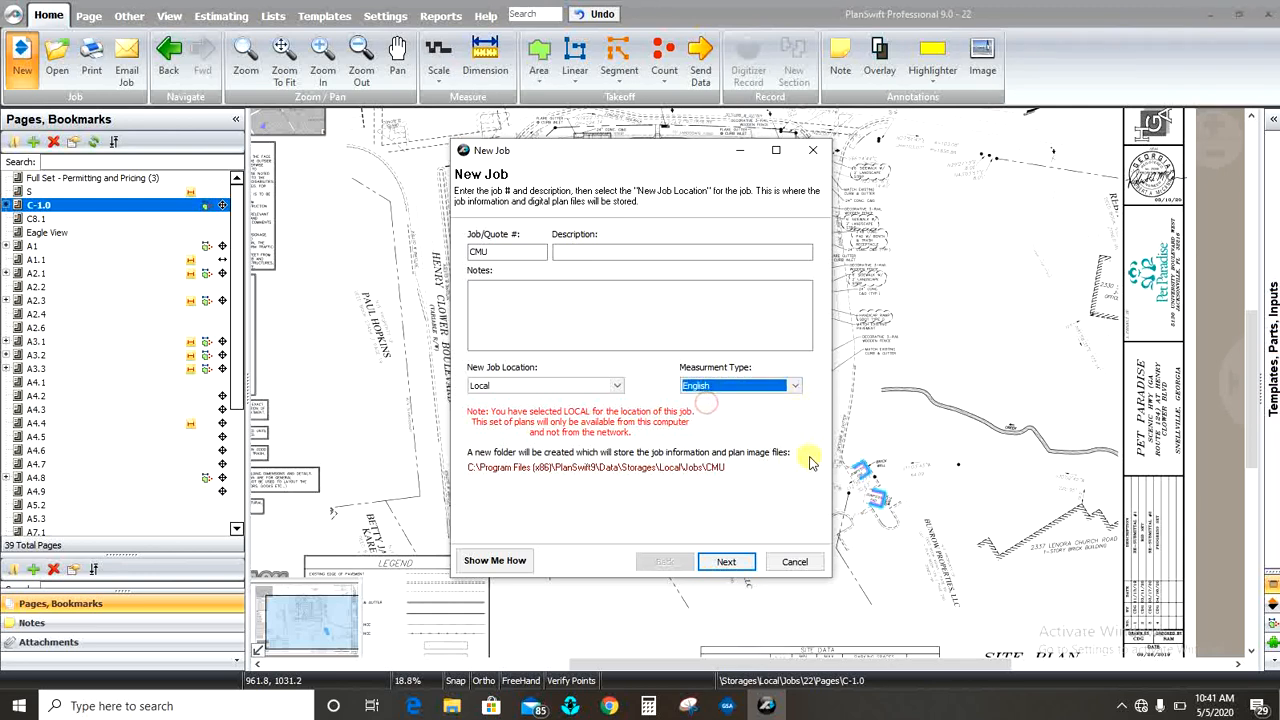
left_click(720, 564)
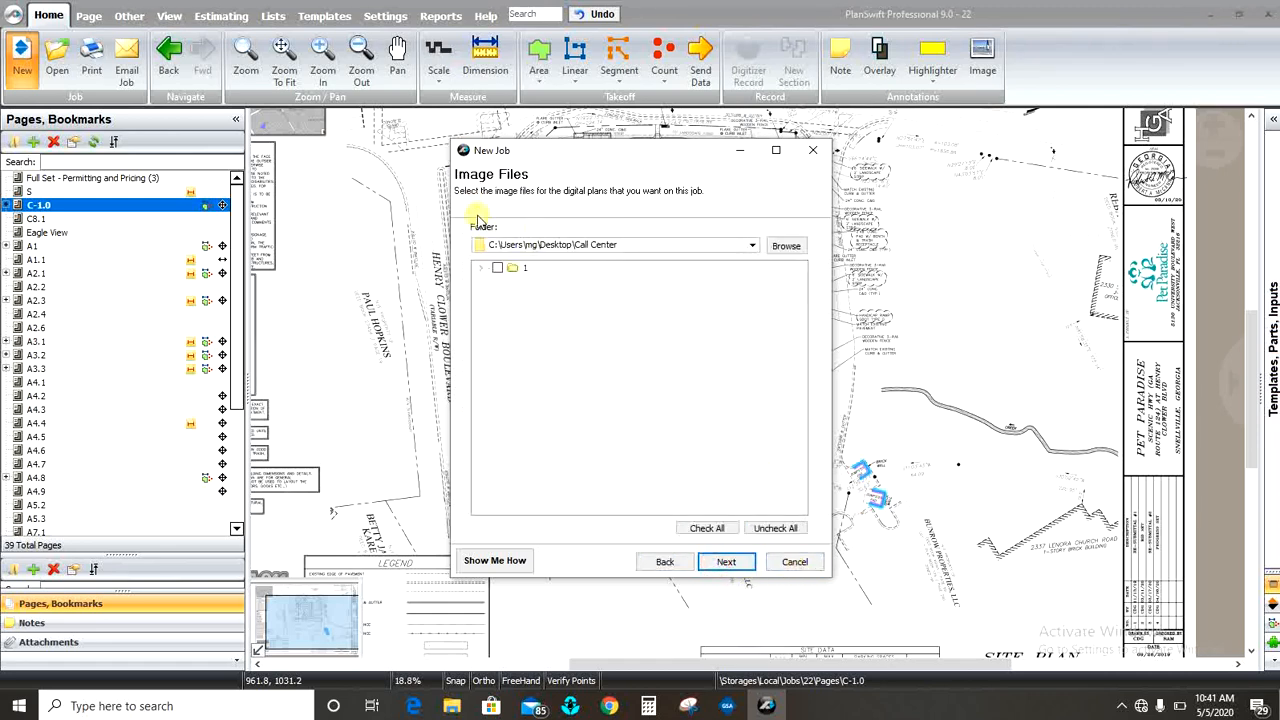
Set the image files folder to Free lancing > Estimation Projects > CMU and Exterior Finish > 22.
left_click(786, 247)
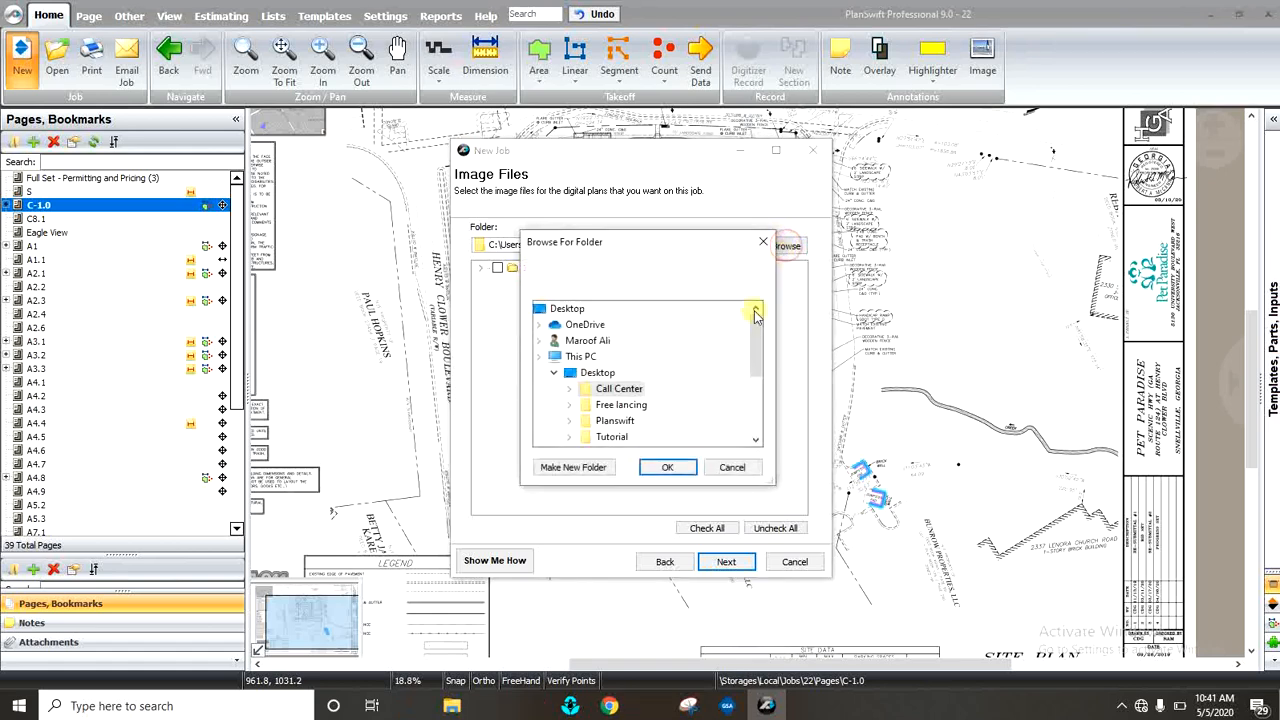
scroll(610, 388, "up", 1)
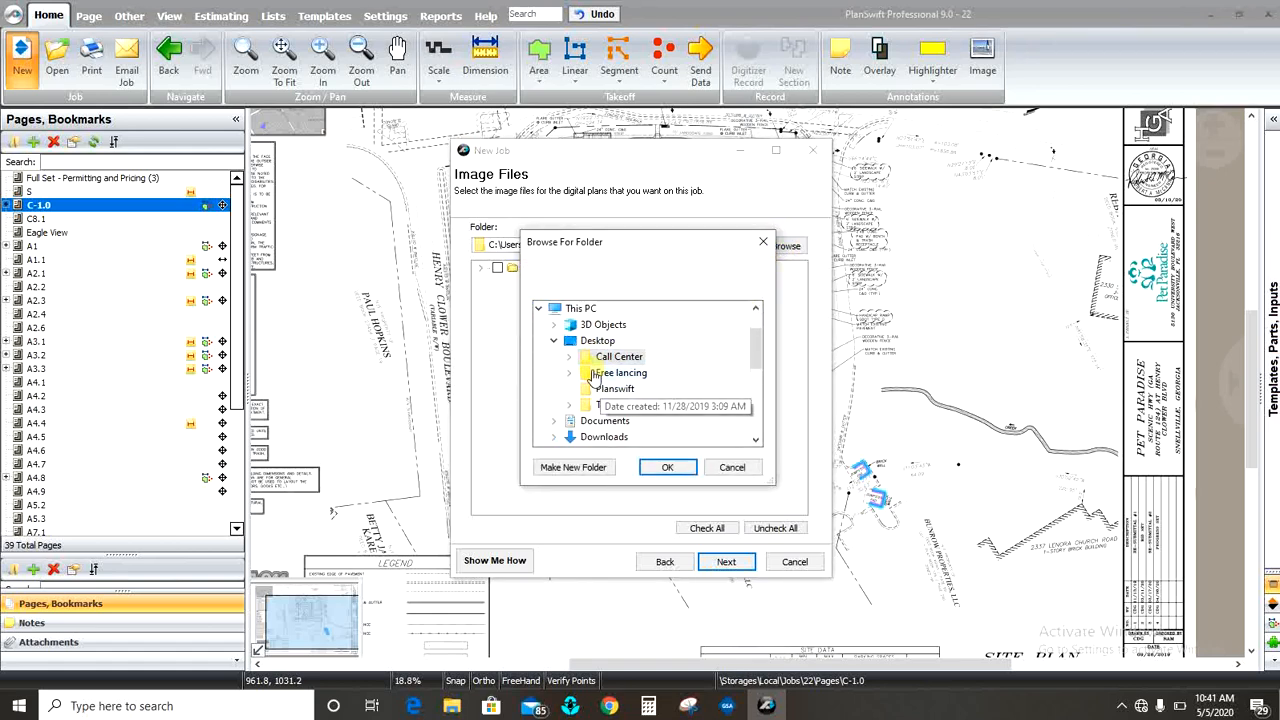
double_click(588, 376)
scroll(590, 372, "down", 1)
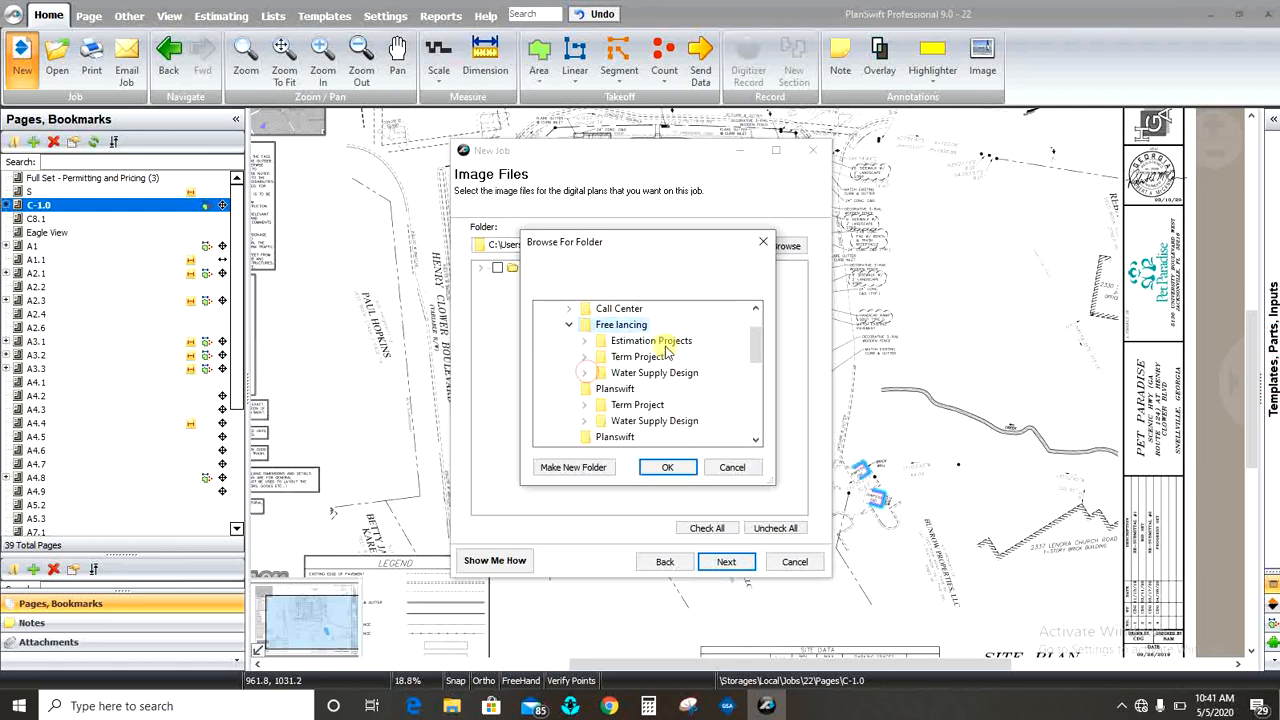
double_click(612, 344)
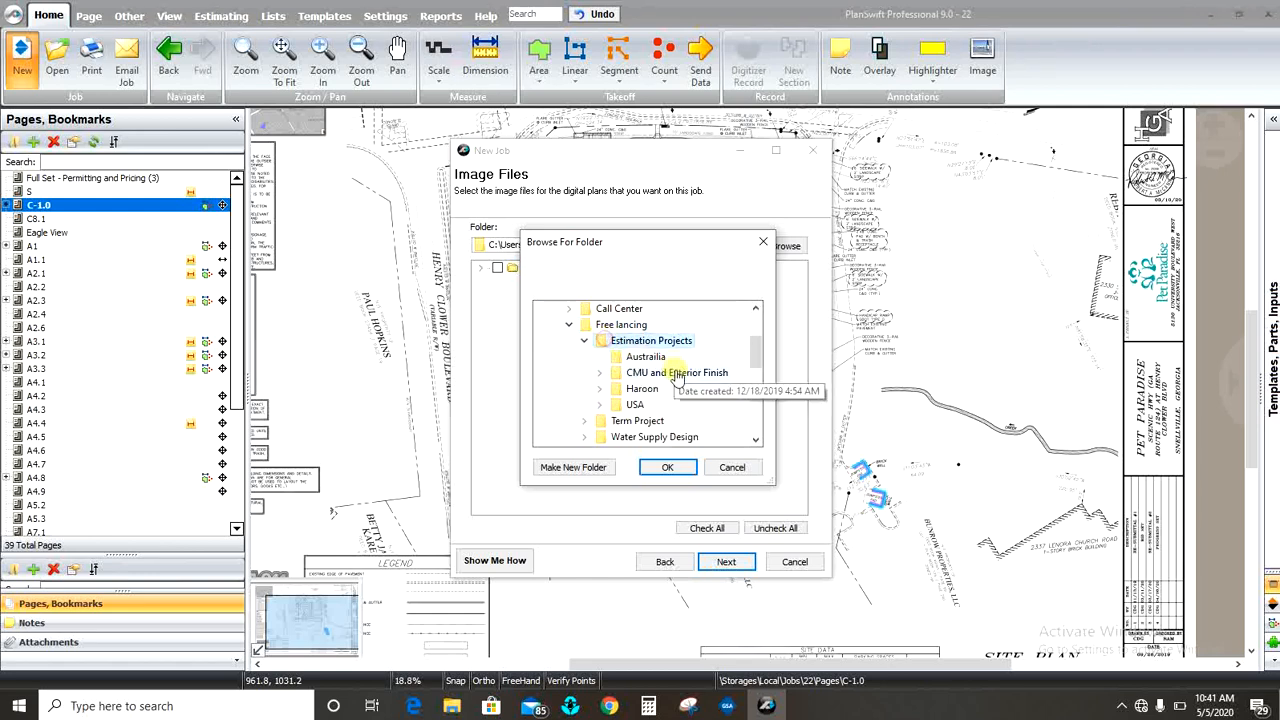
double_click(618, 374)
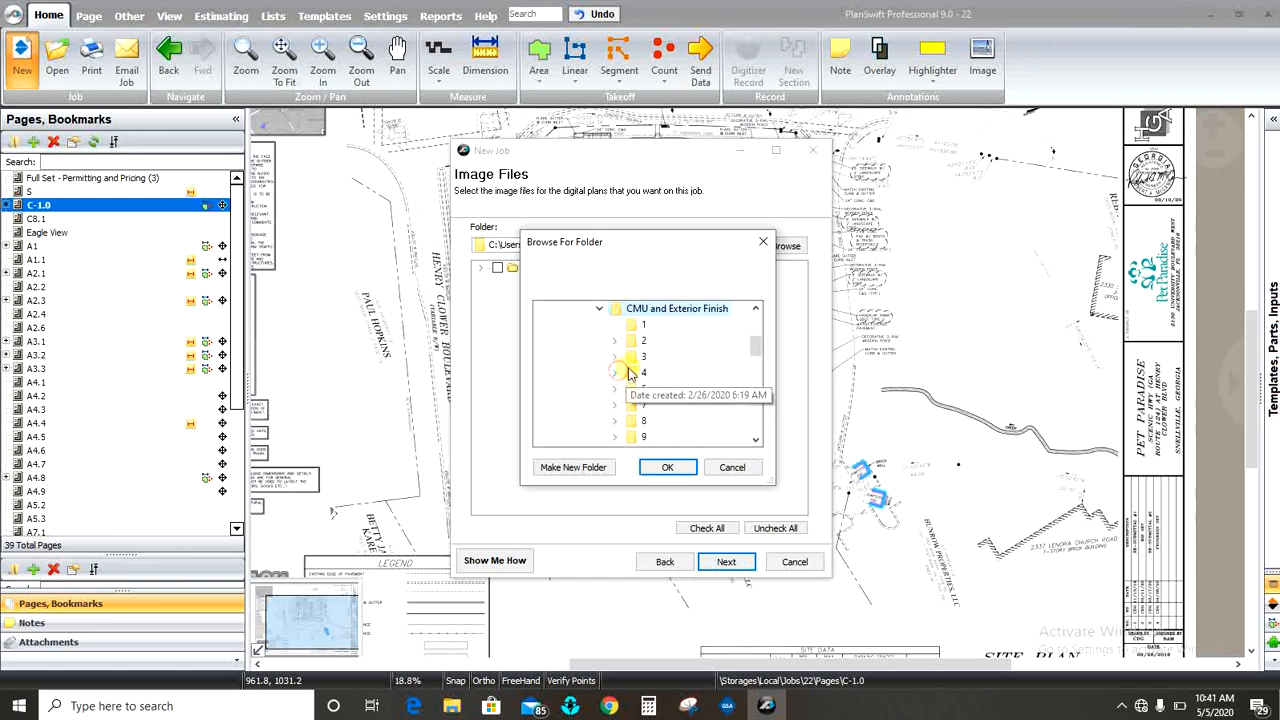
scroll(682, 343, "down", 4)
scroll(680, 345, "down", 1)
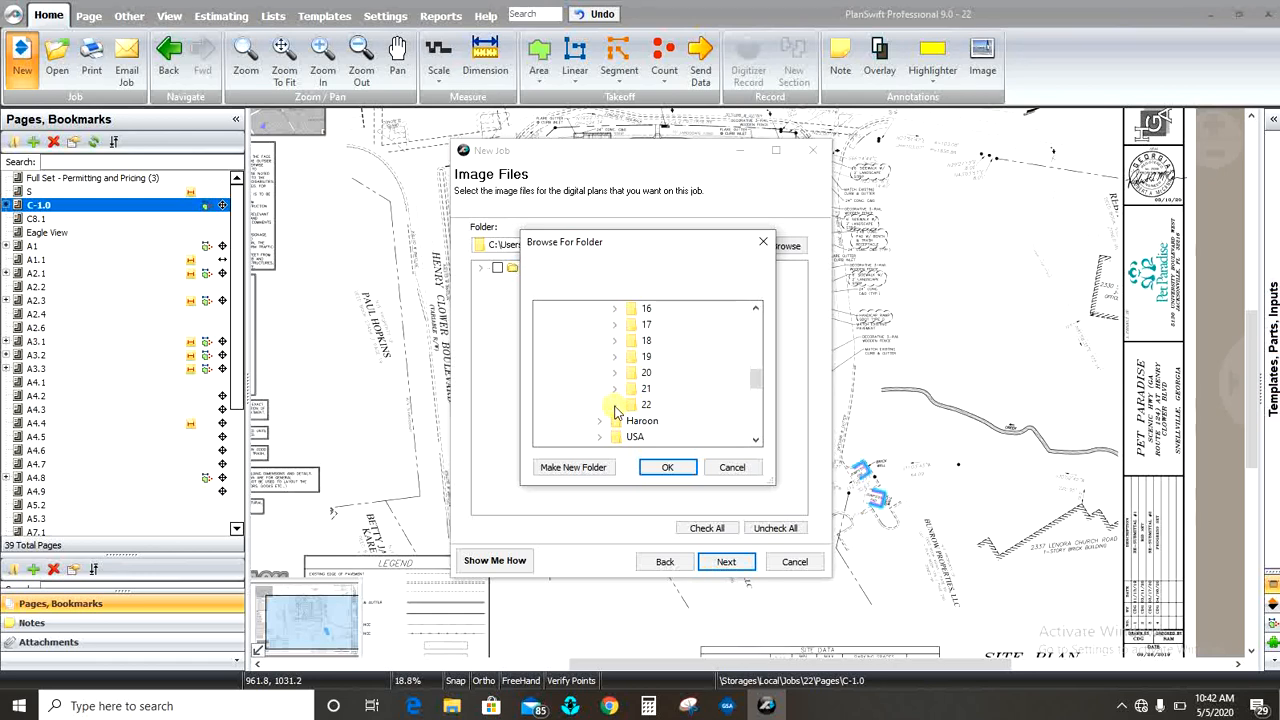
scroll(645, 385, "down", 1)
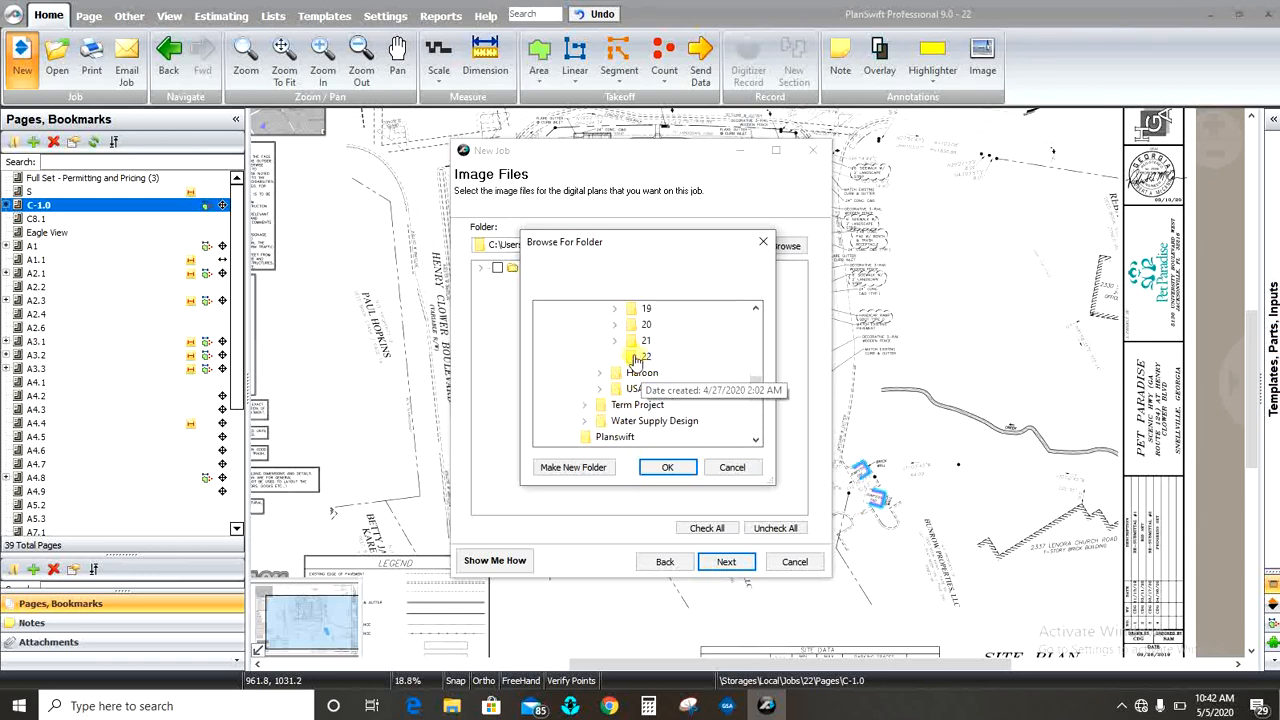
left_click(637, 358)
left_click(669, 467)
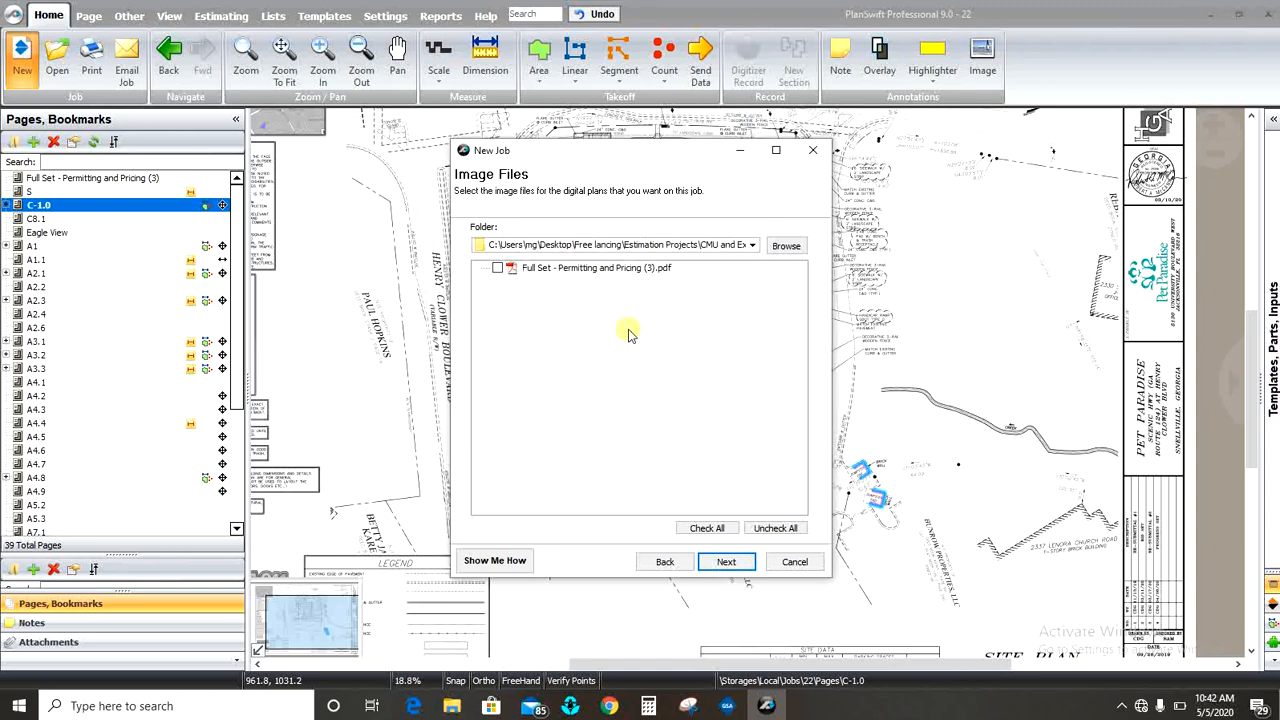
Include Full Set - Permitting and Pricing (3).pdf in the job and continue to the convert settings.
left_click(500, 272)
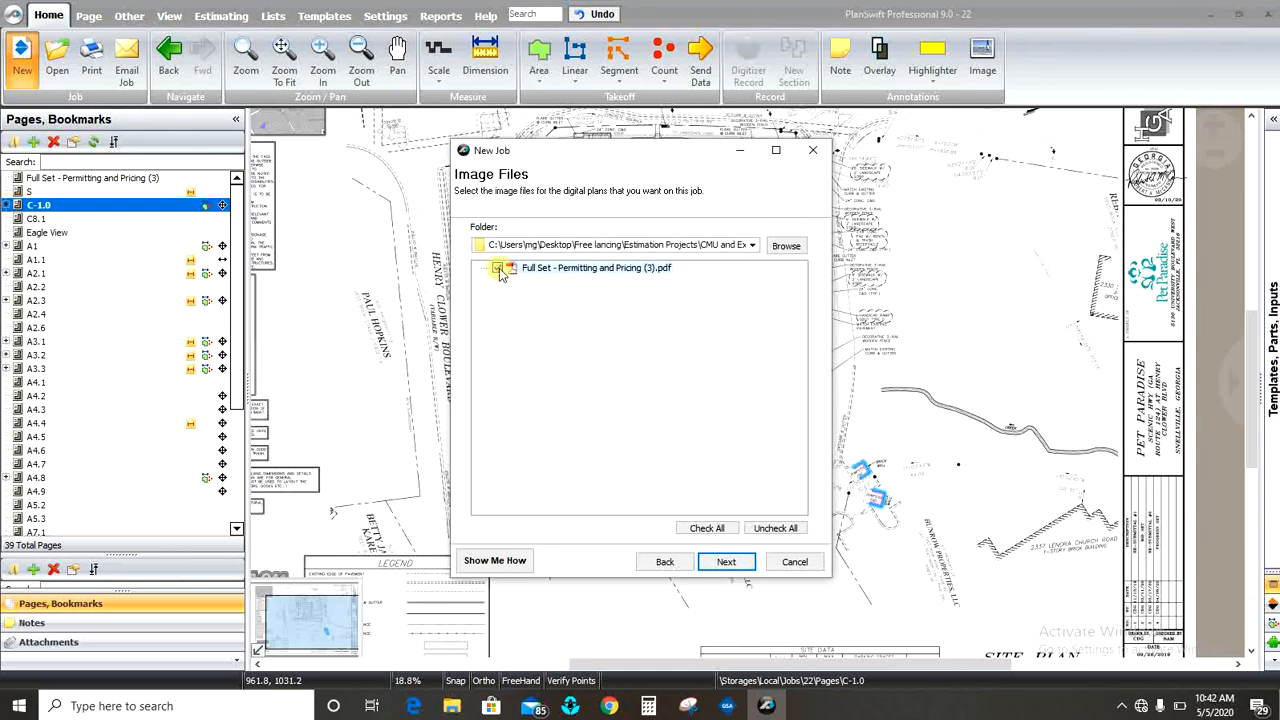
left_click(737, 564)
left_click(727, 563)
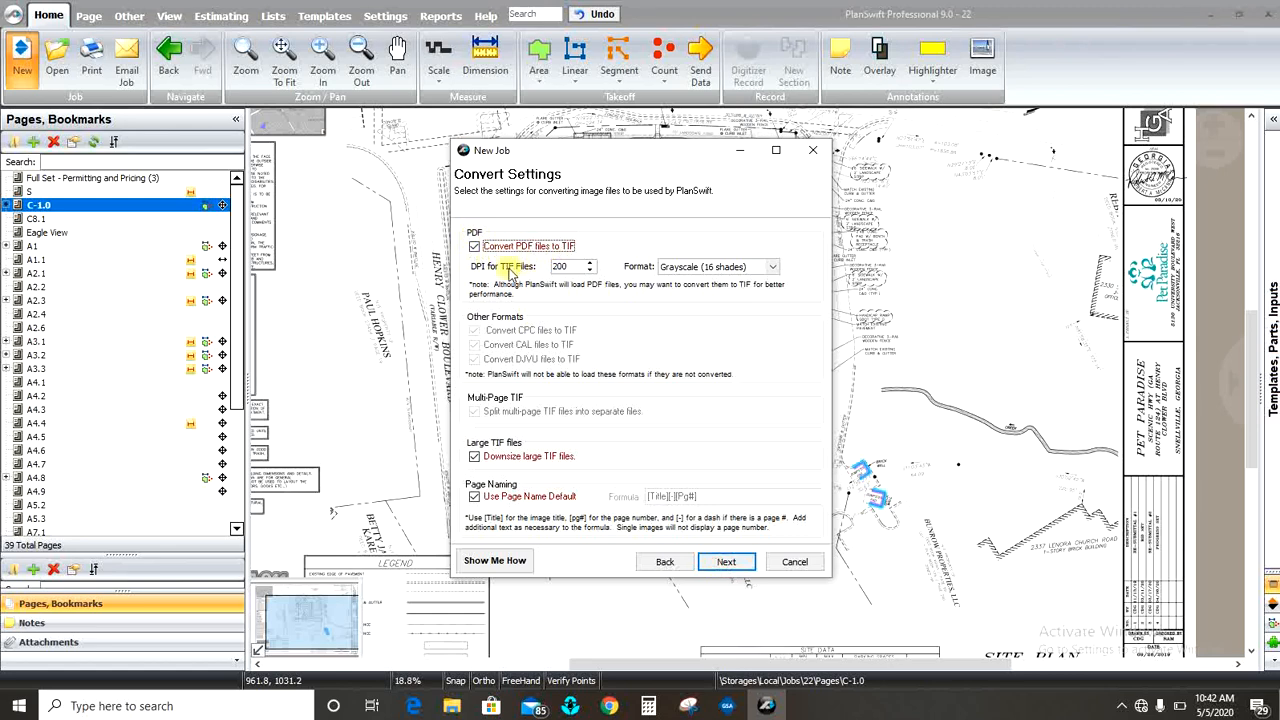
Switch the conversion of PDF files to TIF off and back on.
left_click(473, 248)
left_click(474, 249)
left_click(474, 247)
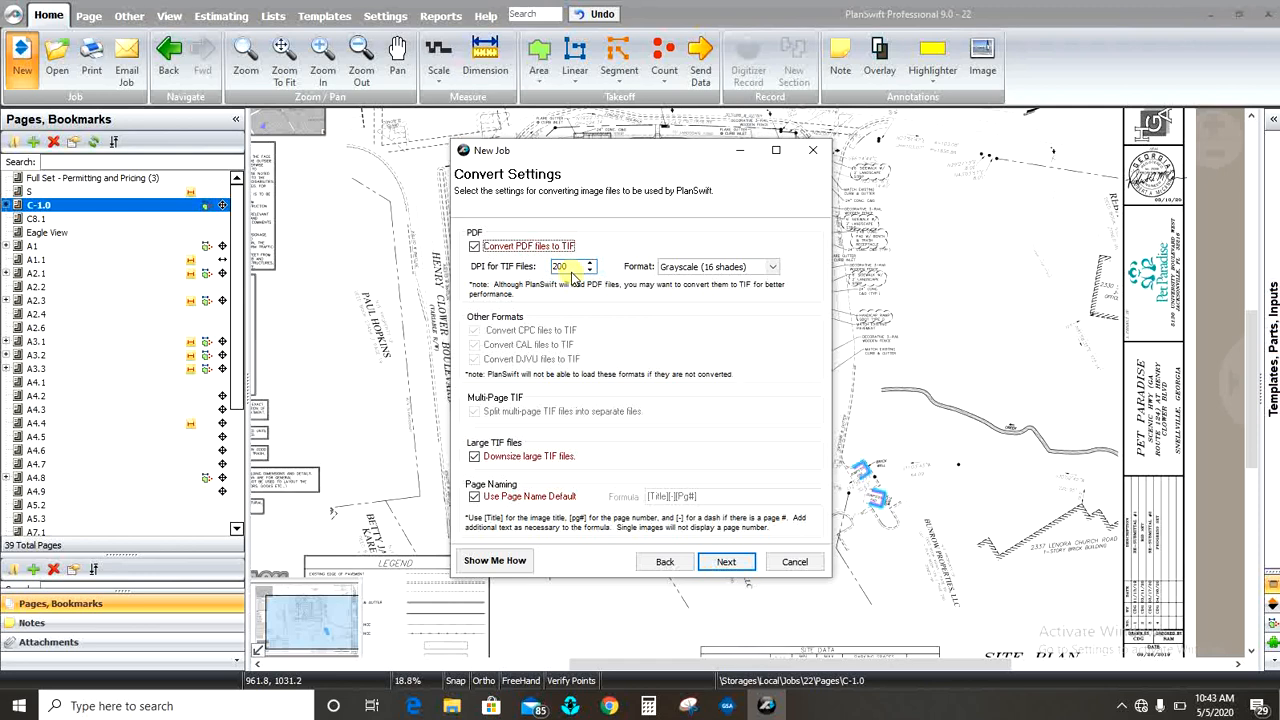
left_click(475, 247)
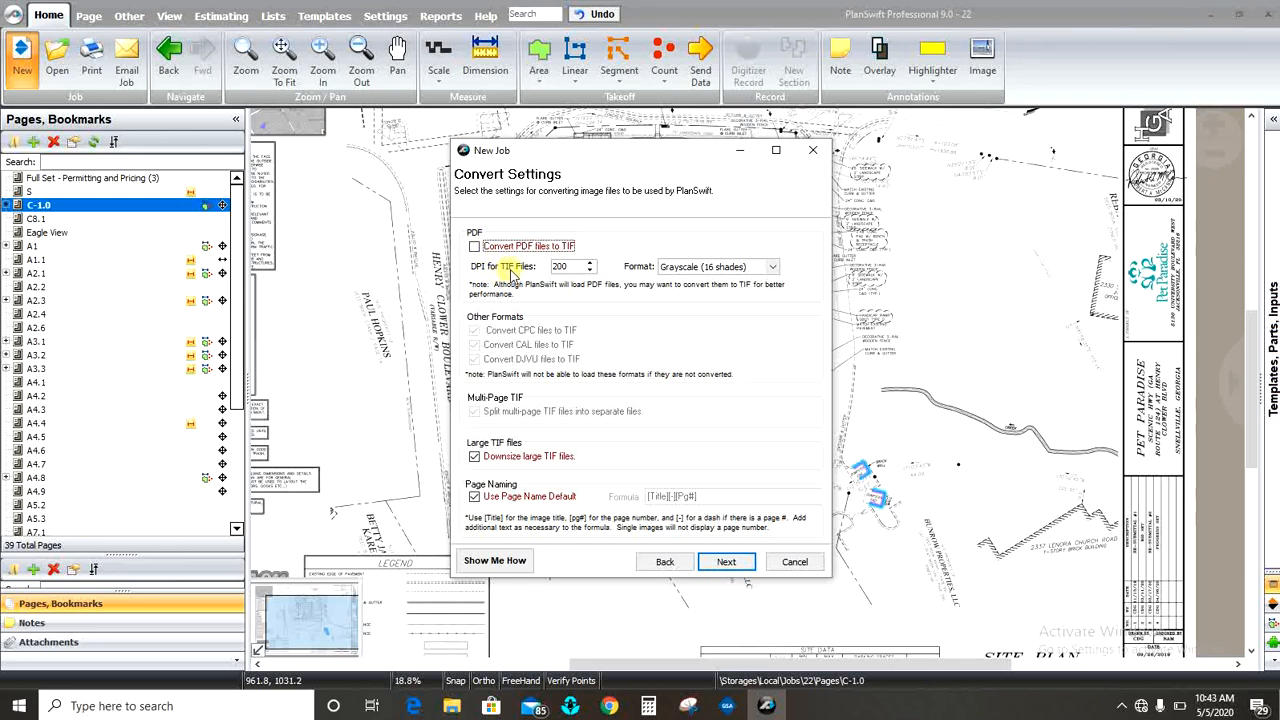
left_click(474, 247)
Try 400 as the DPI for TIF files, and replace it with 300.
double_click(568, 266)
double_click(568, 266)
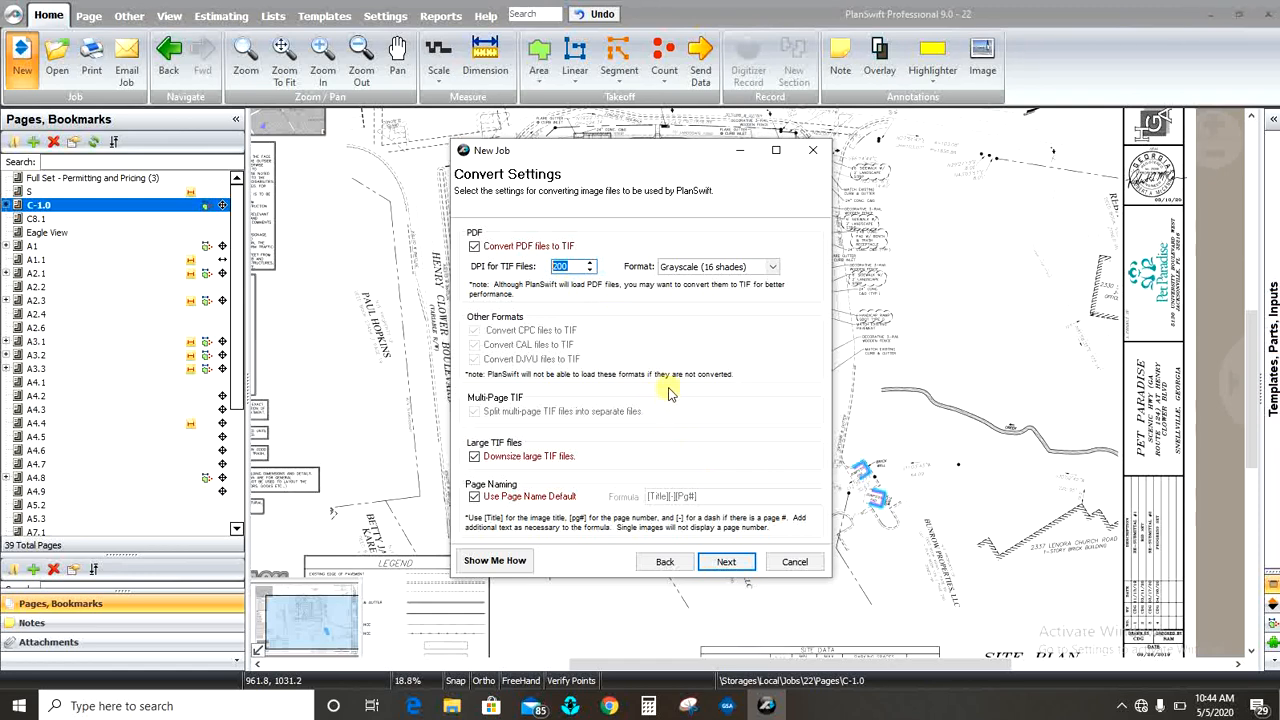
left_click(571, 266)
key("BackSpace")
key("BackSpace")
key("BackSpace")
type("400")
key("BackSpace")
key("BackSpace")
key("BackSpace")
type("300")
double_click(566, 266)
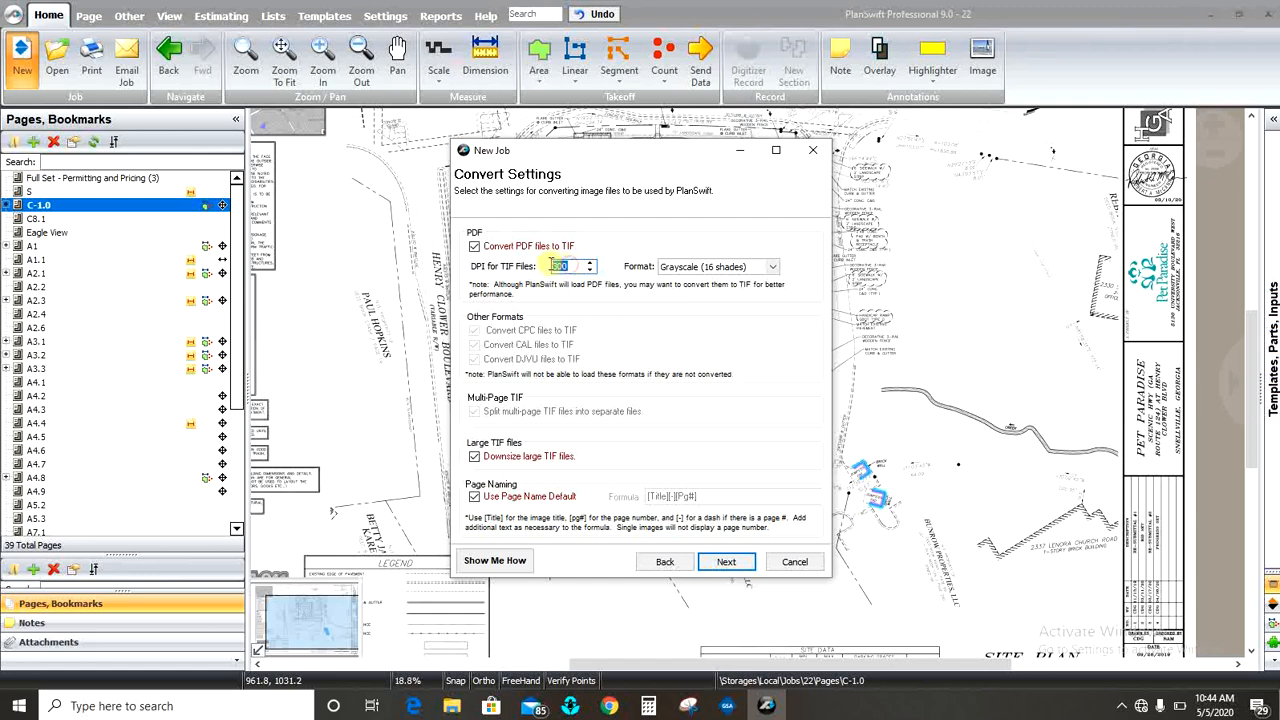
Review the TIF format options, keep Grayscale (16 shades), and accept the convert settings.
left_click(773, 268)
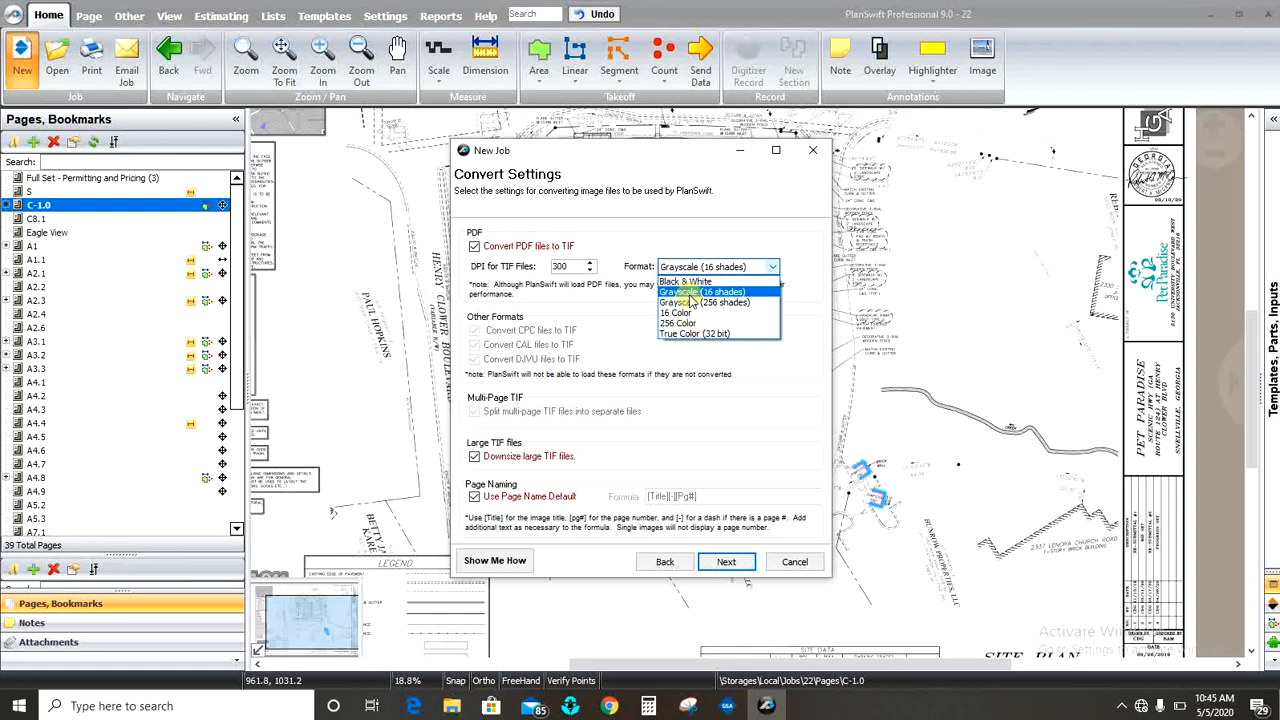
left_click(805, 258)
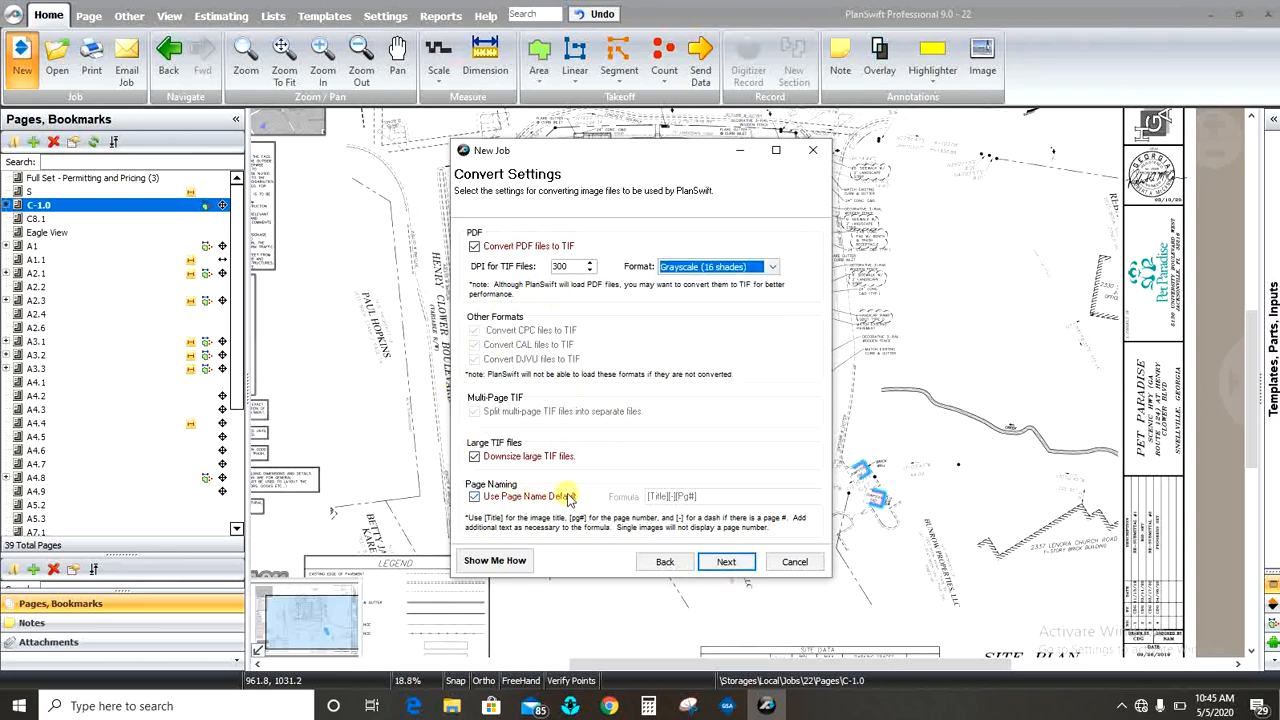
left_click(733, 564)
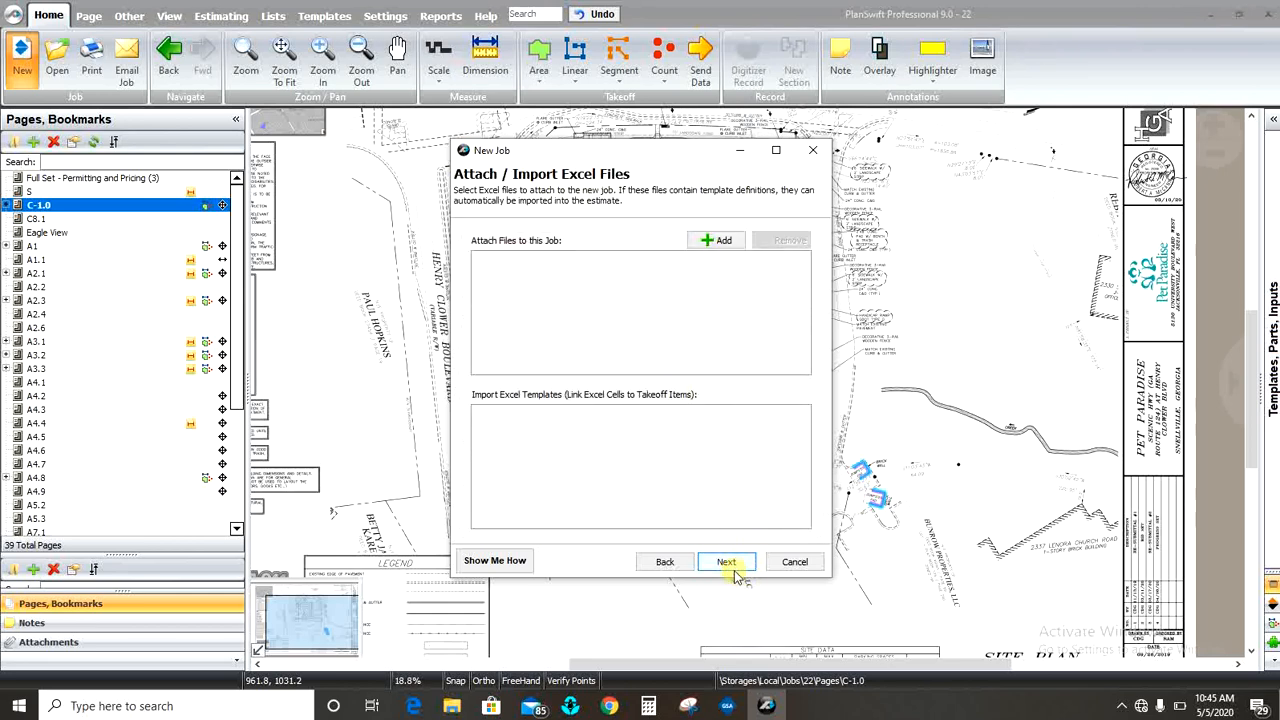
Skip the Excel attachments and close the New Job wizard without creating the job.
left_click(727, 563)
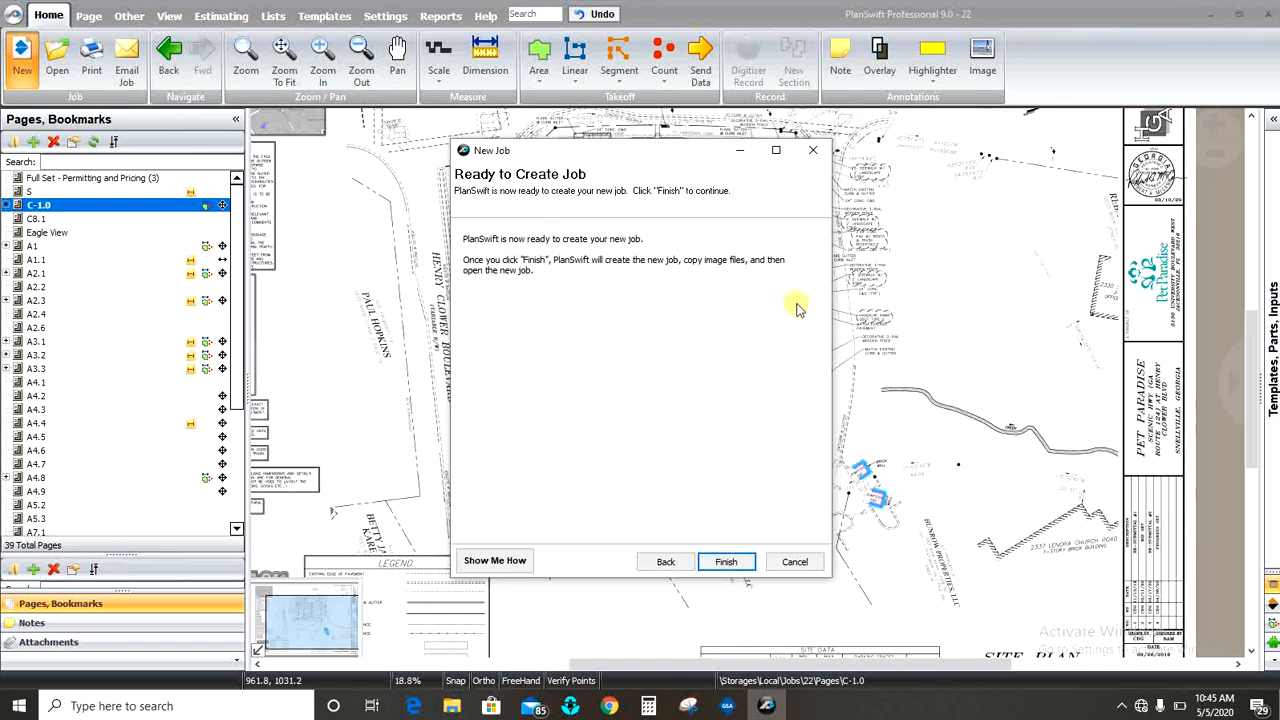
left_click(816, 154)
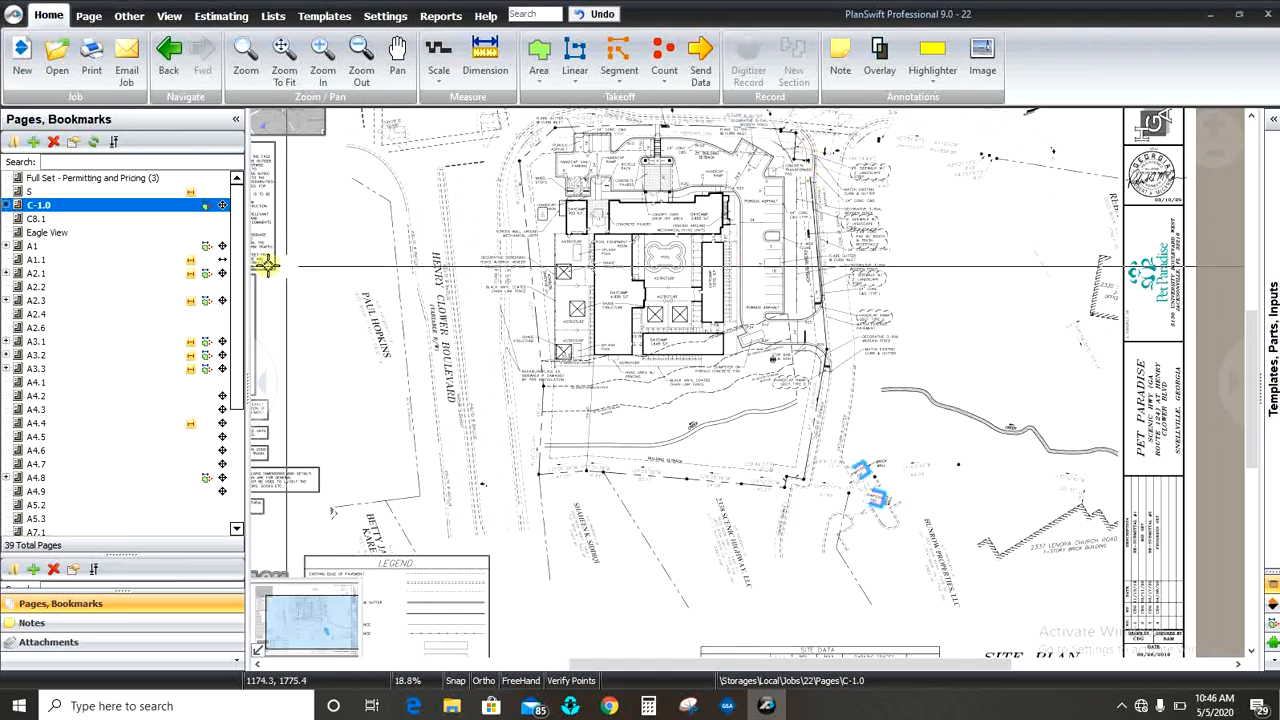
Look through the page list of job 22 and examine the C-1.0 site plan at different zoom levels.
scroll(76, 346, "down", 5)
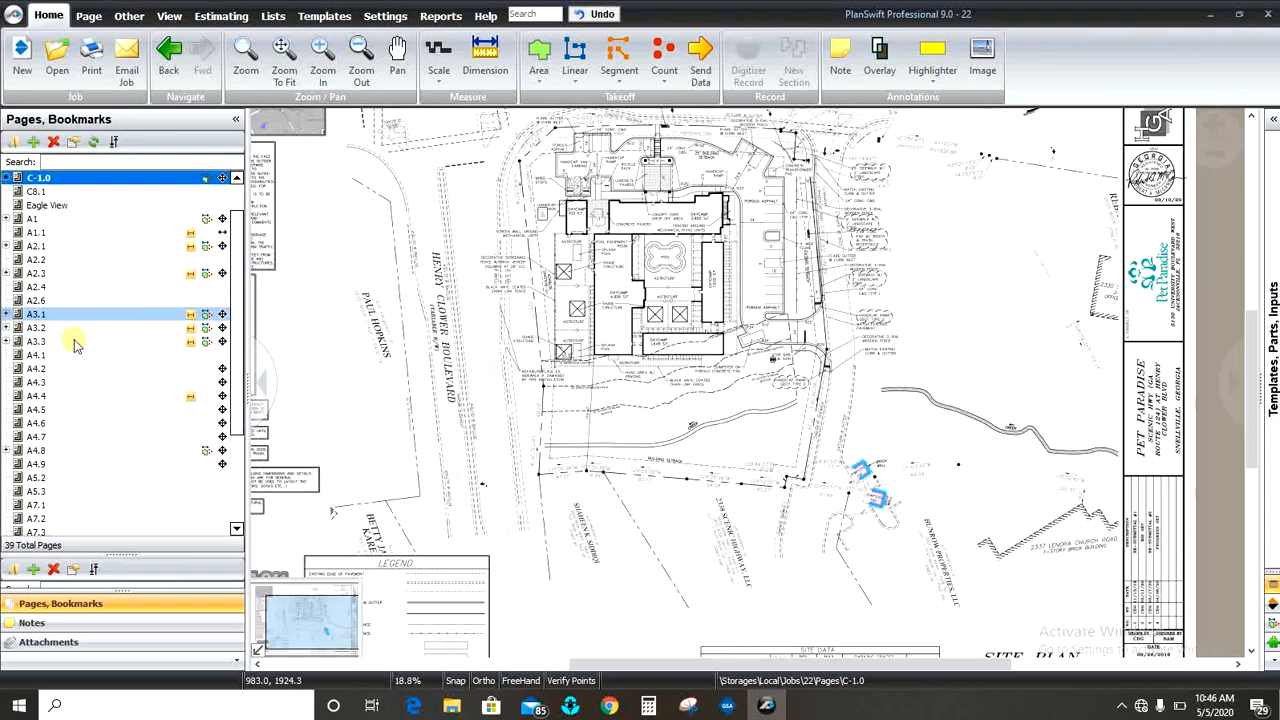
scroll(76, 346, "up", 5)
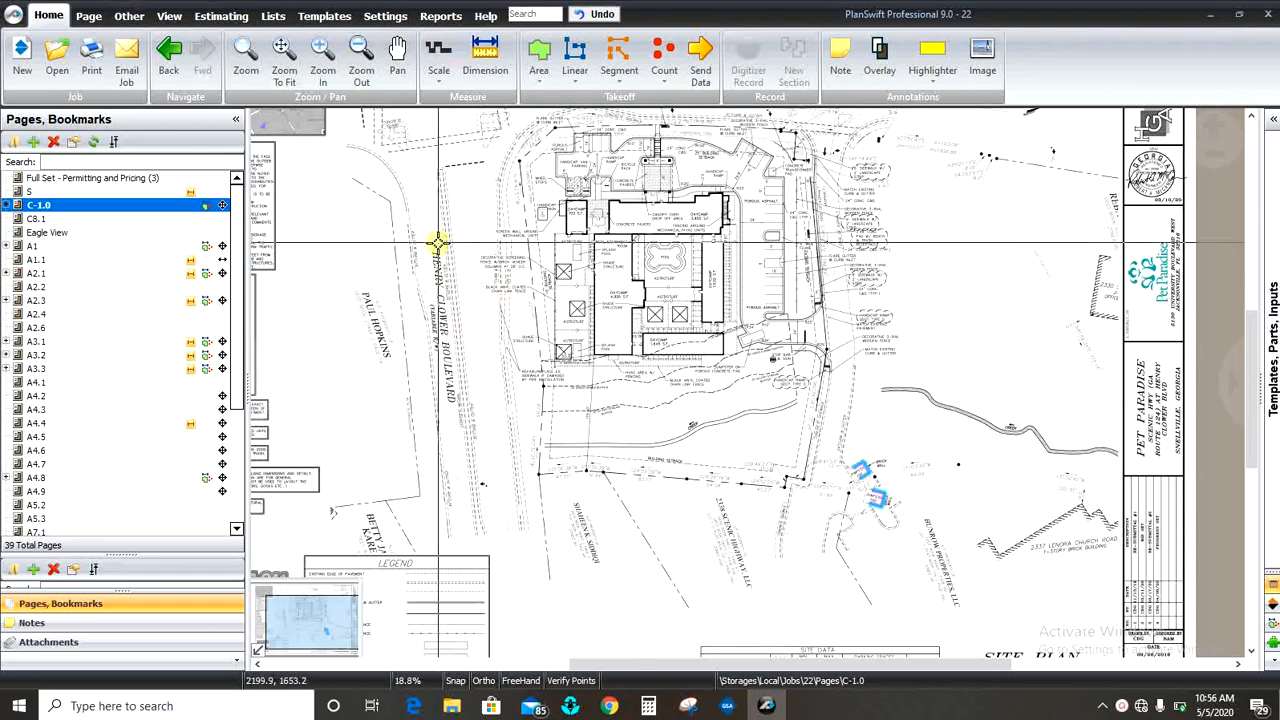
scroll(430, 235, "down", 2)
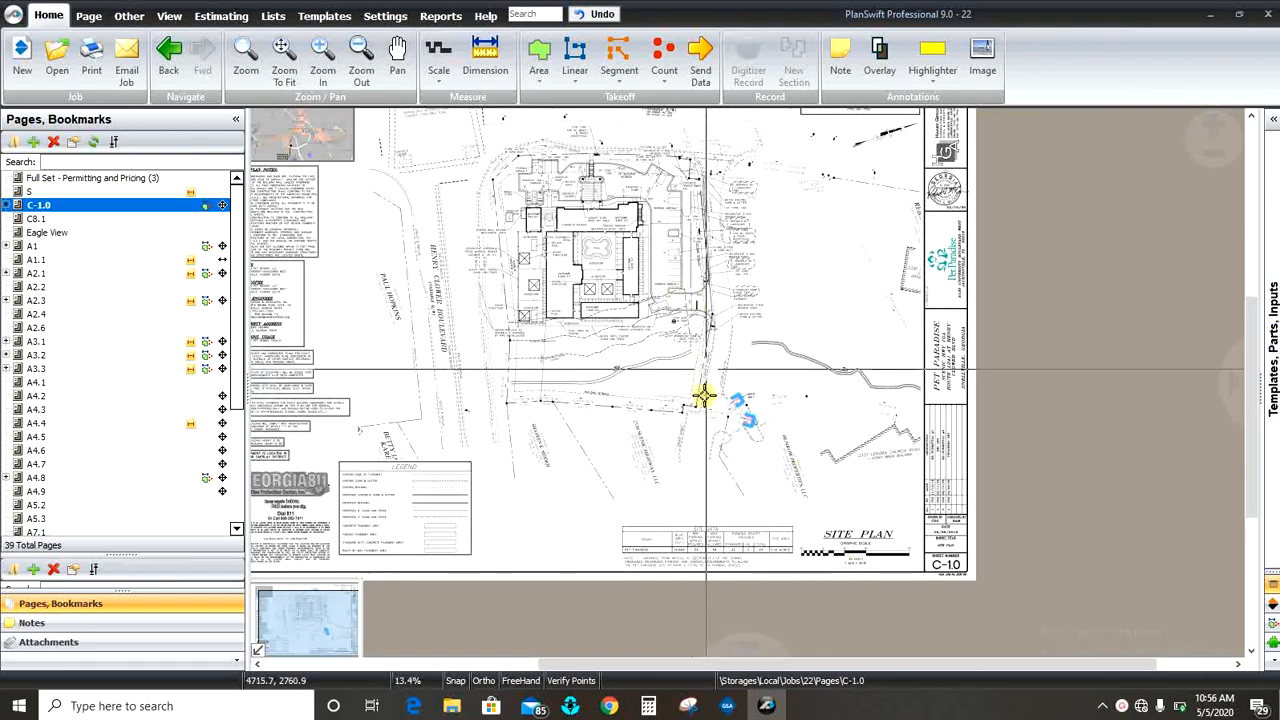
scroll(608, 285, "up", 3)
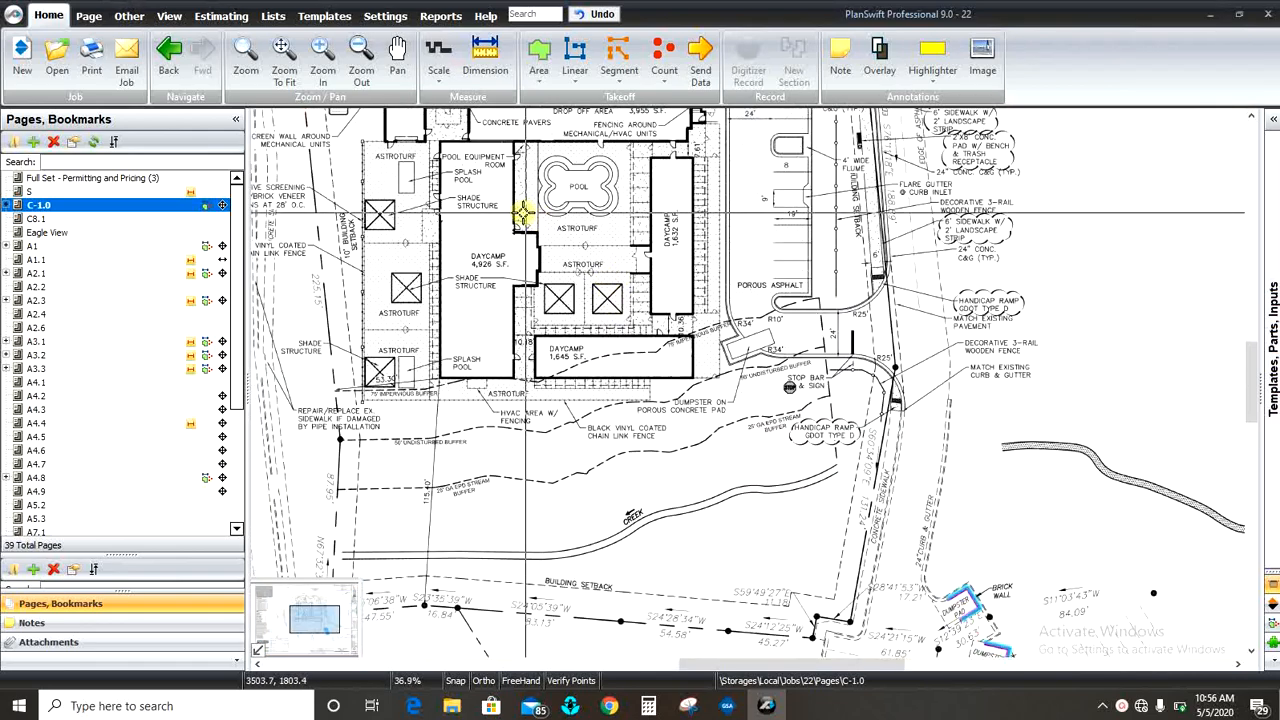
scroll(868, 560, "down", 2)
scroll(944, 637, "up", 3)
scroll(451, 249, "down", 4)
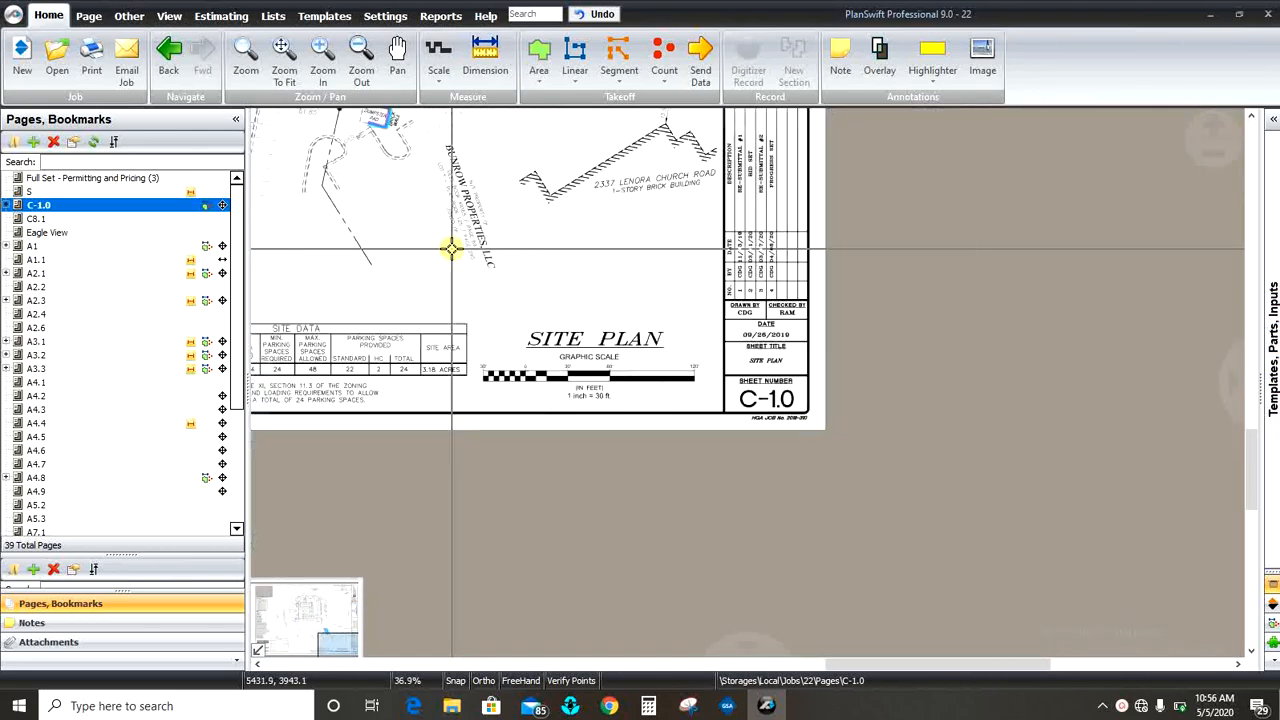
Examine the whole C-1.0 site plan and the title block strip along its edge at different zoom levels.
scroll(782, 352, "up", 3)
scroll(850, 440, "down", 4)
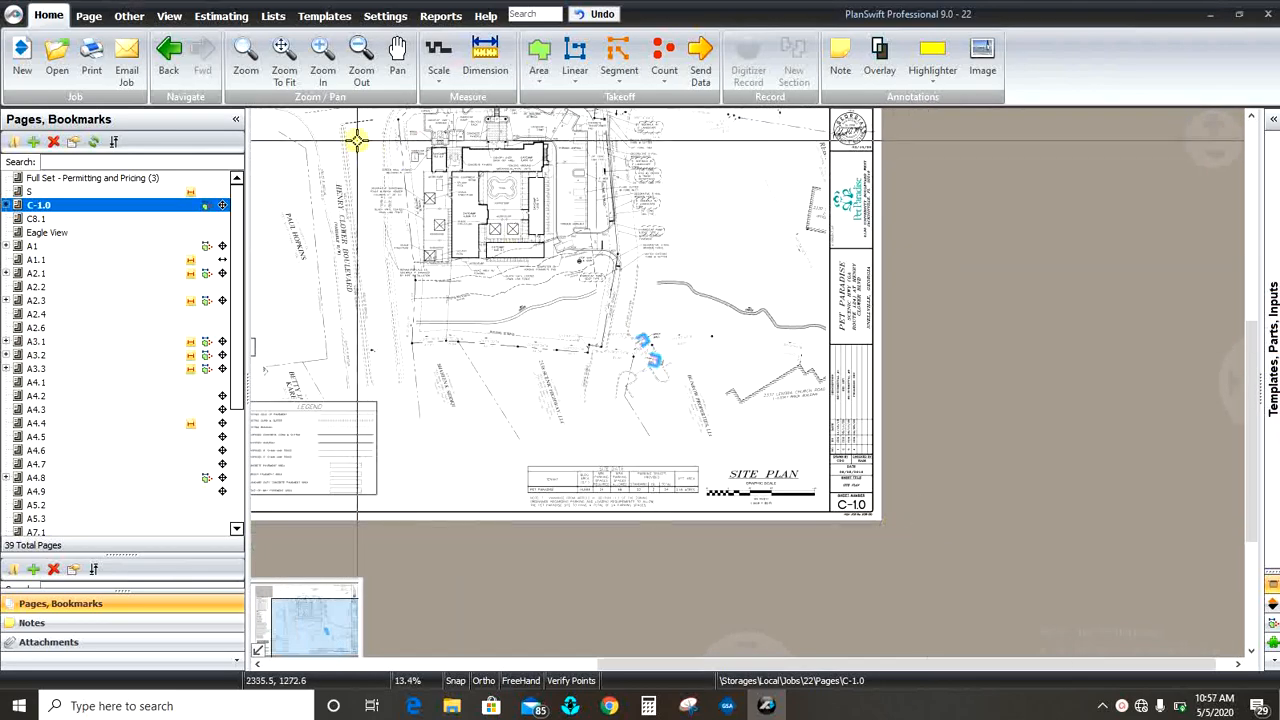
scroll(563, 357, "up", 3)
scroll(574, 294, "down", 4)
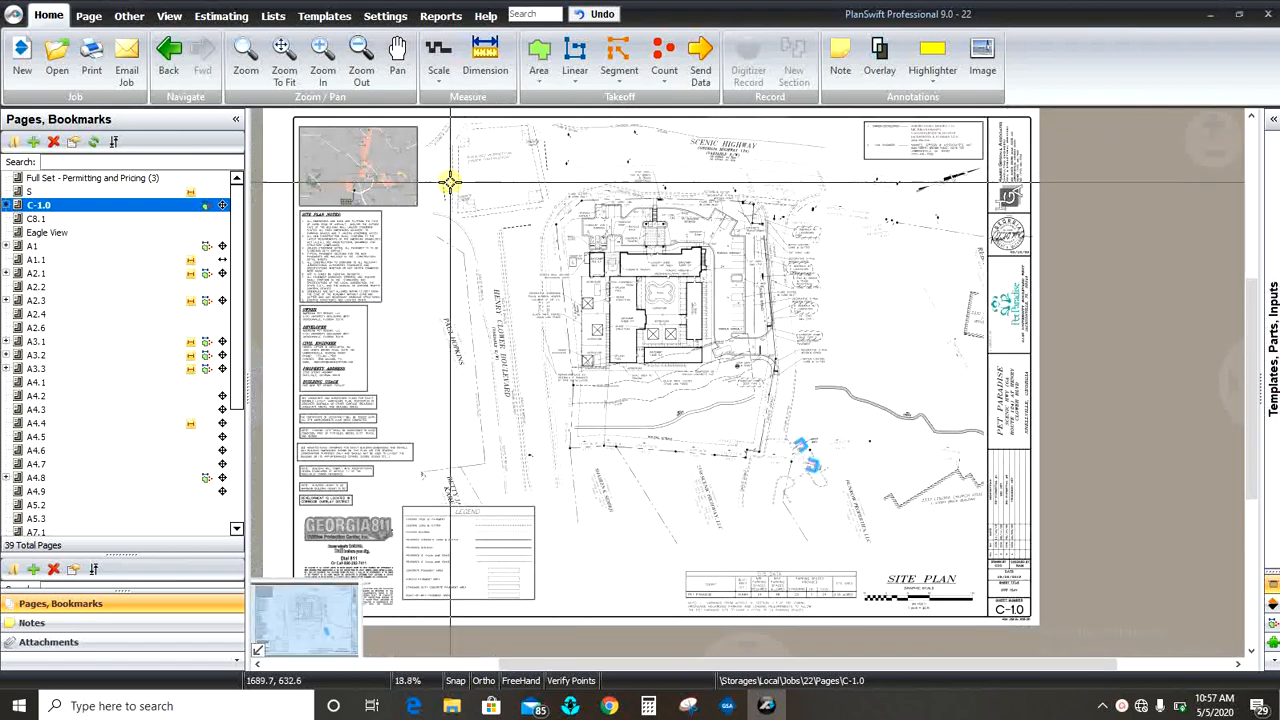
scroll(763, 380, "up", 3)
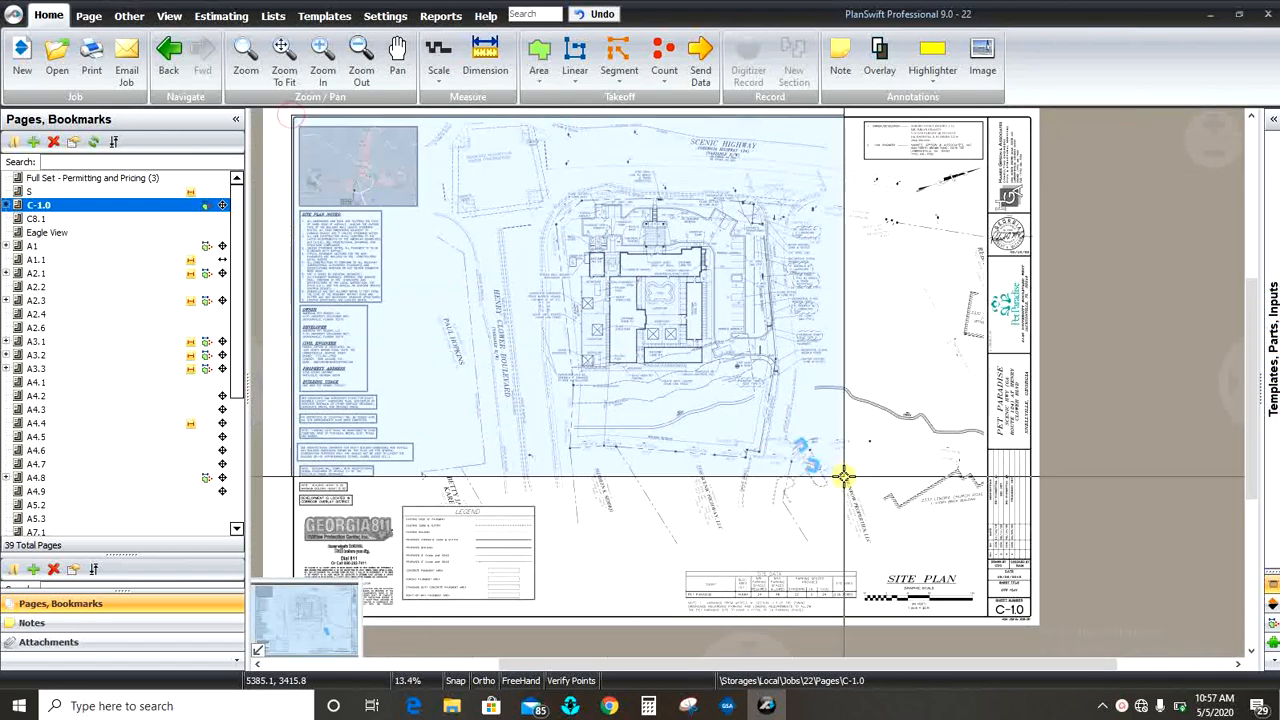
scroll(578, 298, "down", 2)
scroll(578, 298, "down", 2)
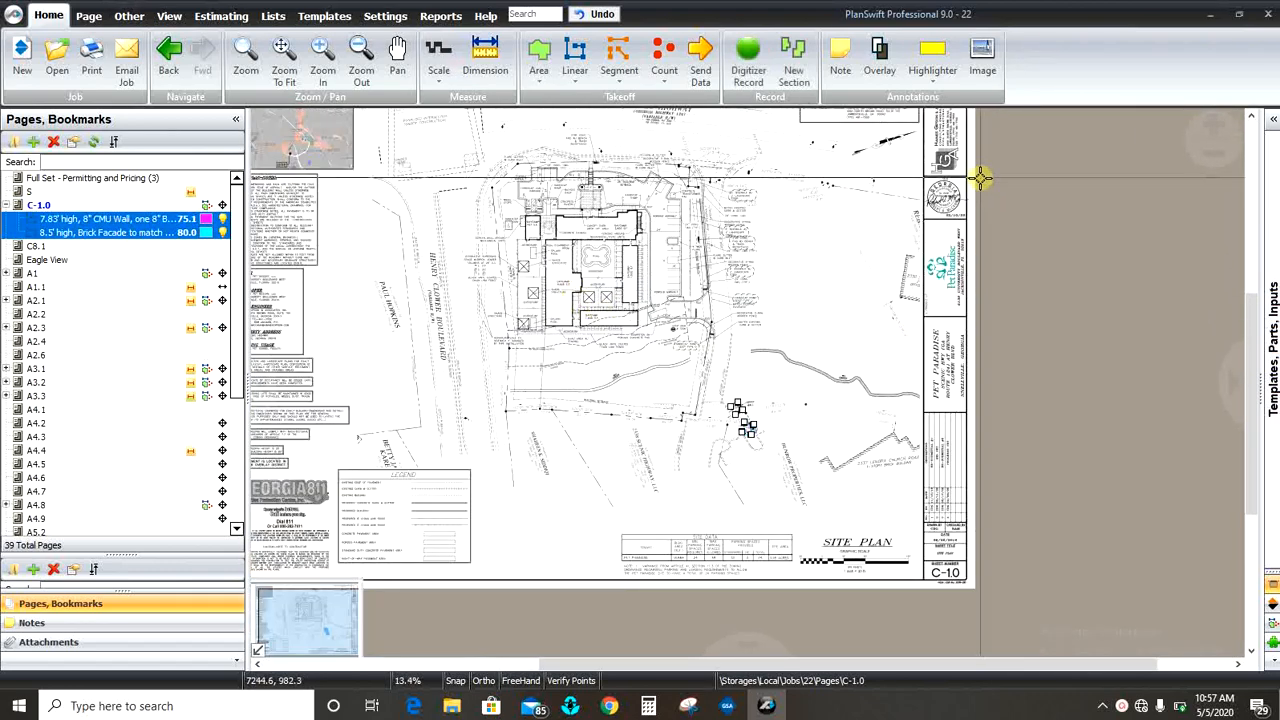
mouse_move(930, 133)
left_mouse_down()
mouse_move(986, 171)
mouse_move(943, 346)
left_mouse_up()
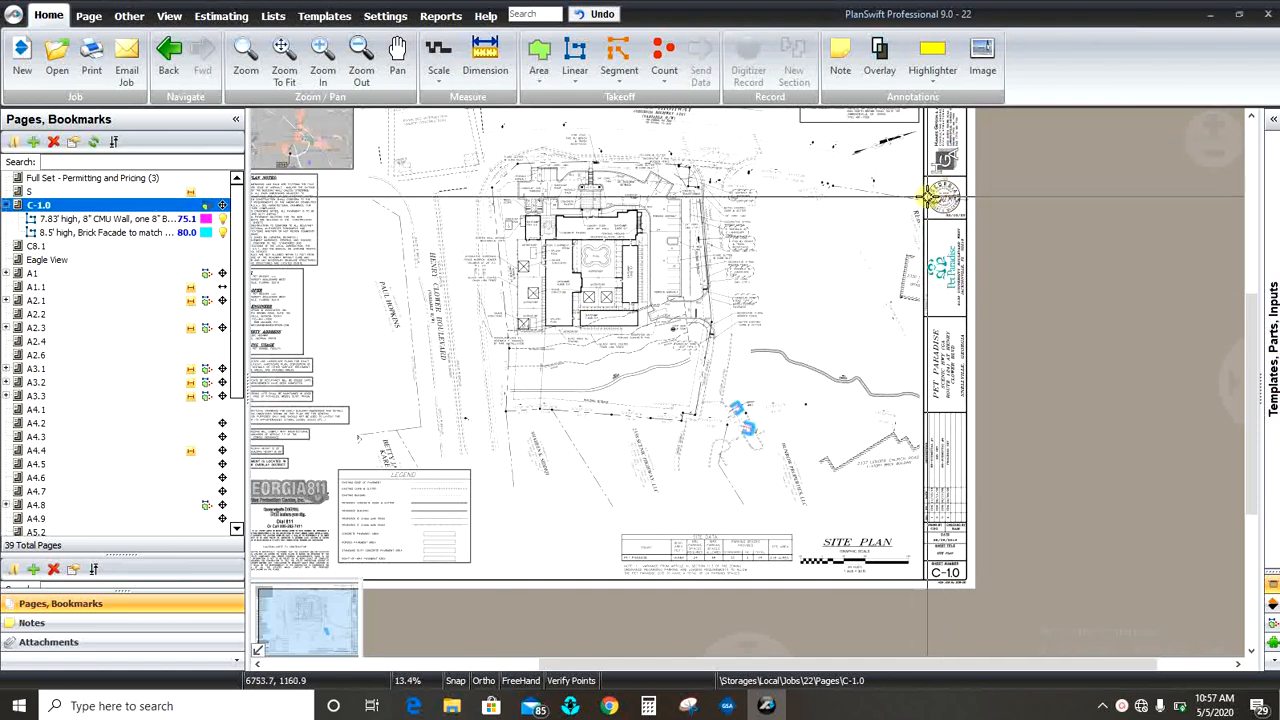
left_click_drag(938, 157, 975, 288)
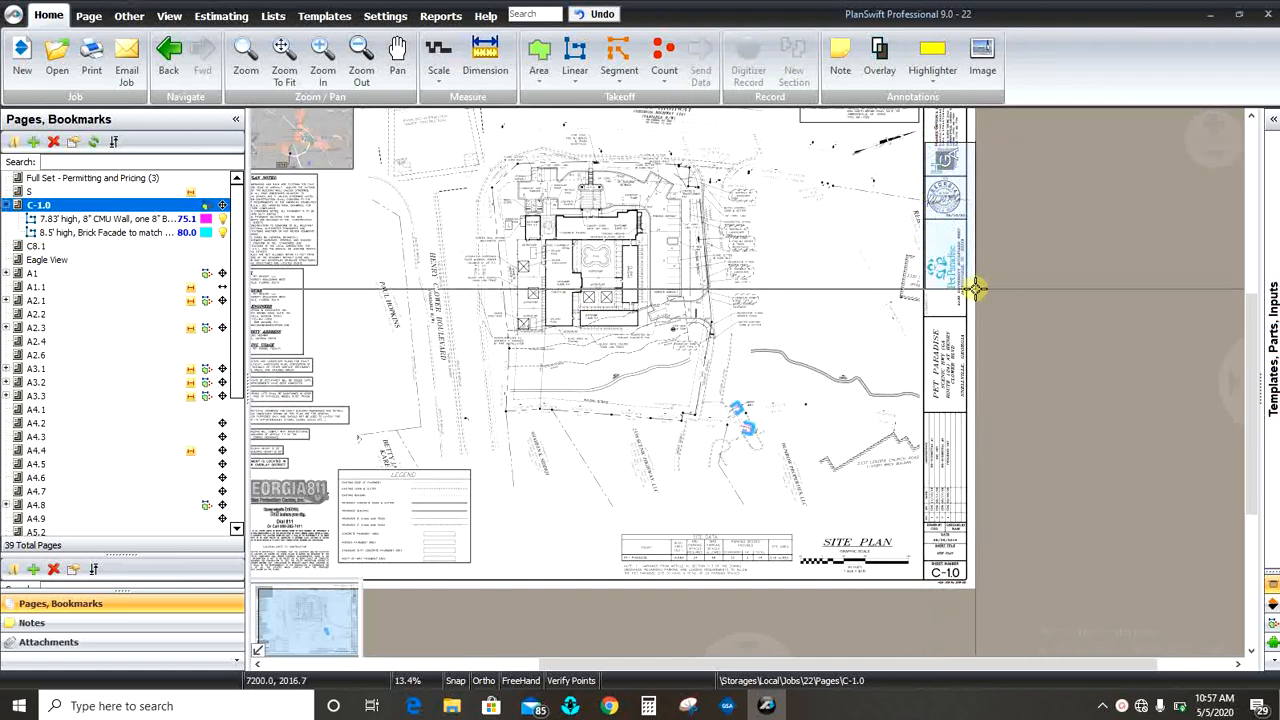
scroll(980, 594, "up", 5)
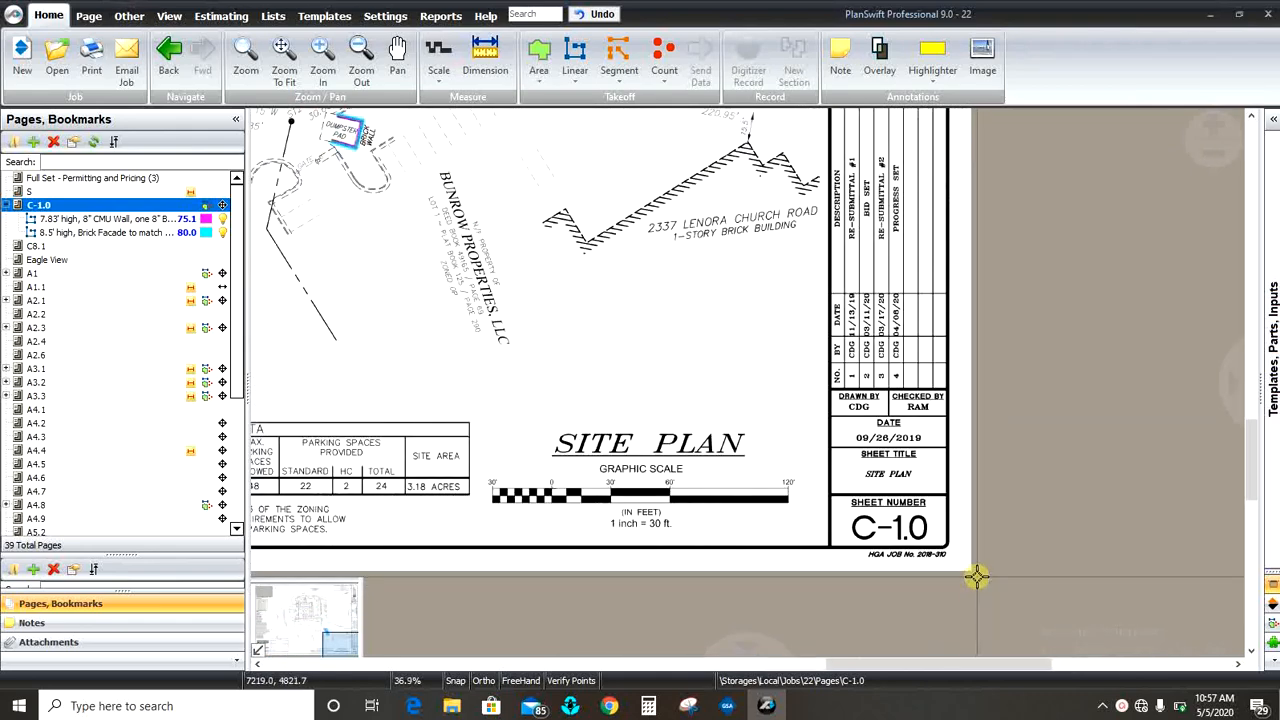
Examine the sheet title and sheet number in the title block of the C-1.0 page.
scroll(977, 577, "up", 2)
left_click_drag(795, 485, 923, 527)
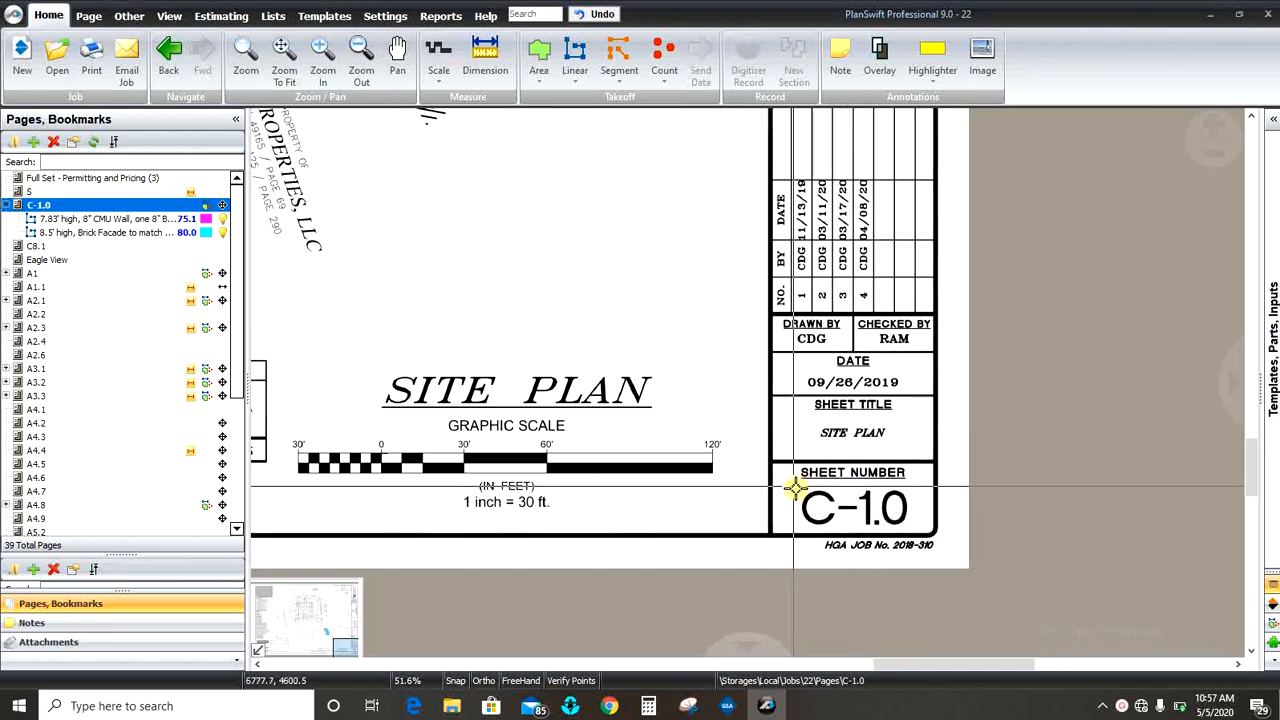
left_click_drag(855, 517, 923, 517)
left_click_drag(800, 486, 894, 519)
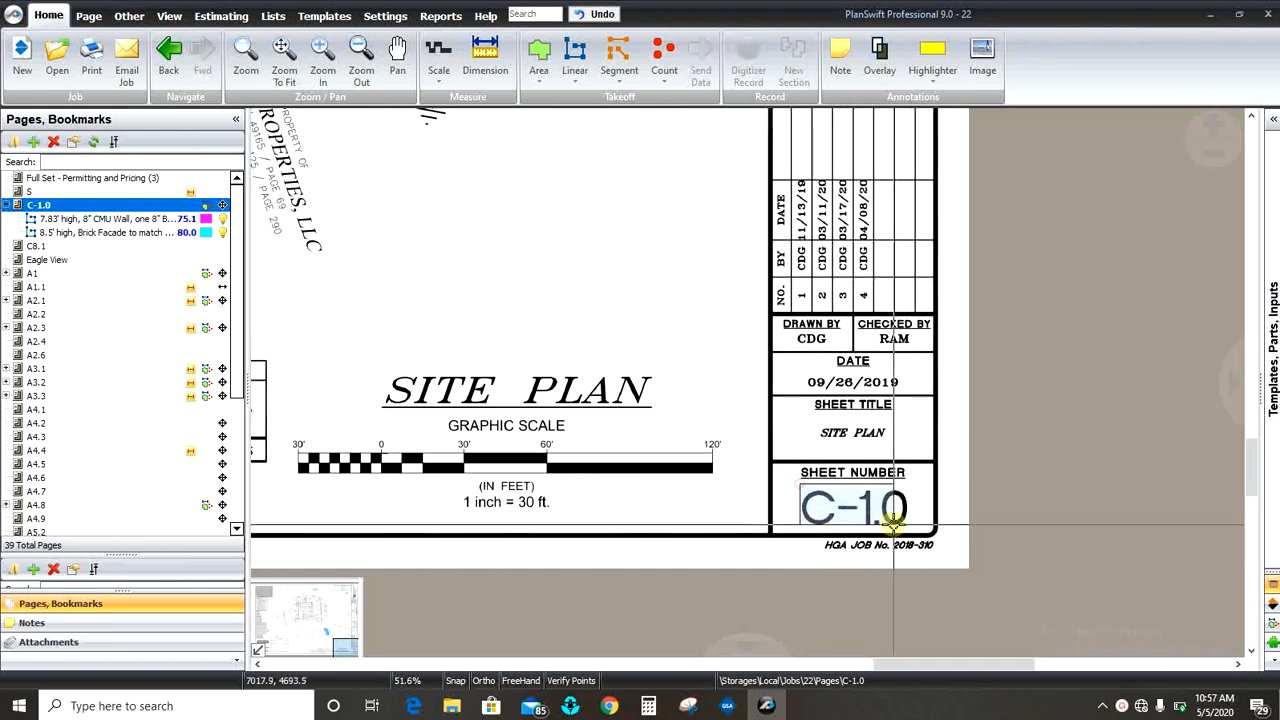
scroll(1117, 474, "down", 2)
scroll(1114, 443, "up", 2)
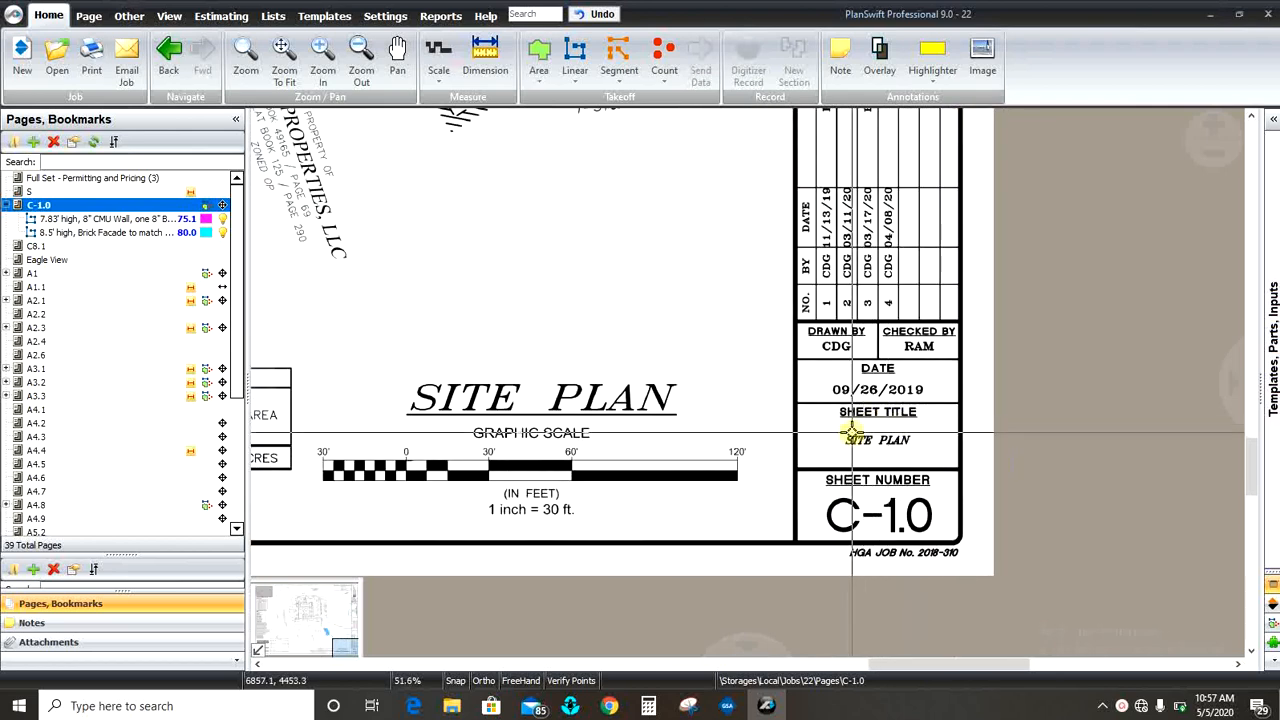
left_click(818, 430)
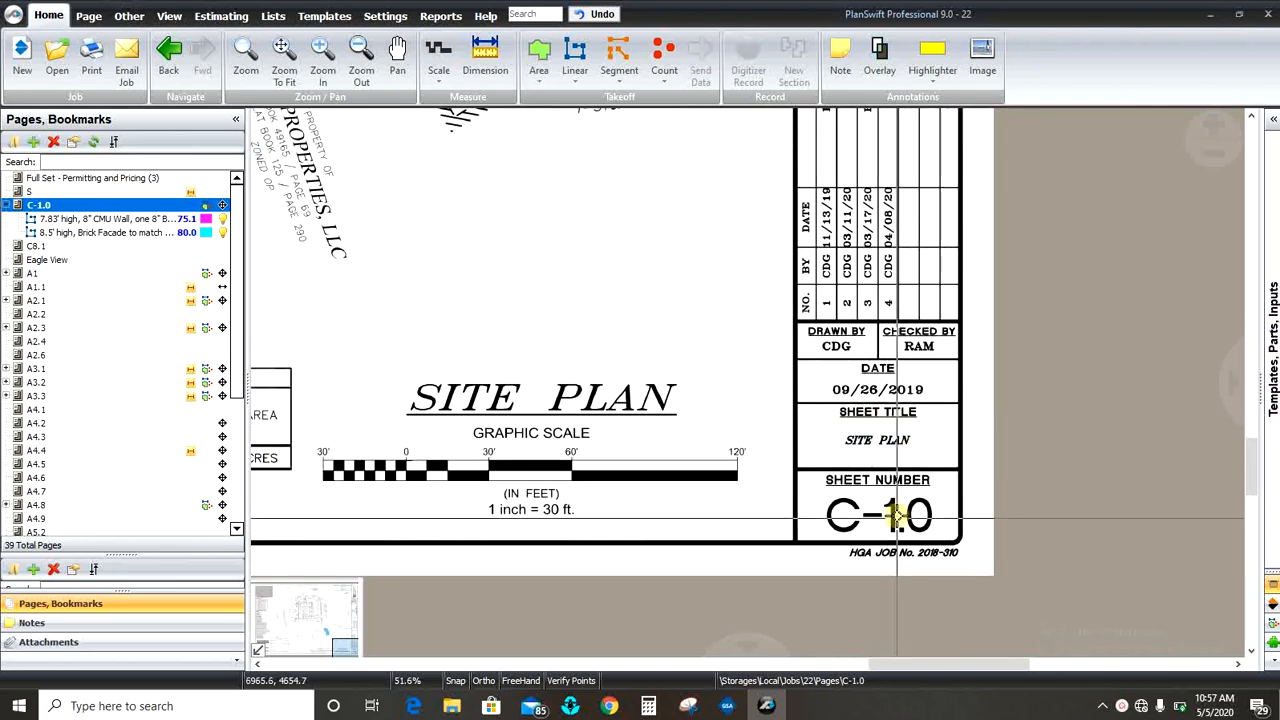
scroll(897, 515, "up", 2)
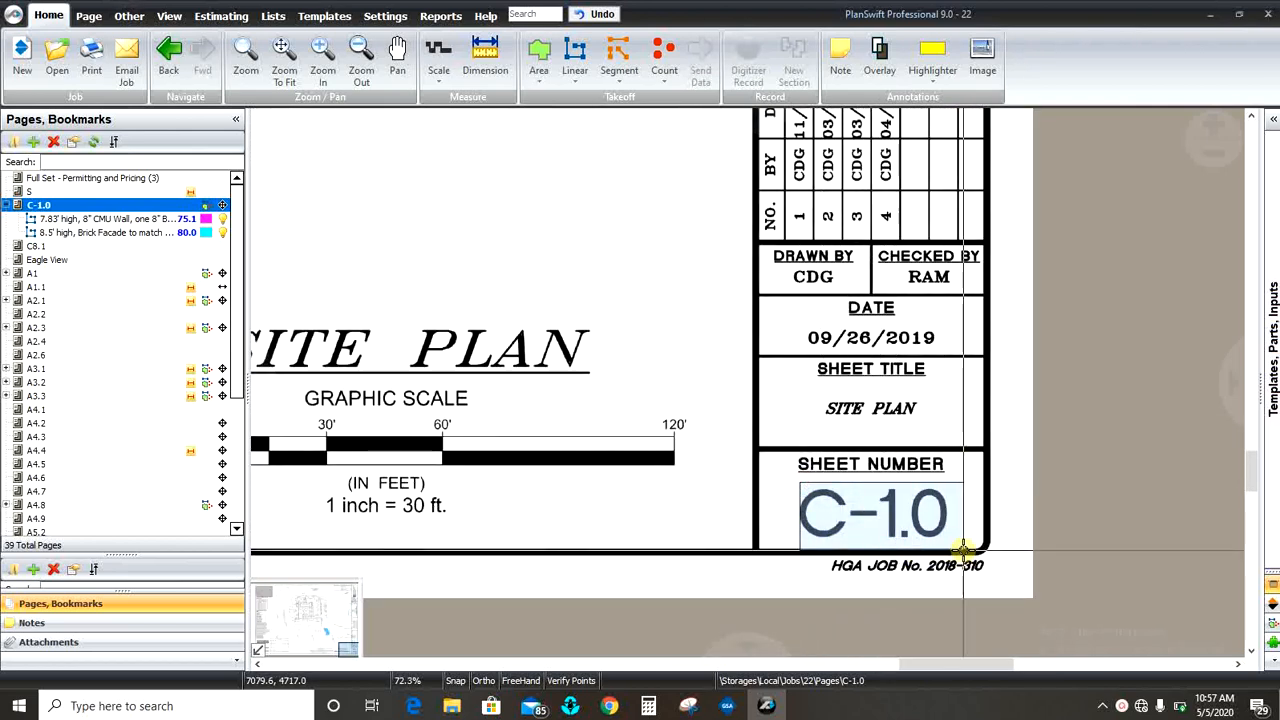
scroll(983, 481, "down", 2)
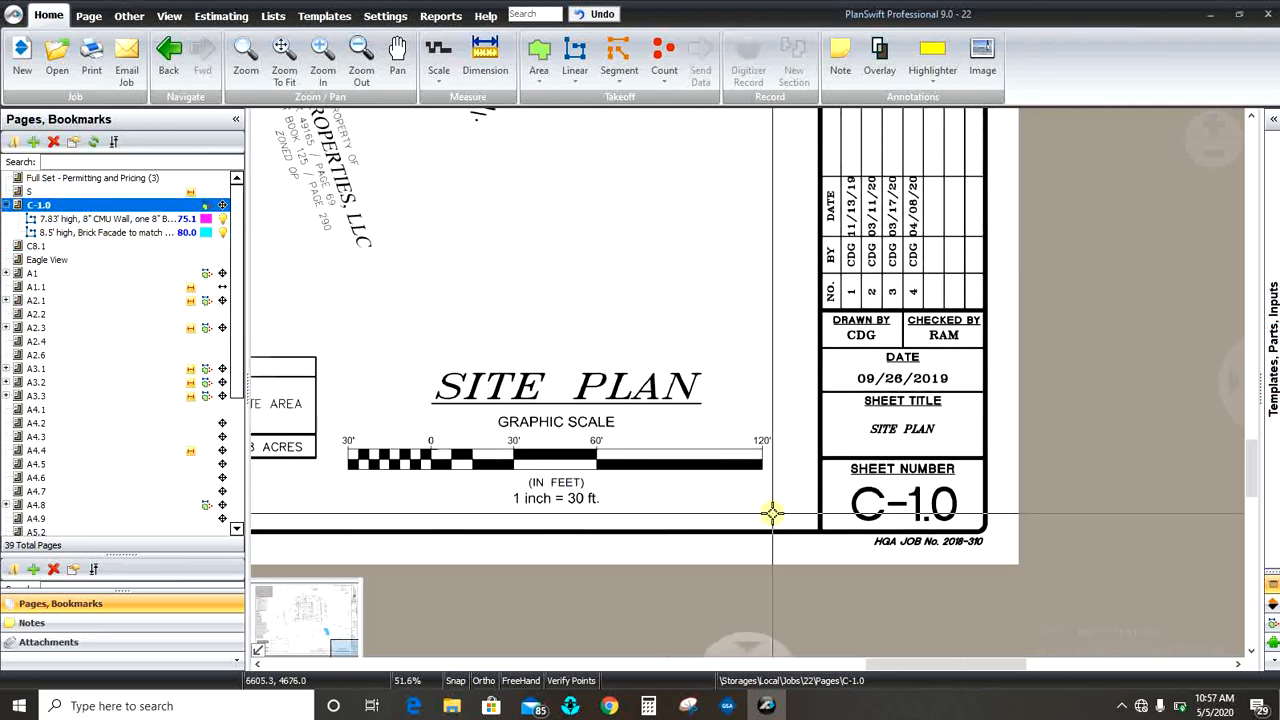
left_click(880, 530)
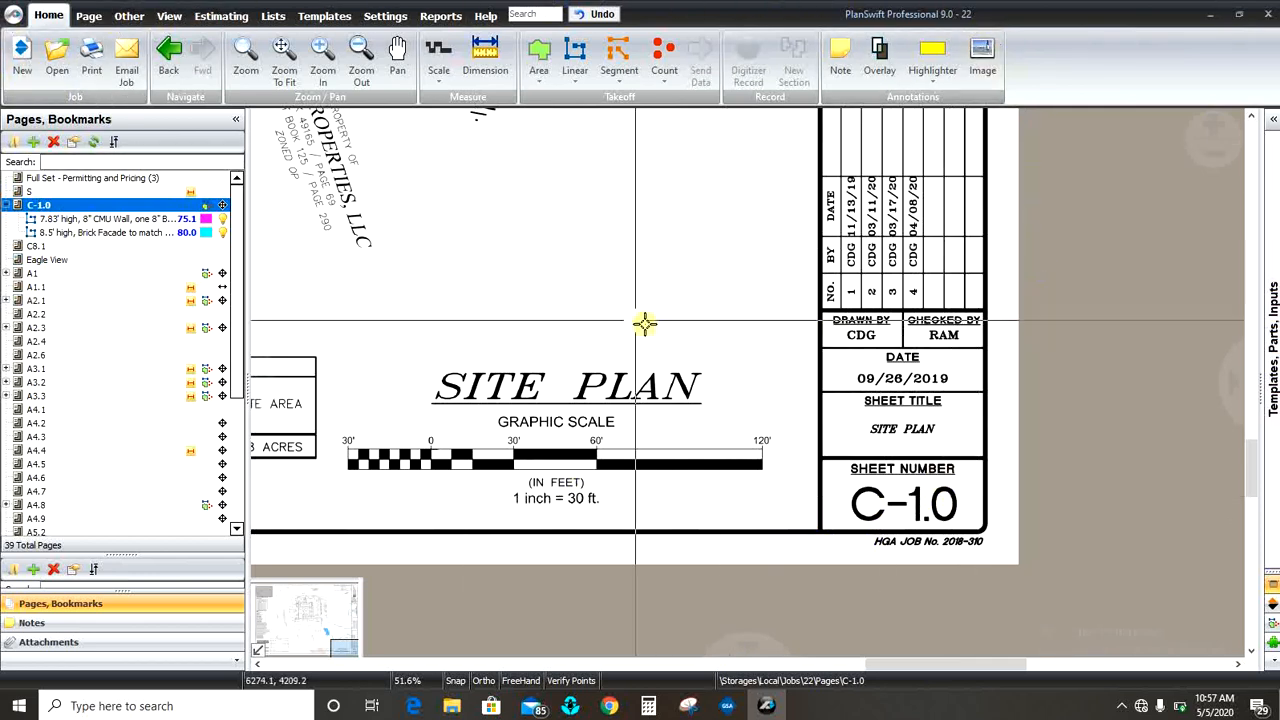
Examine the graphic scale bar and the written scale note under the SITE PLAN title.
scroll(891, 465, "up", 2)
scroll(955, 525, "down", 2)
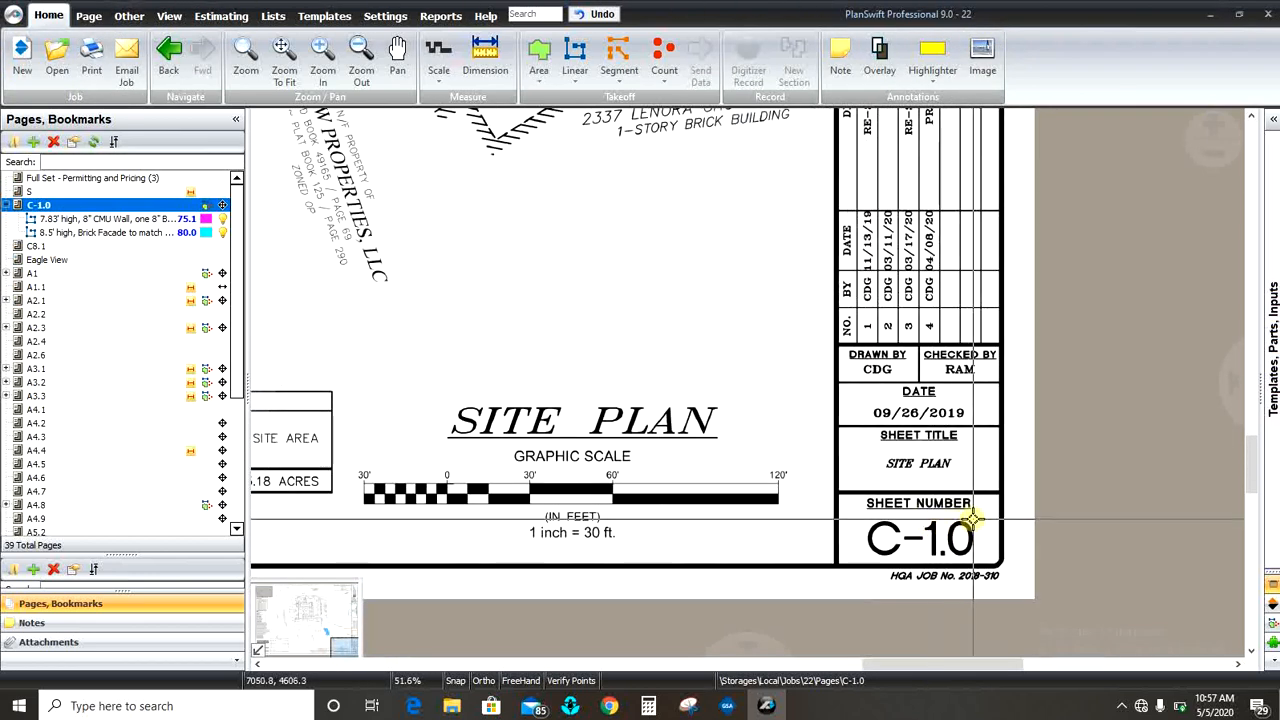
scroll(971, 519, "down", 2)
scroll(716, 488, "up", 2)
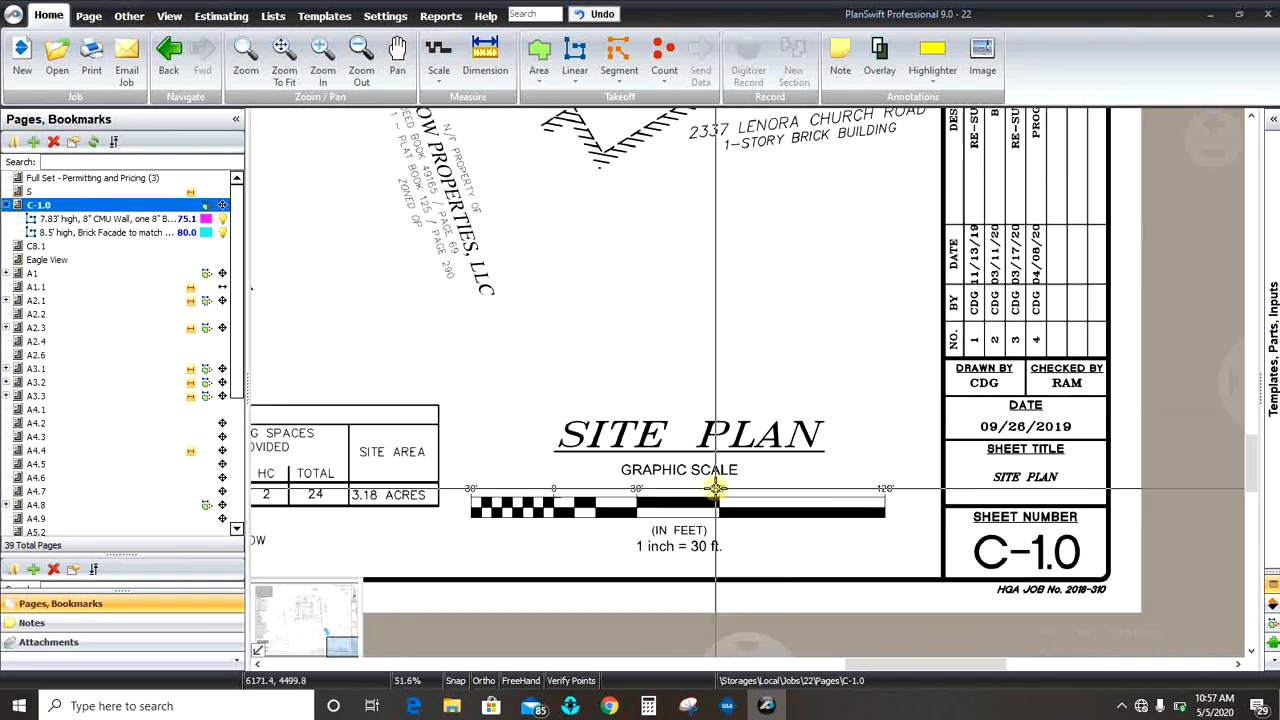
scroll(995, 533, "down", 2)
scroll(923, 531, "up", 3)
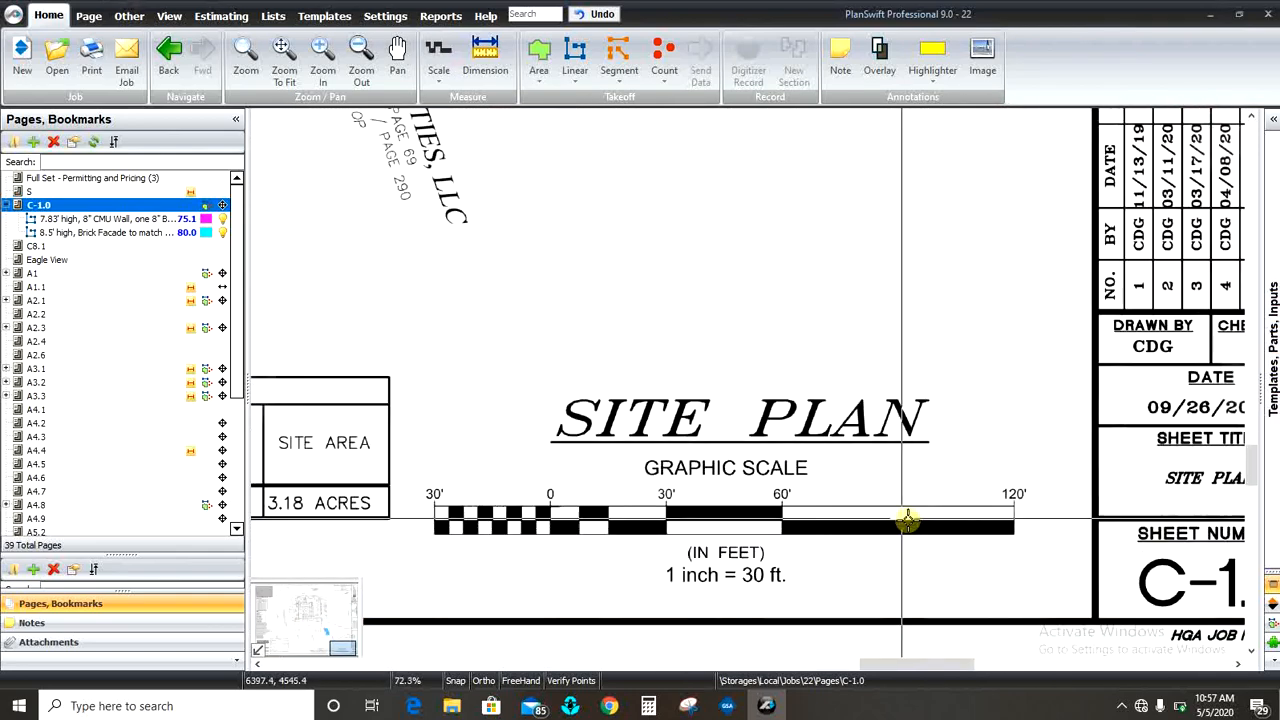
scroll(907, 519, "down", 2)
scroll(686, 526, "up", 3)
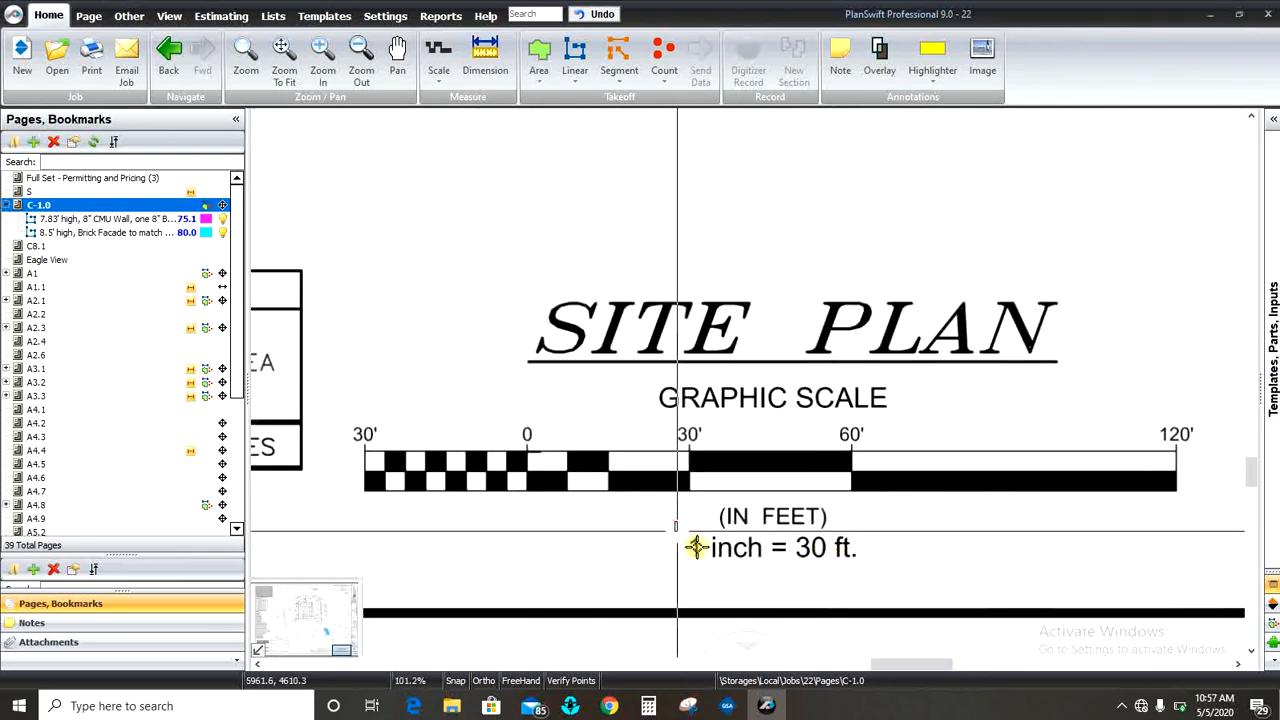
left_click_drag(696, 547, 886, 570)
scroll(901, 570, "down", 2)
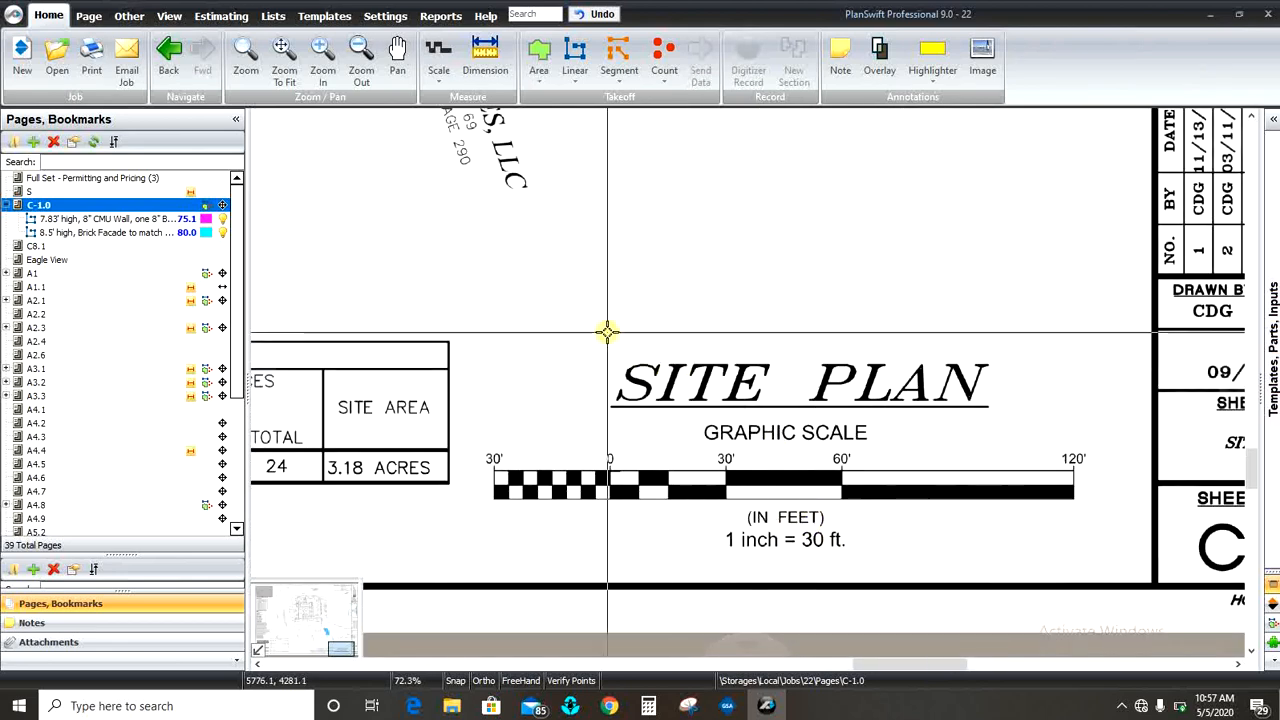
mouse_move(606, 332)
left_mouse_down()
mouse_move(614, 354)
mouse_move(907, 443)
mouse_move(1006, 440)
left_mouse_up()
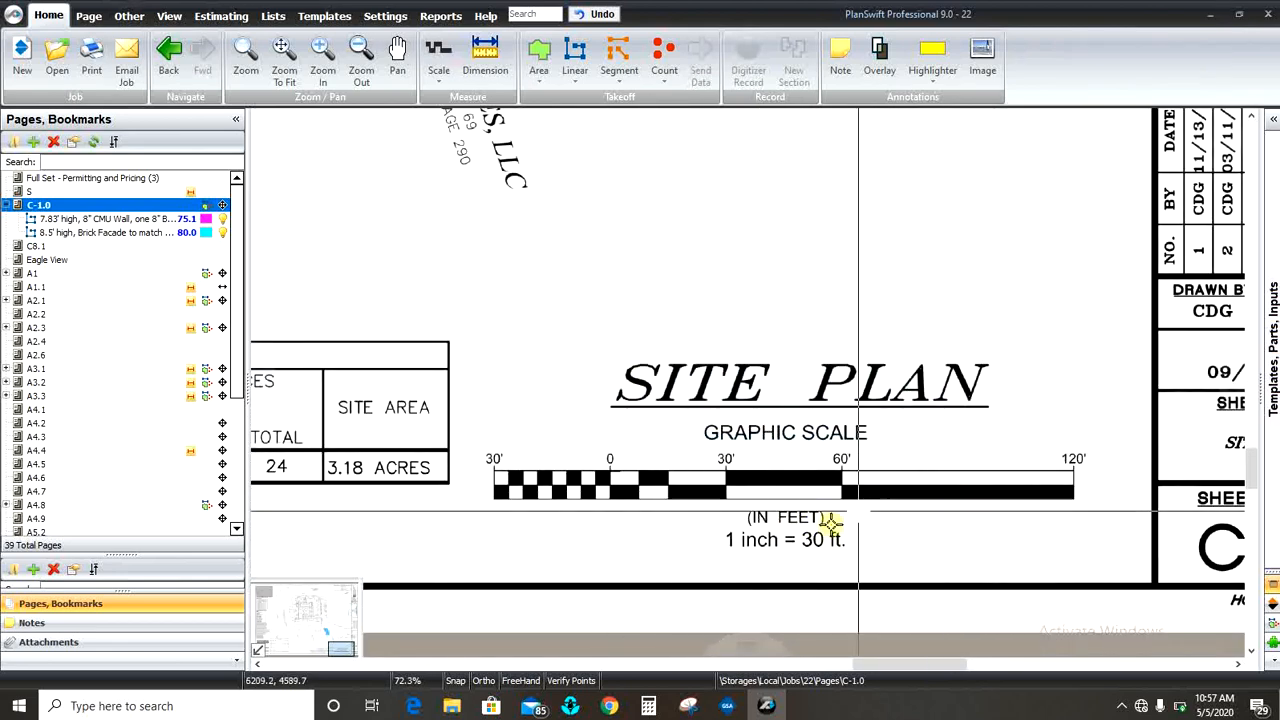
left_click_drag(719, 527, 896, 551)
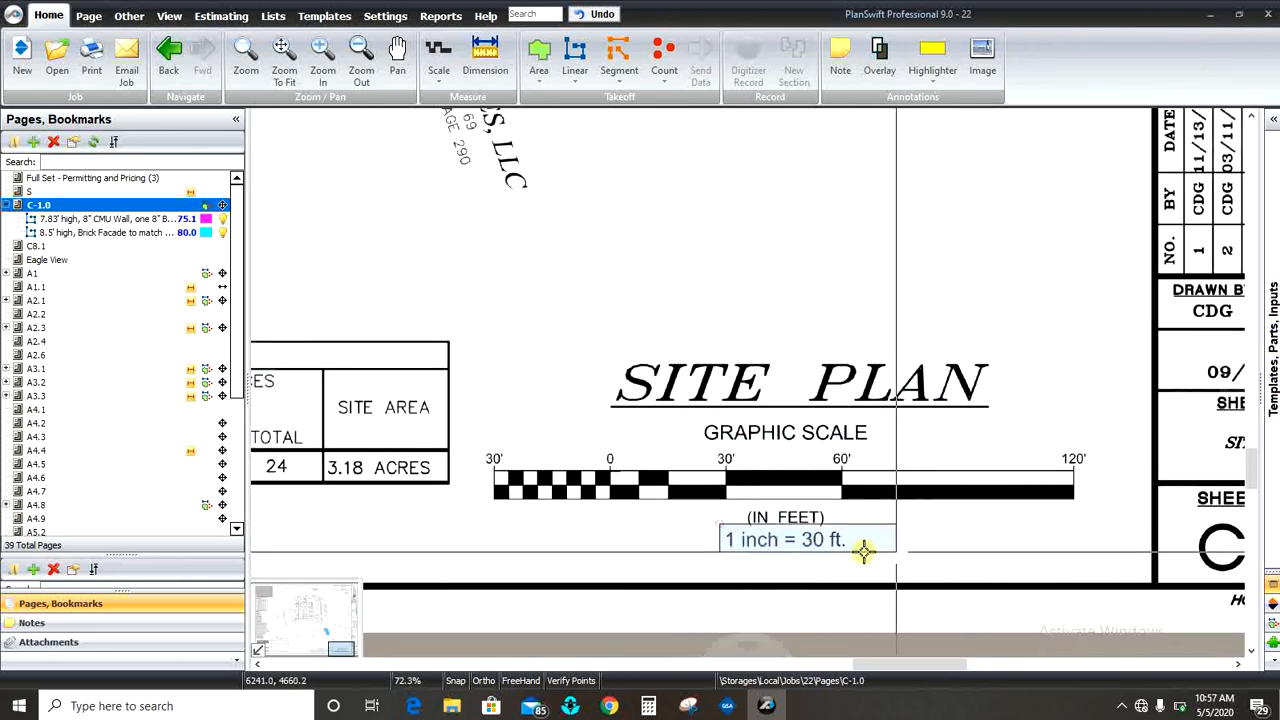
Set the scale of page C-1.0 to 1" = 30' 0" and agree to the auto scale disclaimer.
left_click(437, 75)
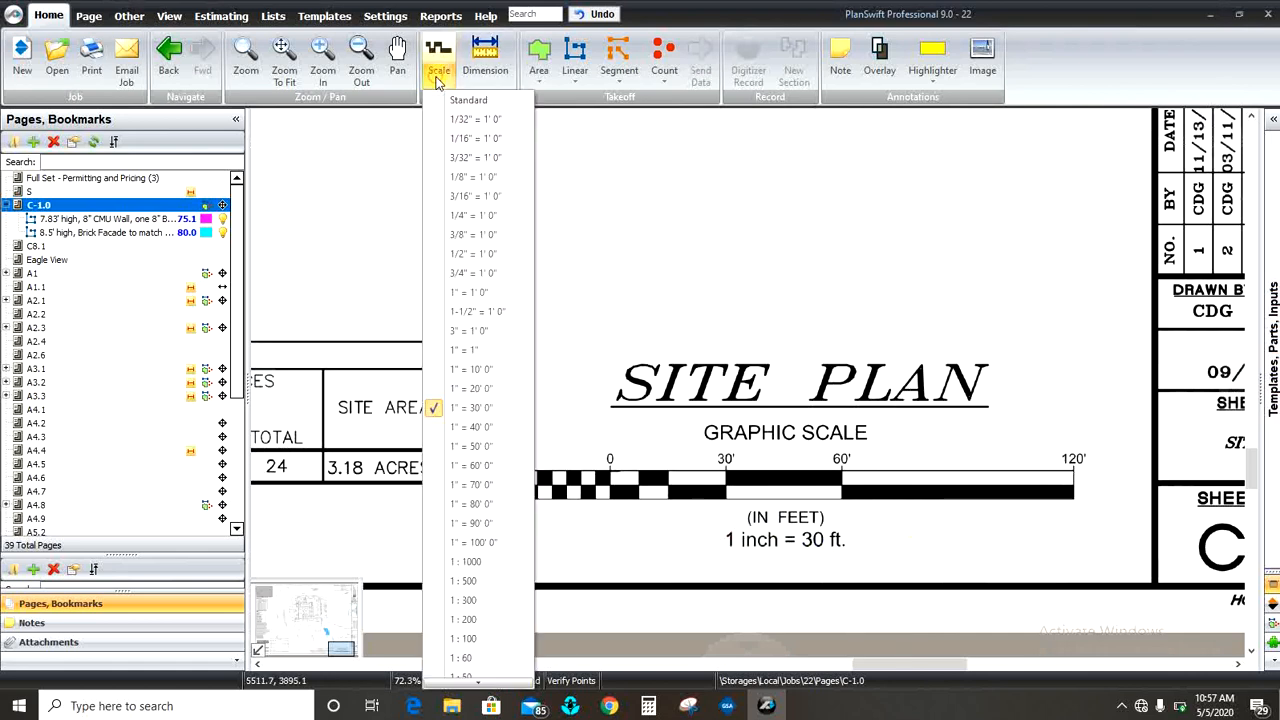
left_click(463, 410)
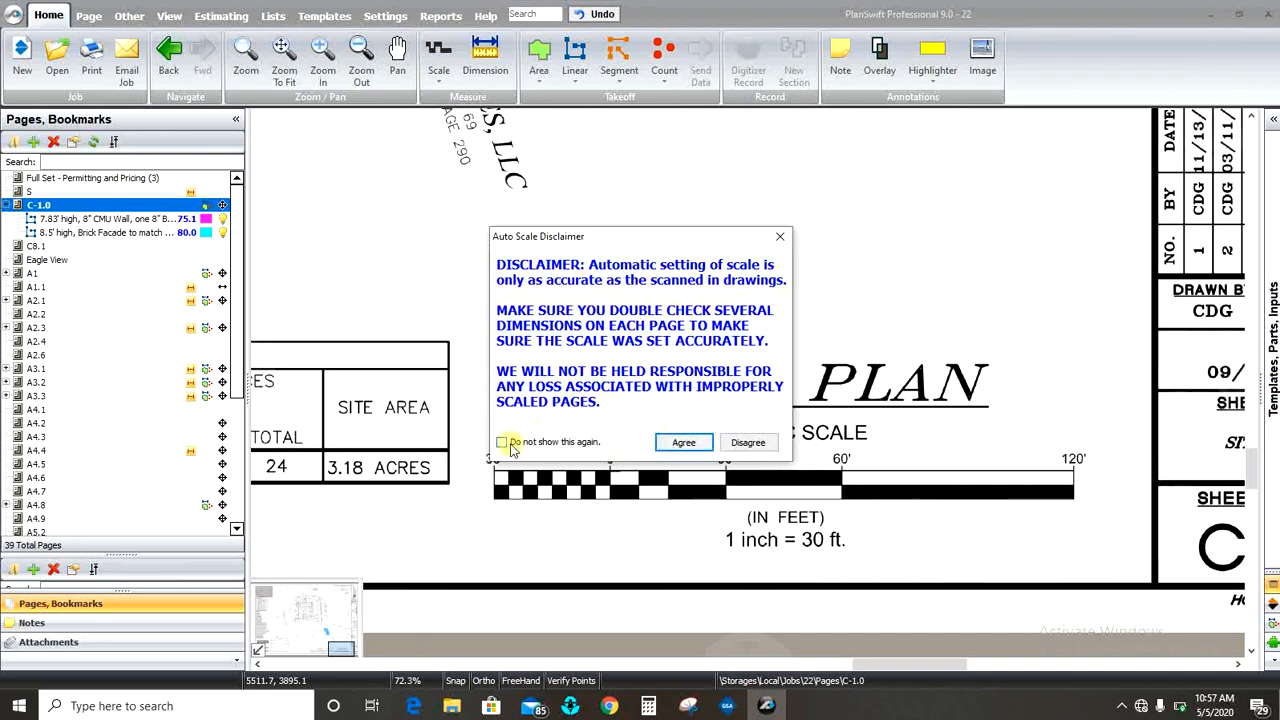
left_click(684, 443)
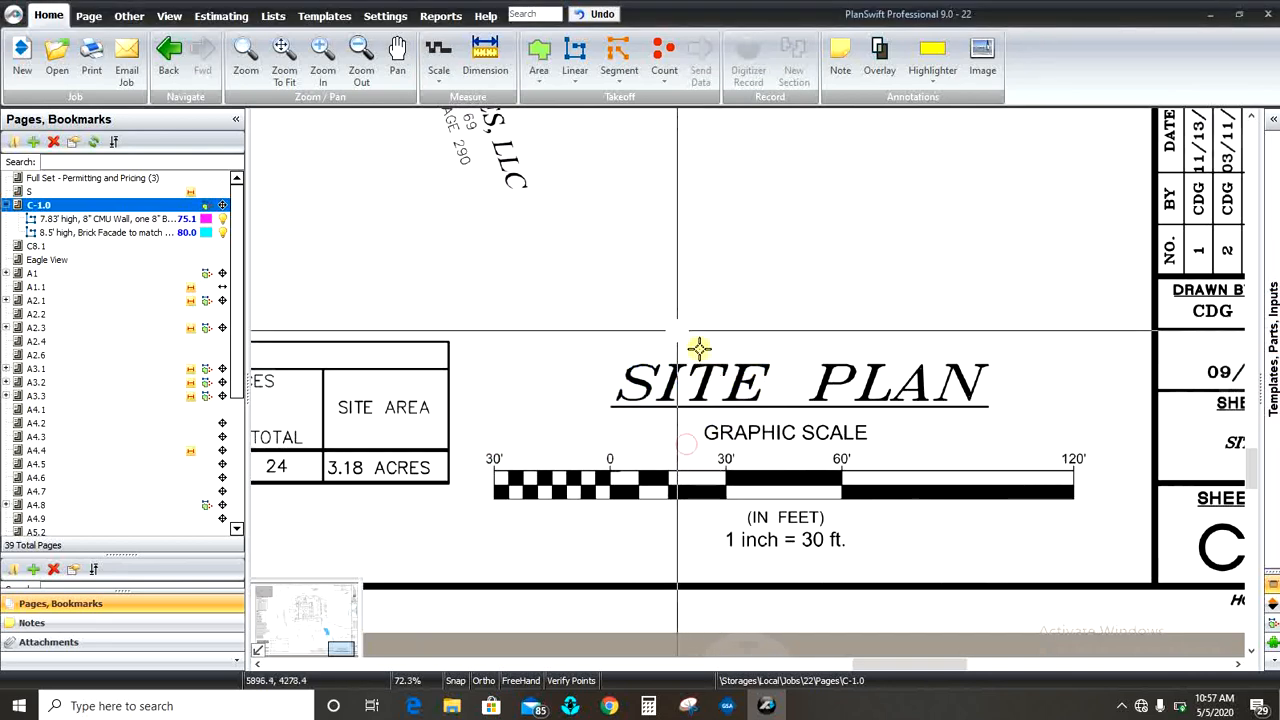
Draw a trial horizontal dimension above the SITE PLAN title and delete it.
scroll(780, 487, "up", 3)
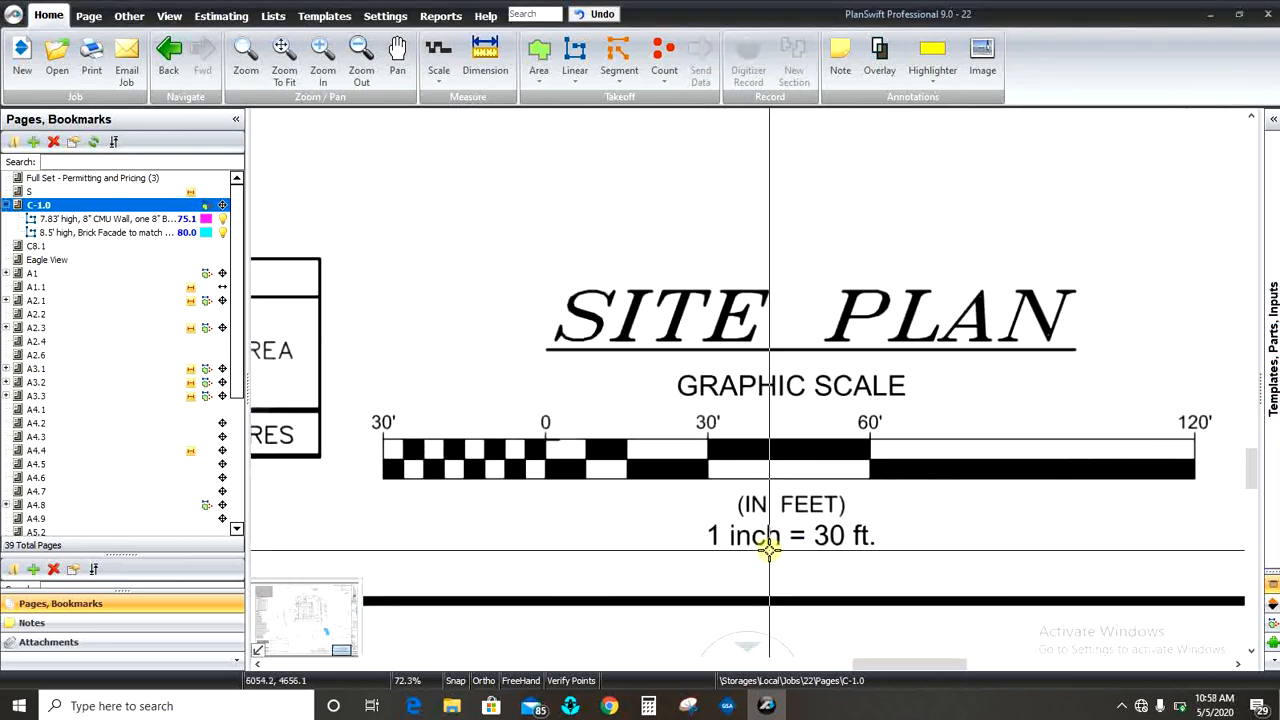
scroll(777, 484, "down", 3)
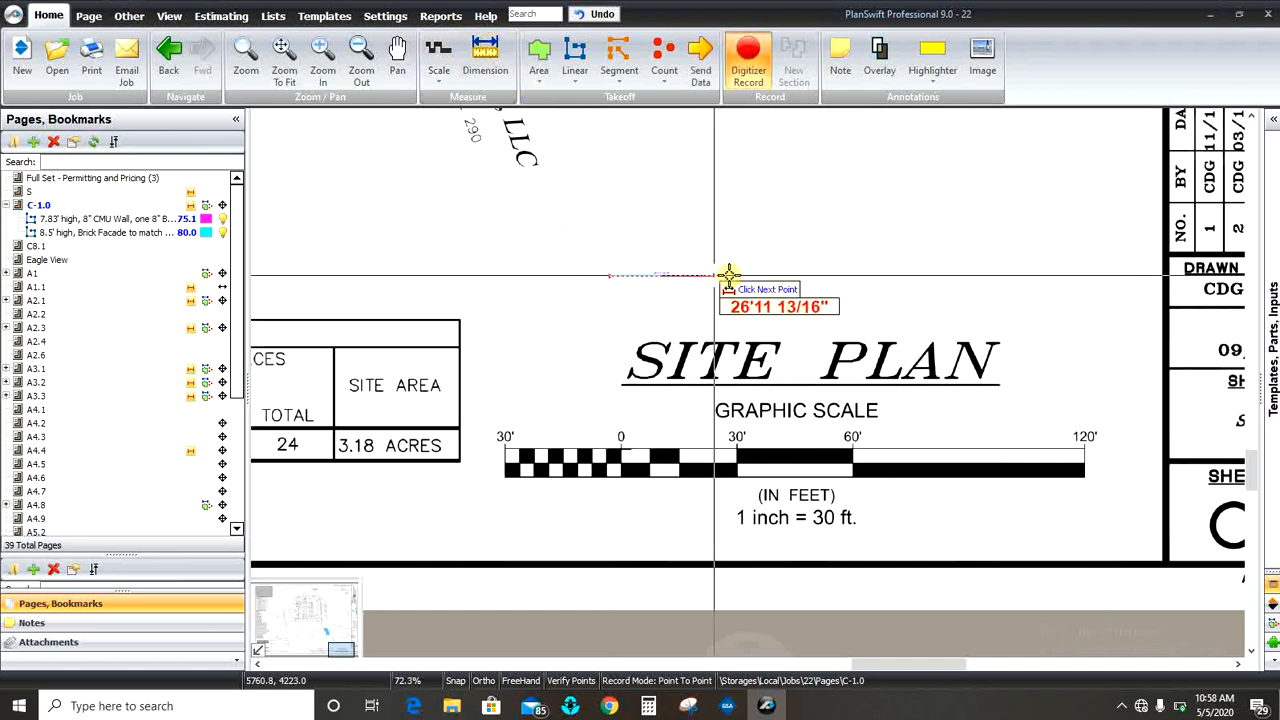
left_click(769, 275)
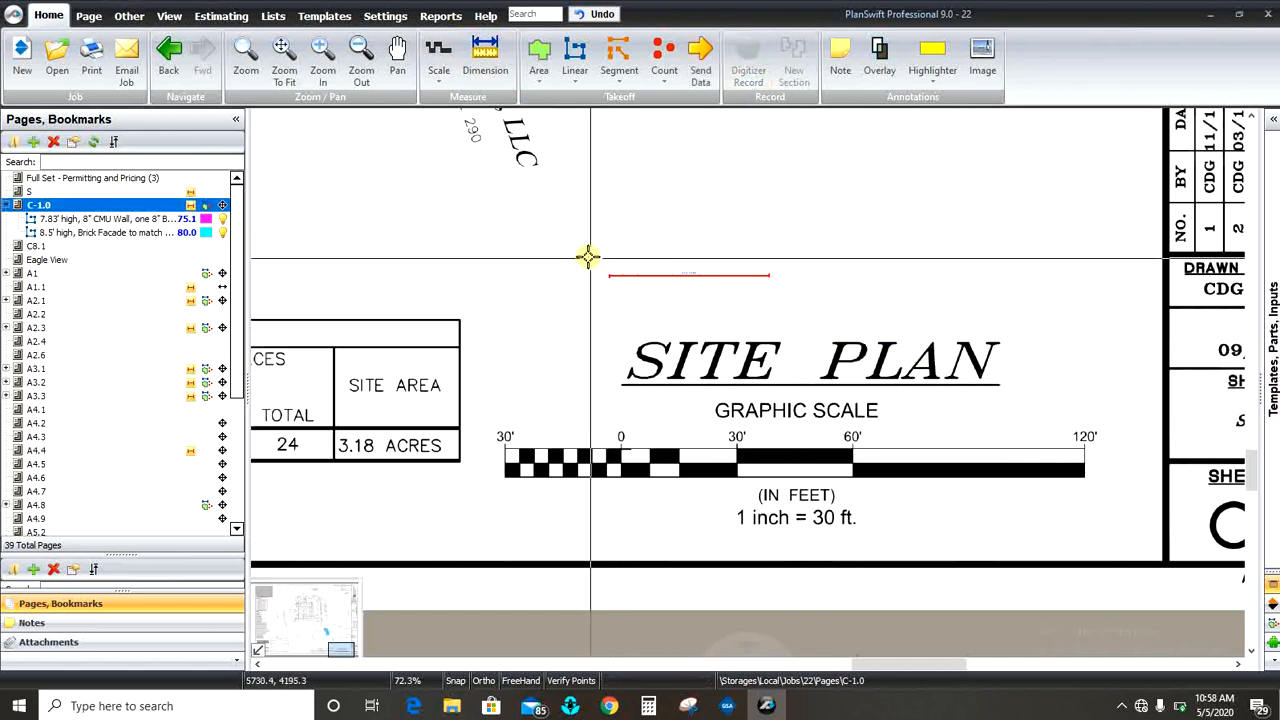
left_click_drag(586, 257, 820, 330)
key("Delete")
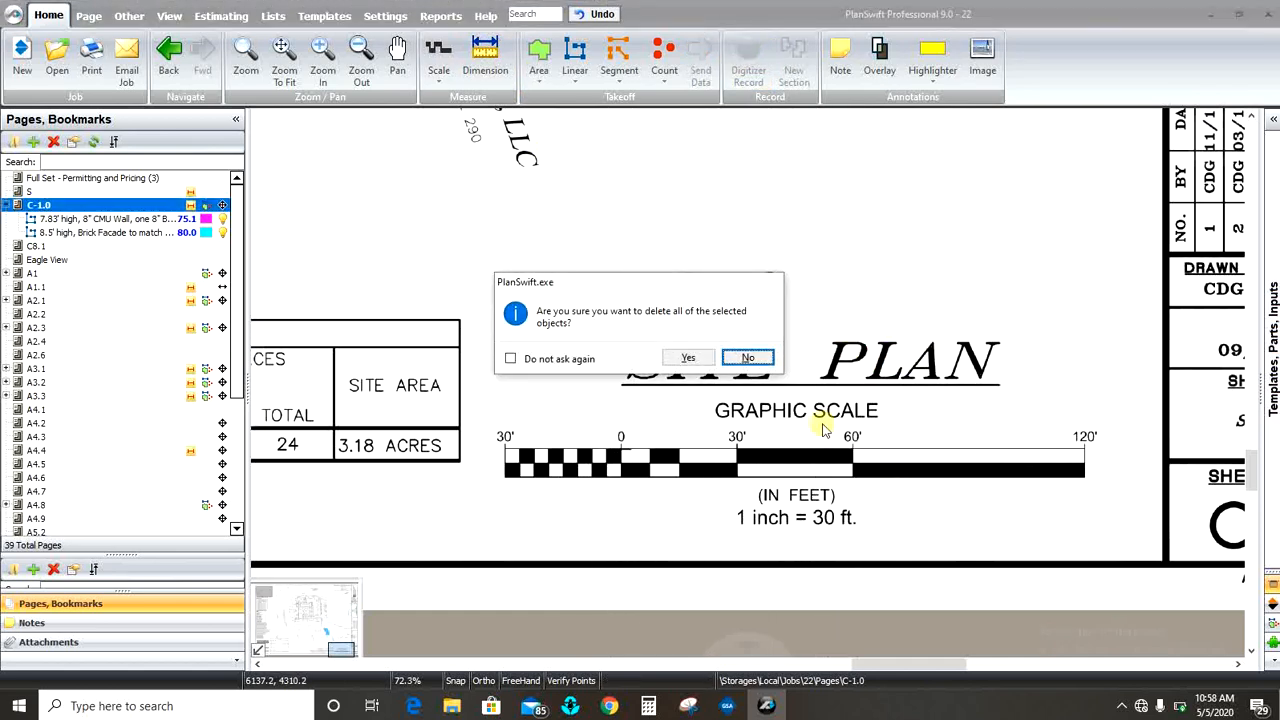
left_click(688, 363)
Compare the 1" = 30' 0" scale preset with the graphic scale bar and written scale note on the site plan.
scroll(974, 437, "down", 2)
scroll(876, 440, "up", 2)
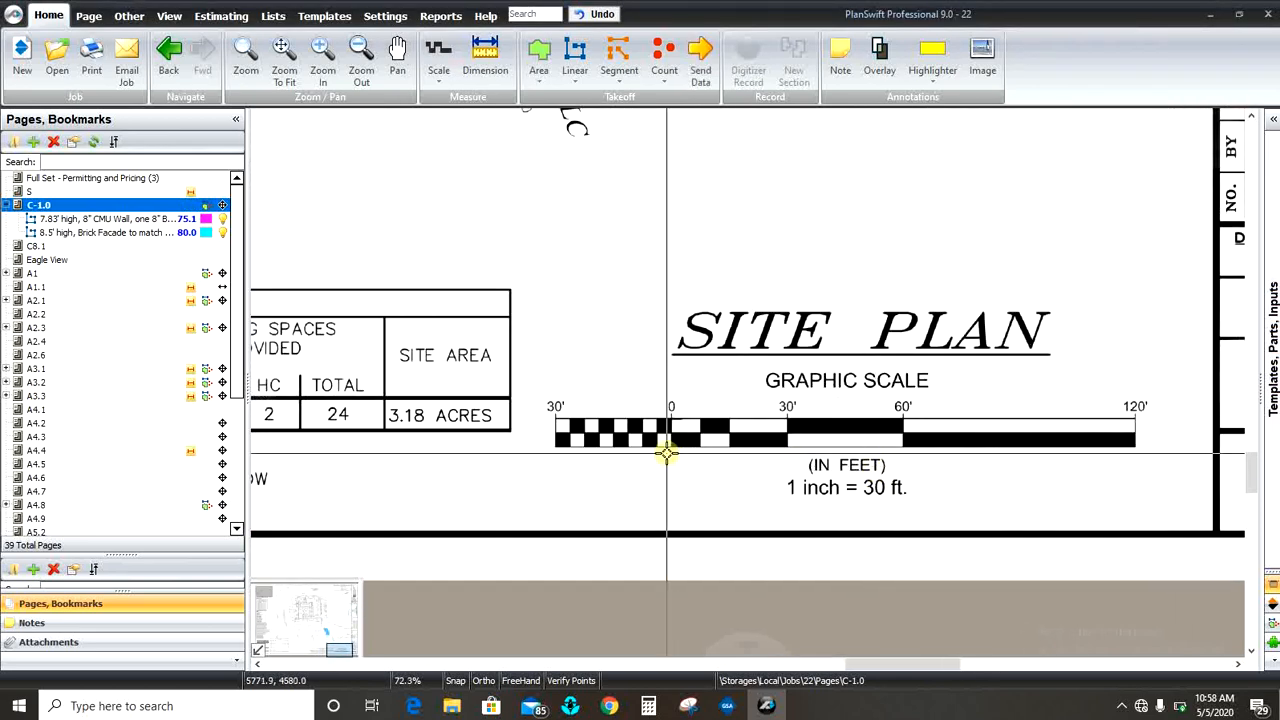
scroll(666, 453, "down", 1)
scroll(846, 483, "up", 1)
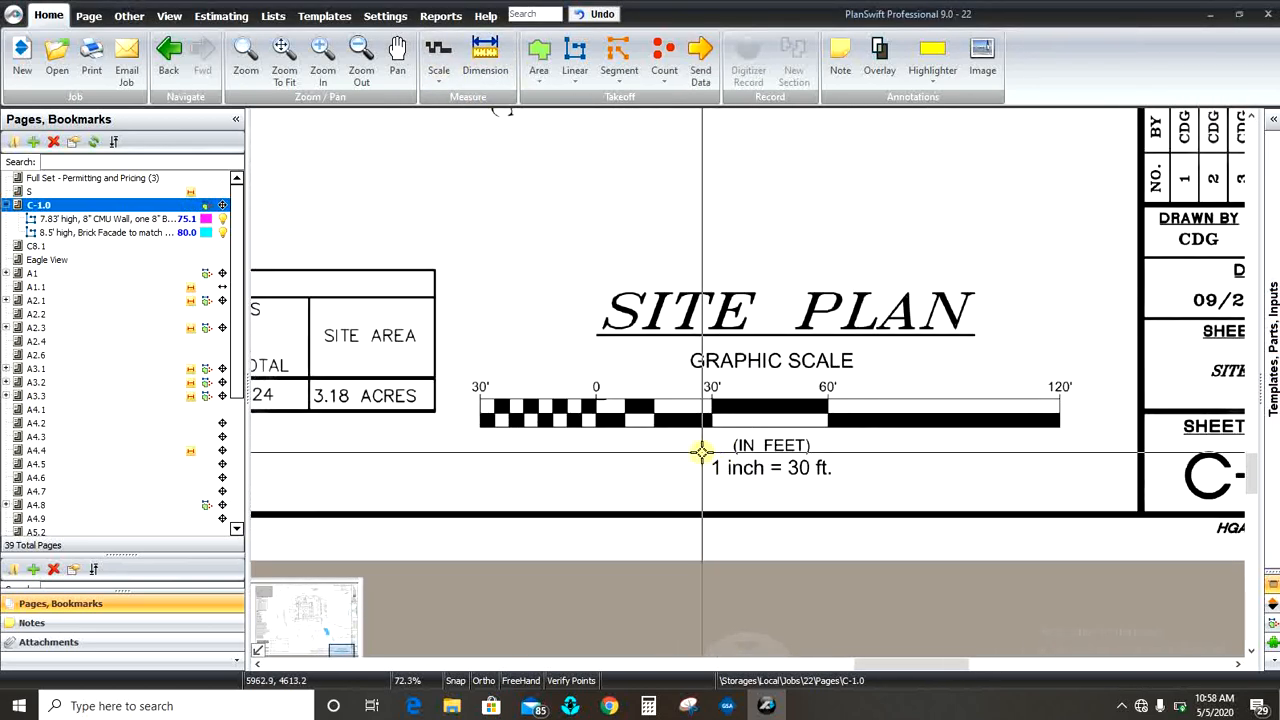
left_click(440, 80)
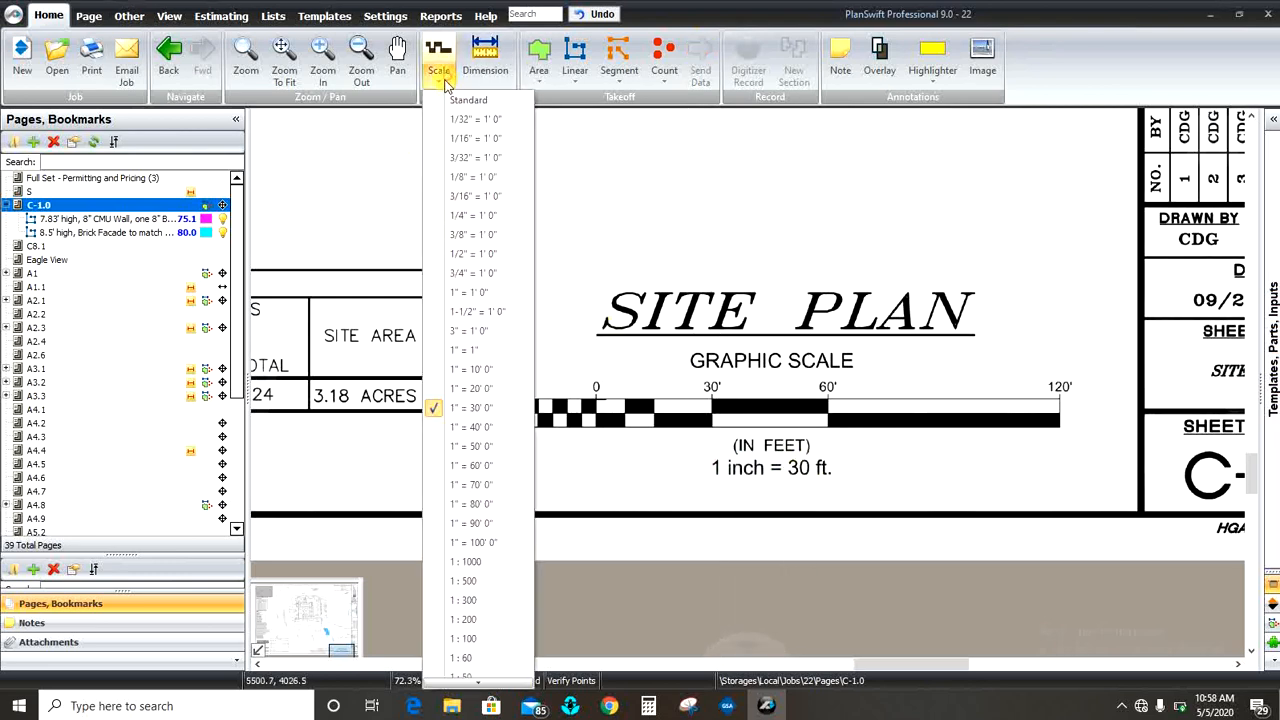
left_click(478, 400)
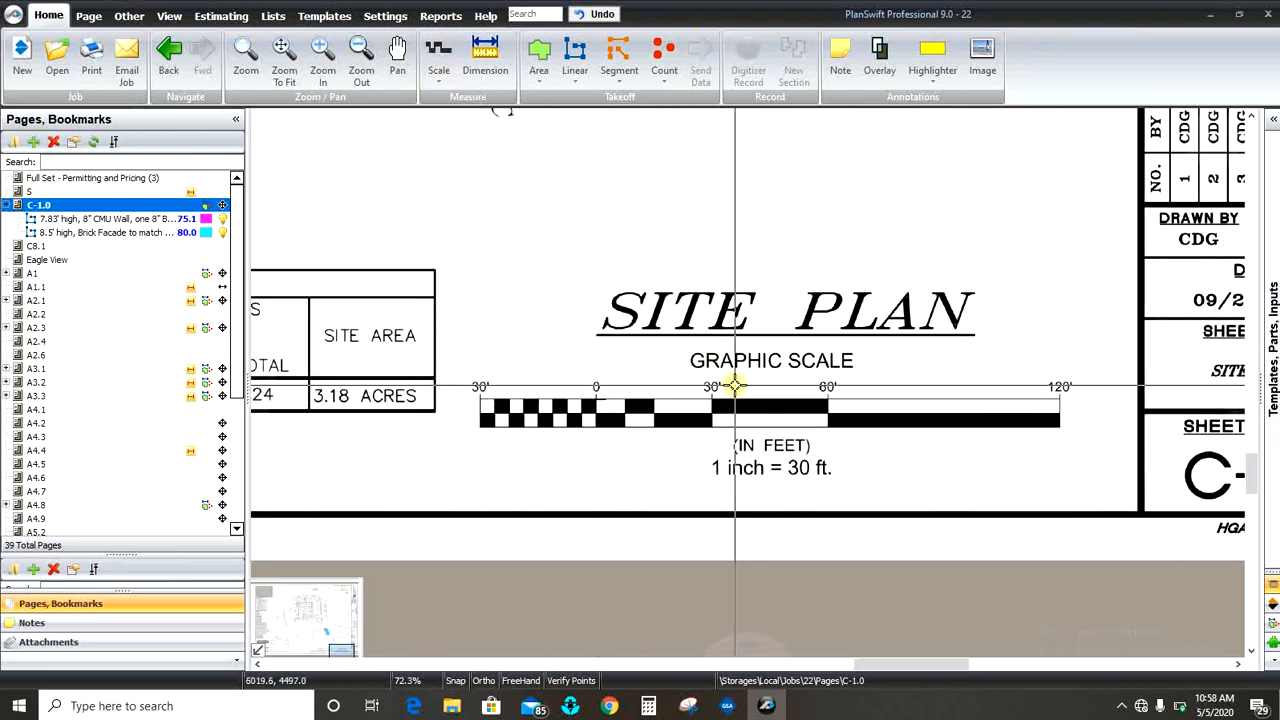
left_click(462, 372)
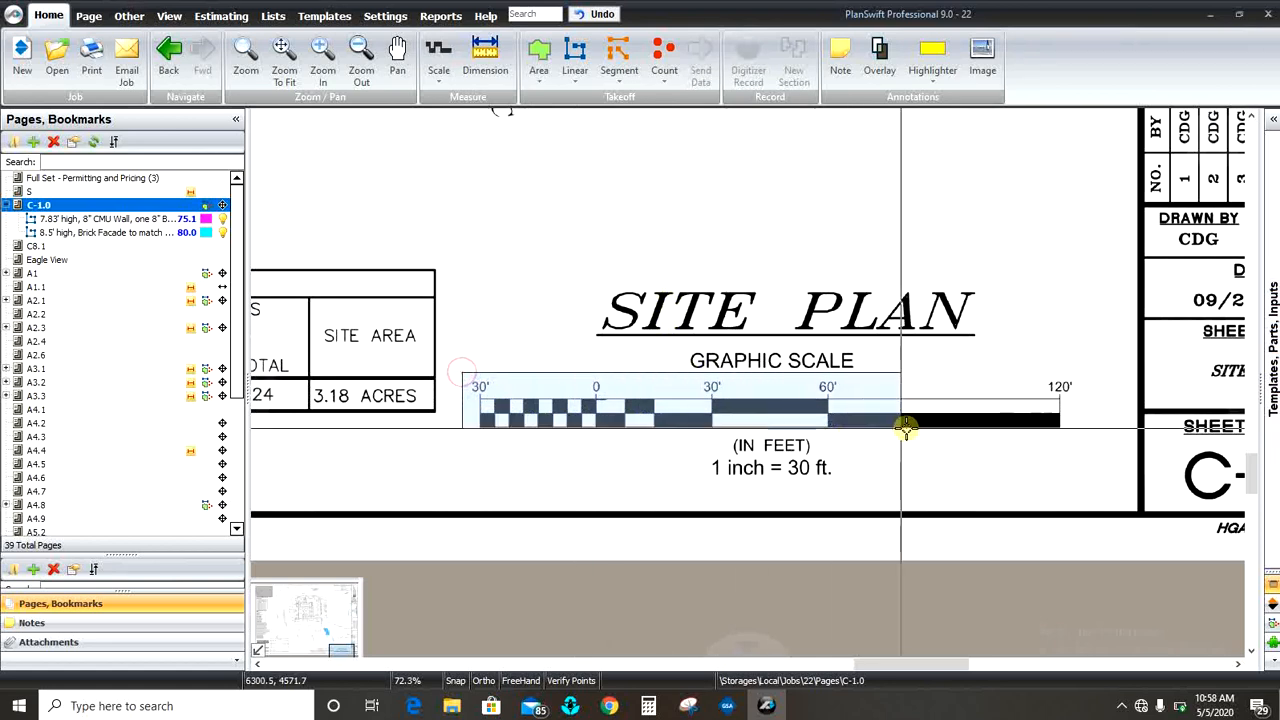
left_click(1087, 431)
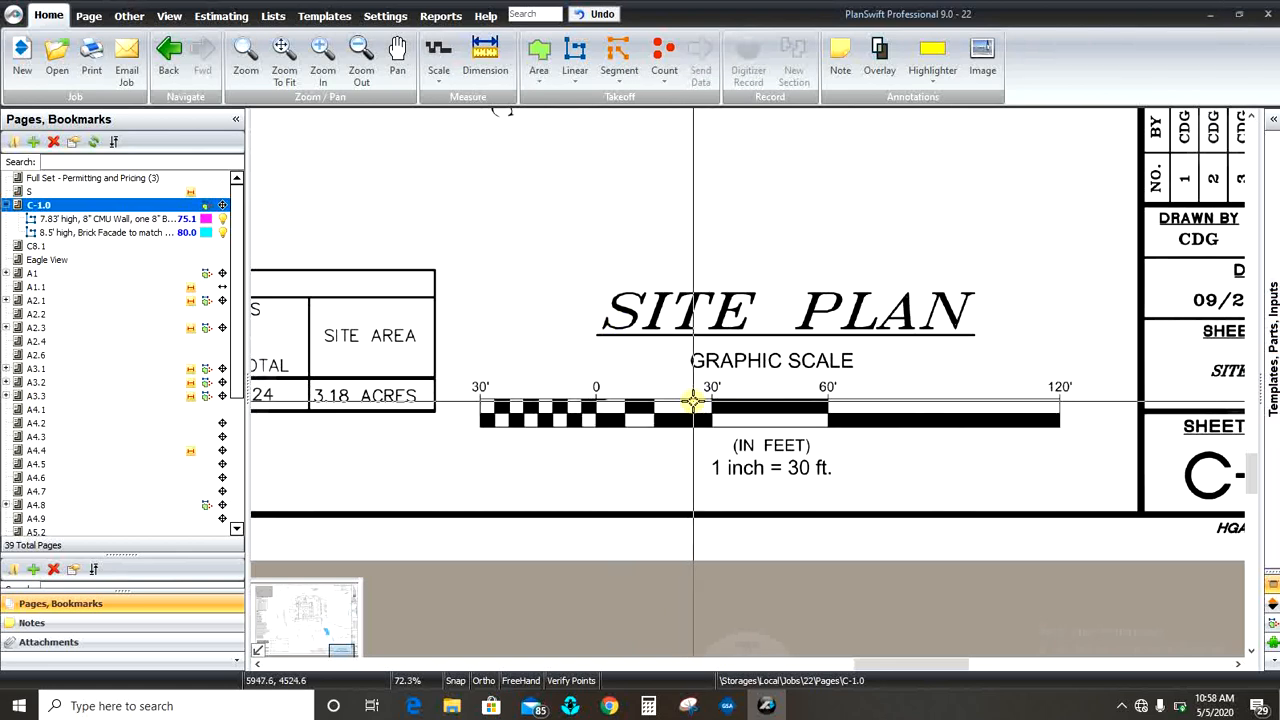
left_click(705, 456)
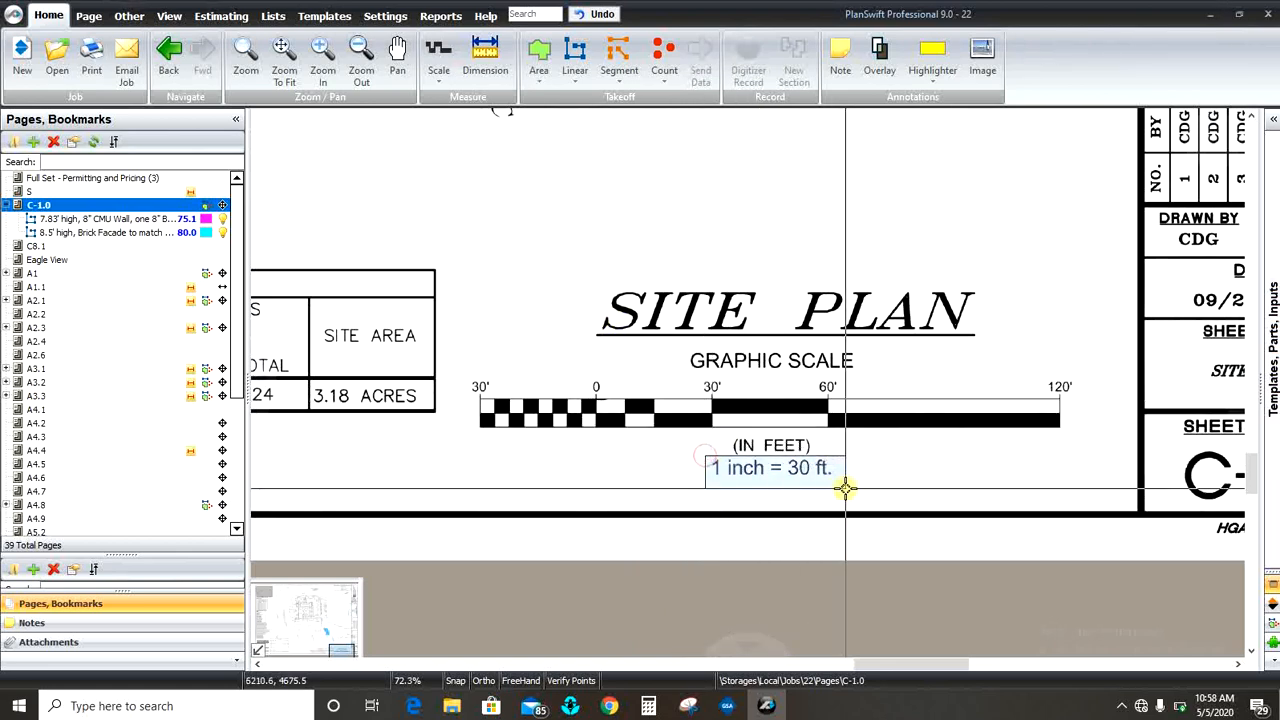
Turn on Ortho and dimension the graphic scale bar under the SITE PLAN title from the 0 mark to the 30' mark.
scroll(799, 477, "up", 1)
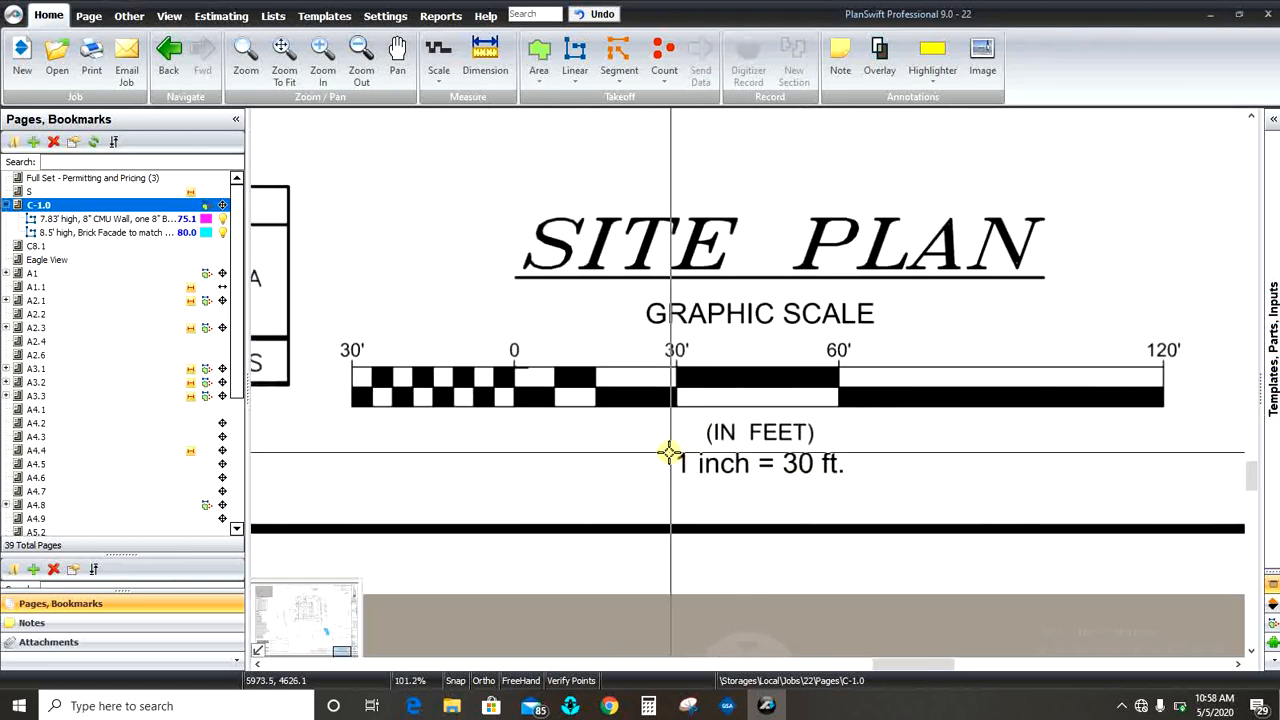
scroll(669, 453, "down", 3)
scroll(881, 594, "up", 2)
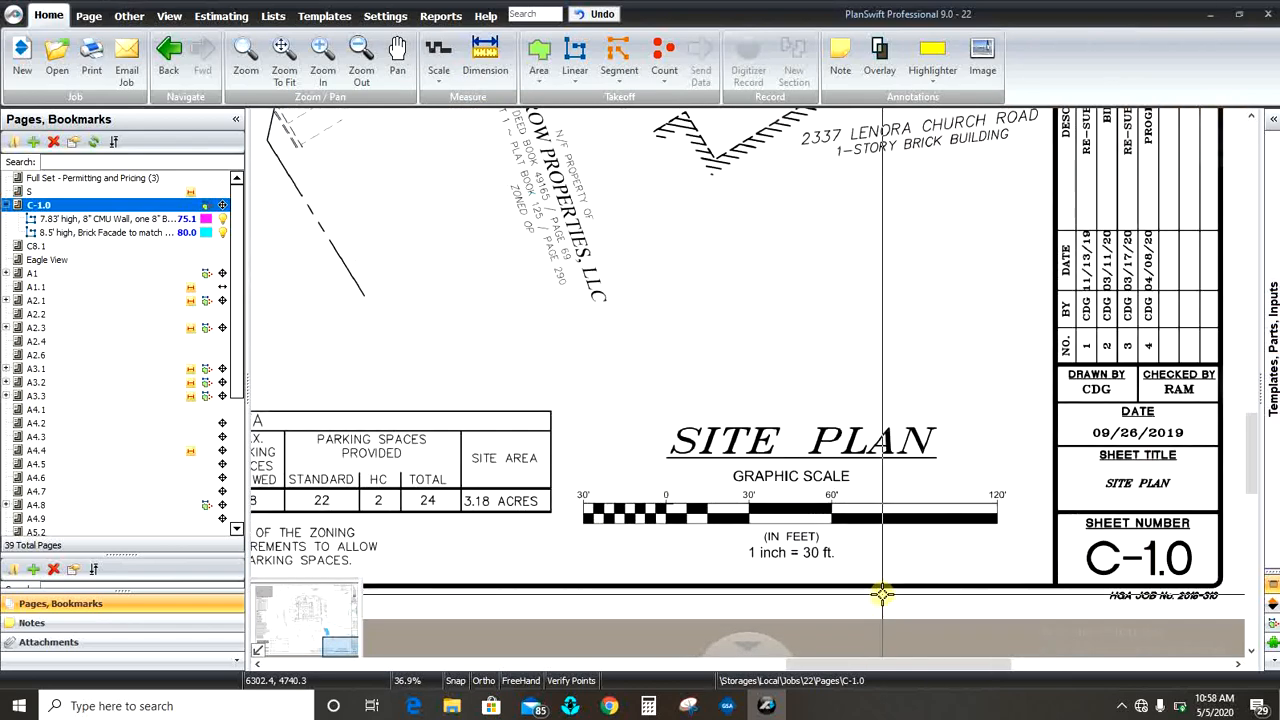
scroll(881, 594, "up", 3)
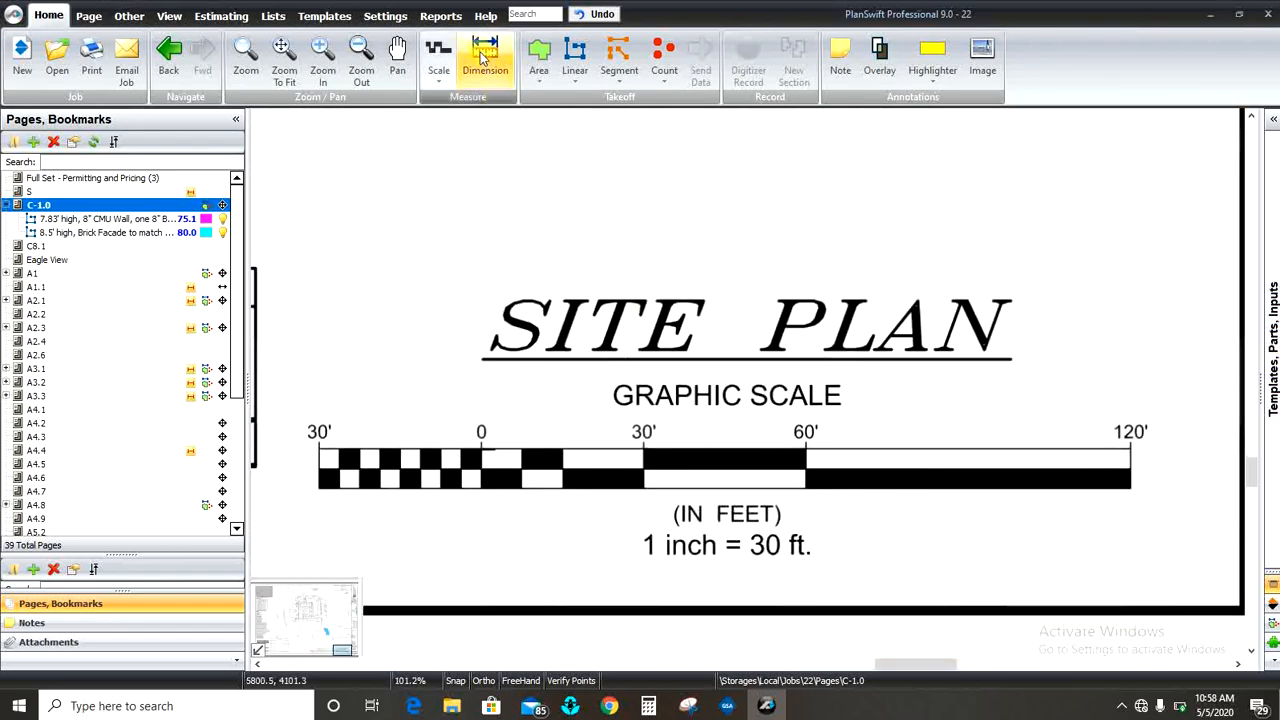
scroll(594, 474, "up", 2)
scroll(429, 423, "down", 2)
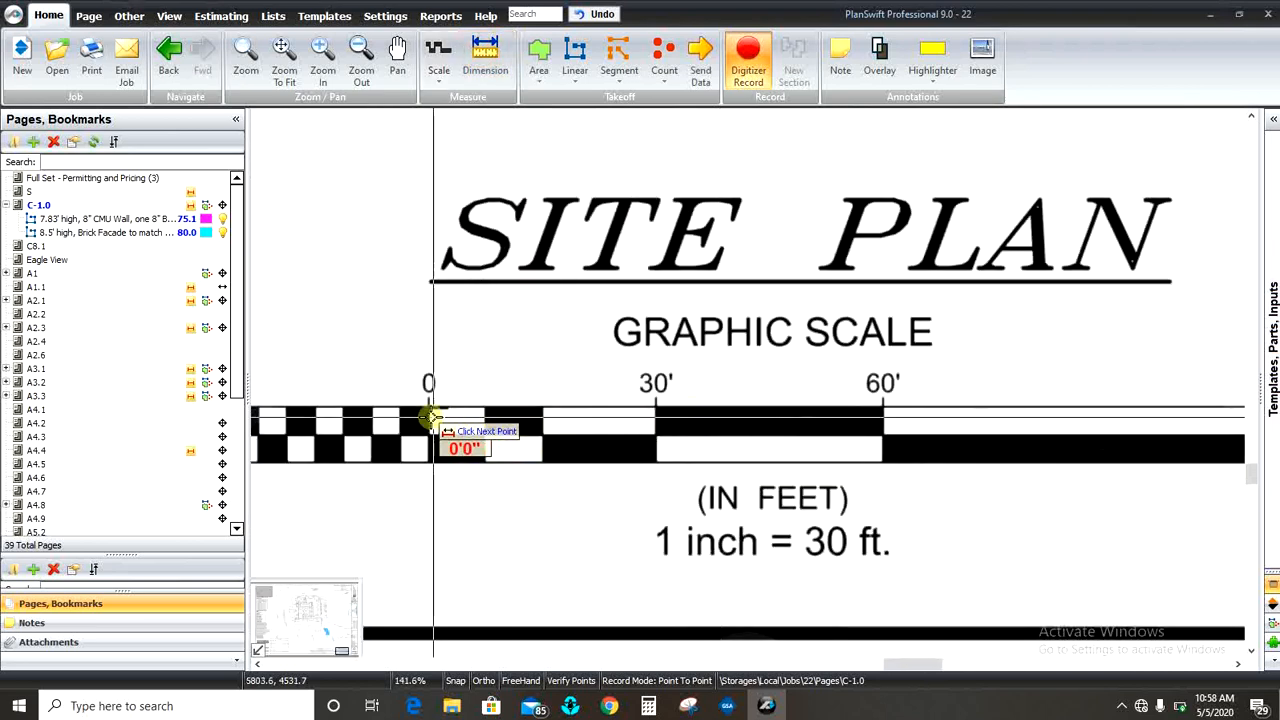
scroll(432, 408, "up", 3)
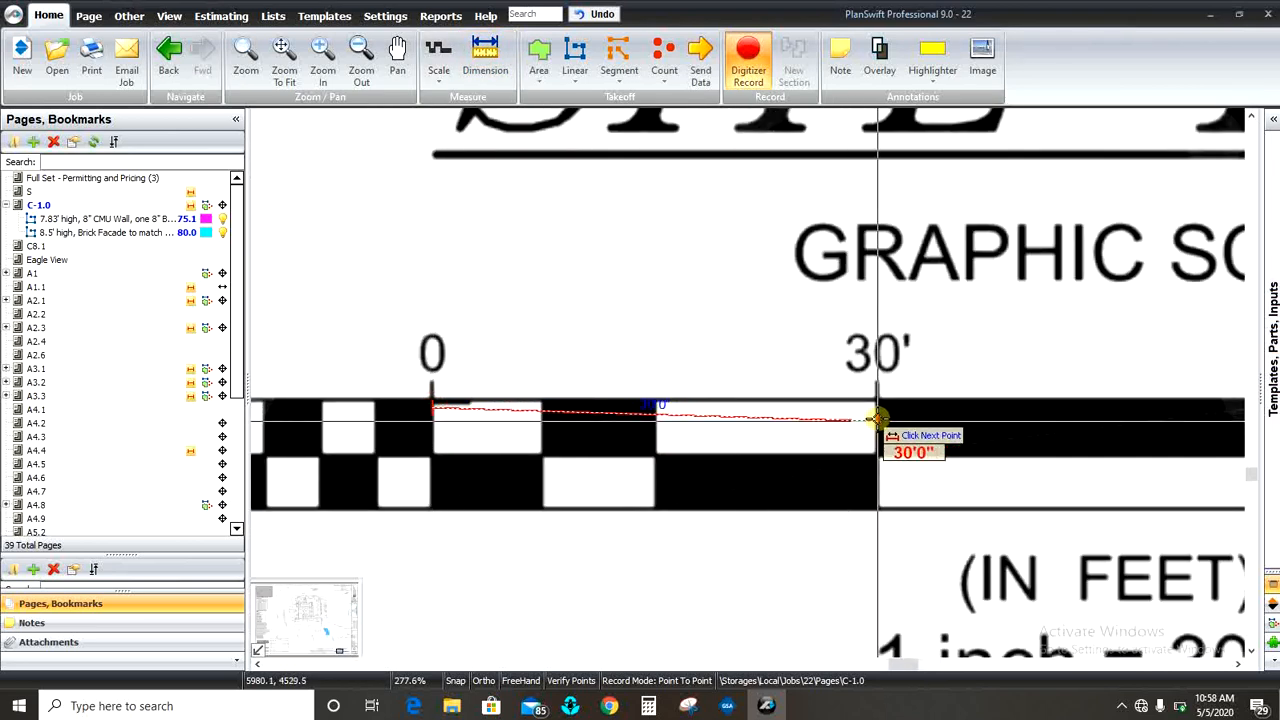
left_click(483, 681)
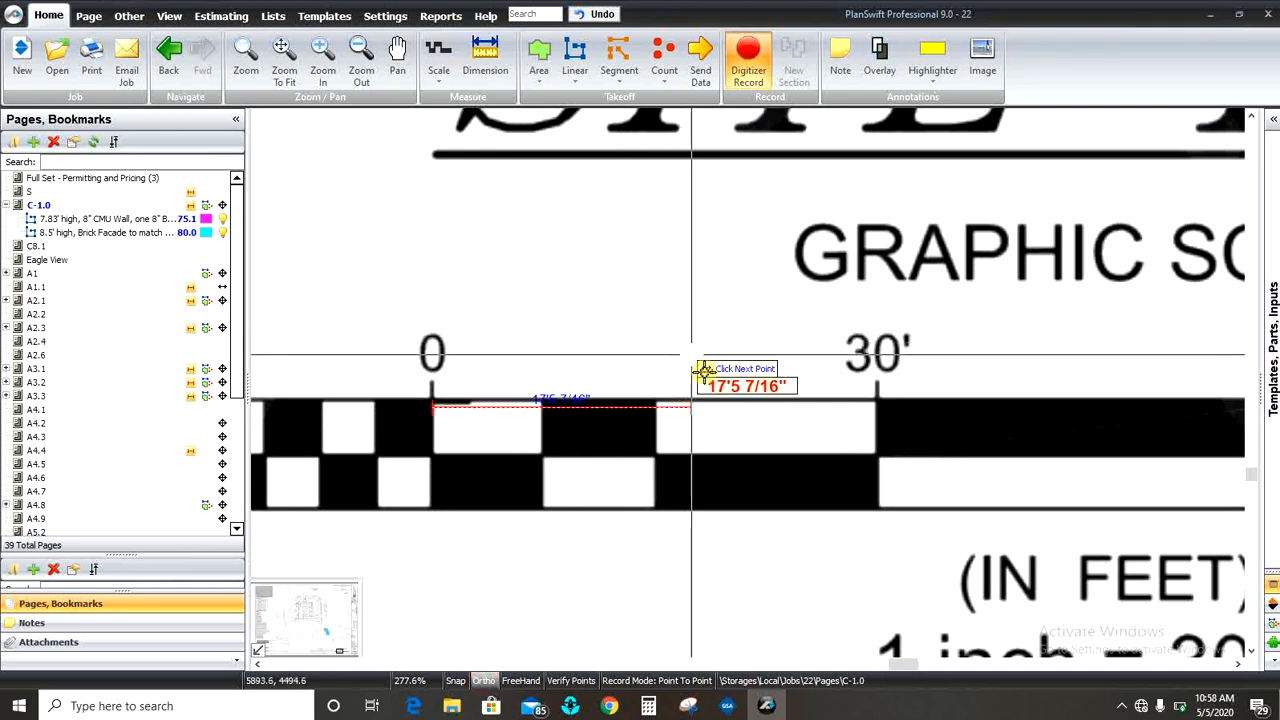
left_click(497, 681)
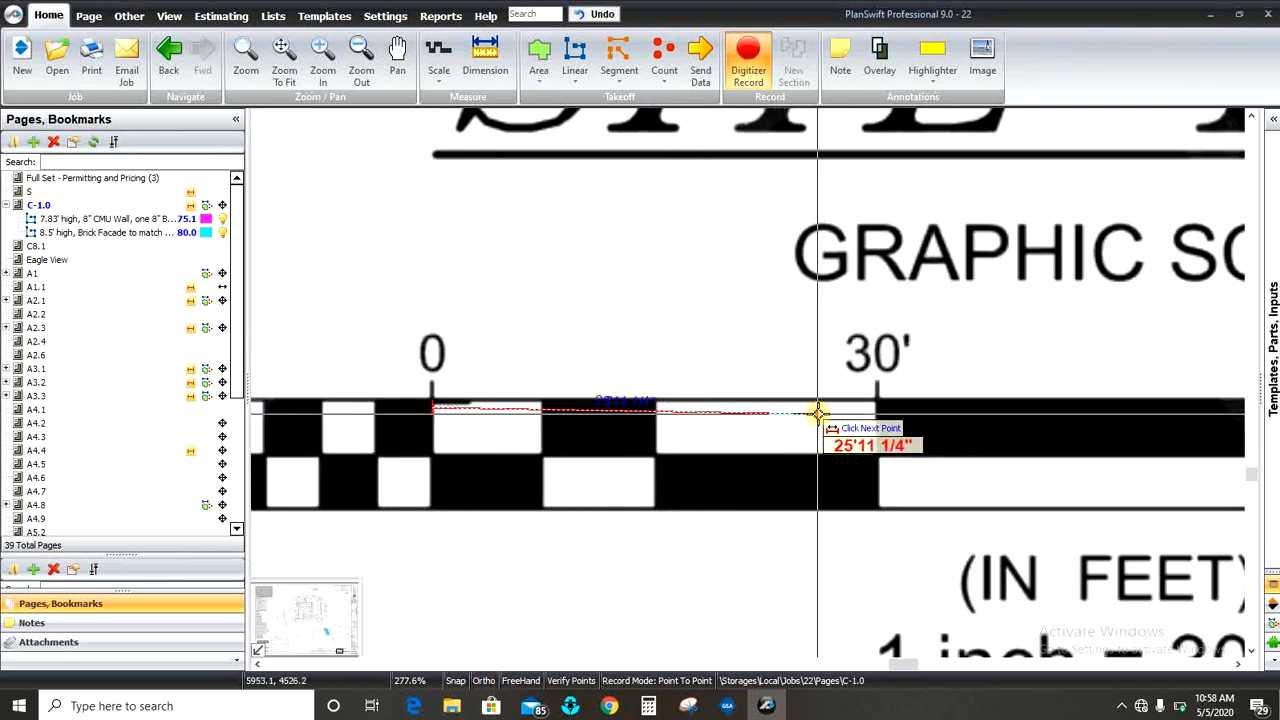
left_click(481, 681)
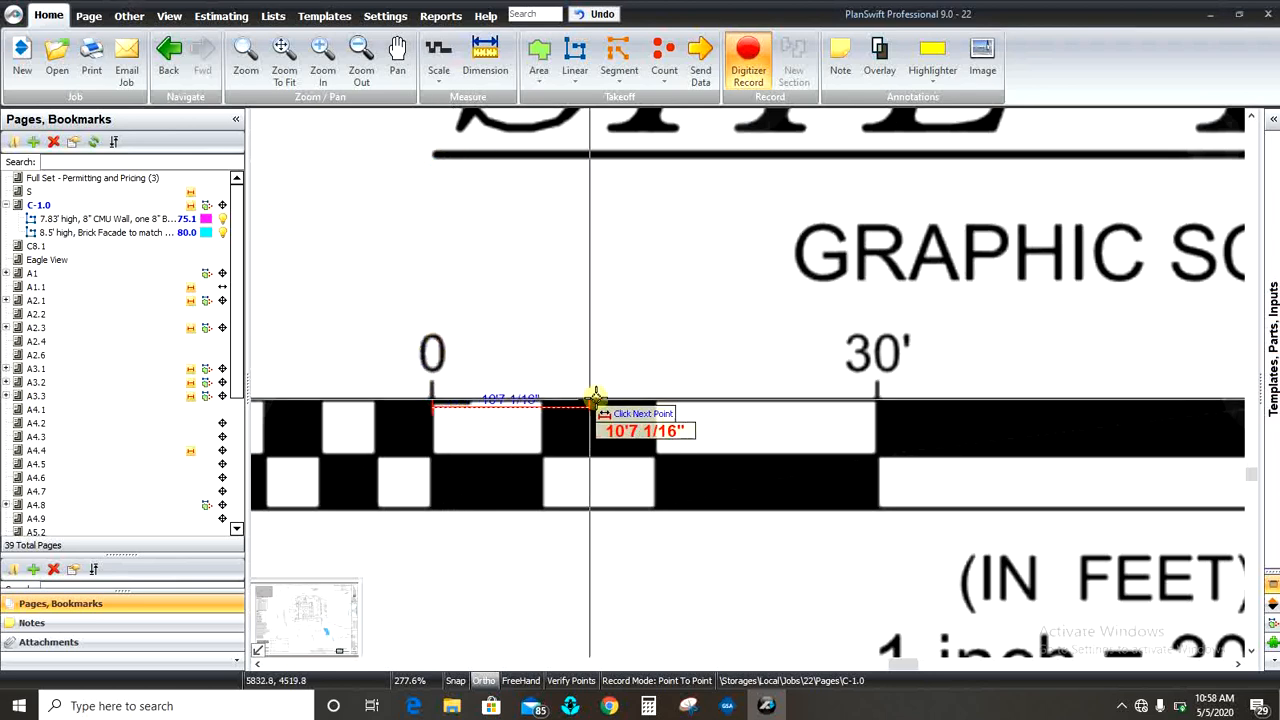
left_click(877, 409)
scroll(731, 426, "up", 5)
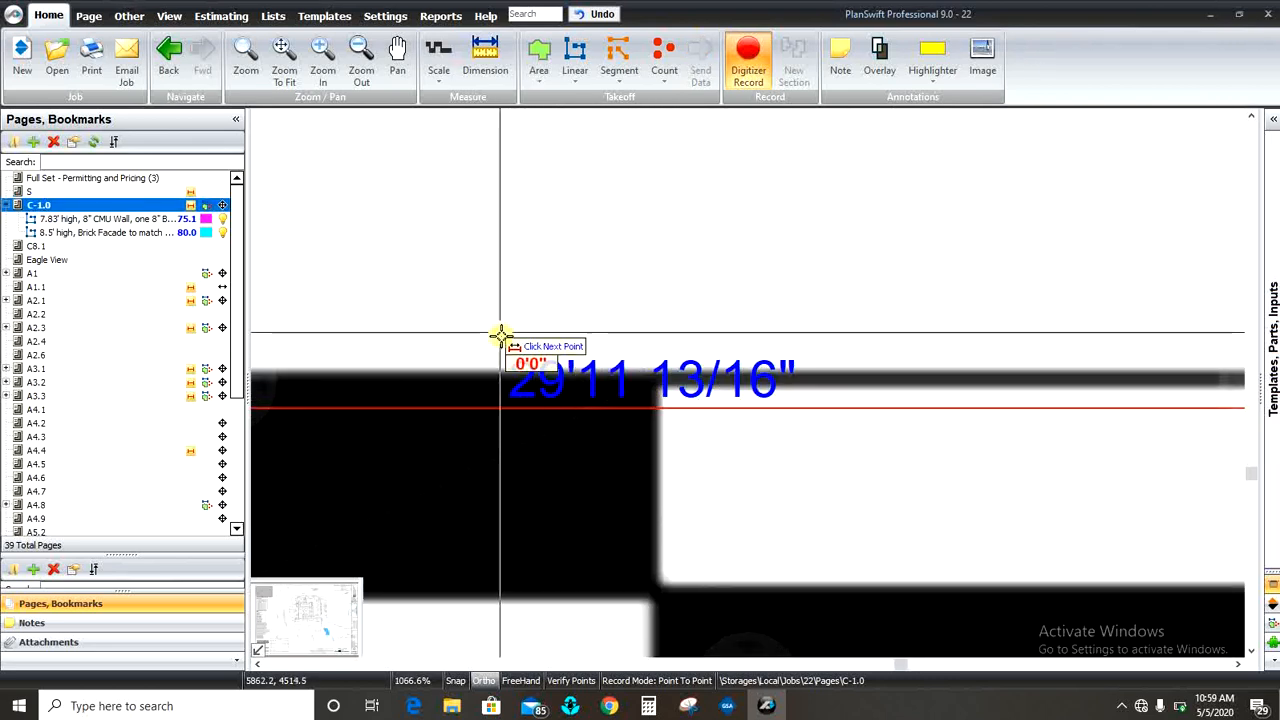
scroll(501, 333, "down", 3)
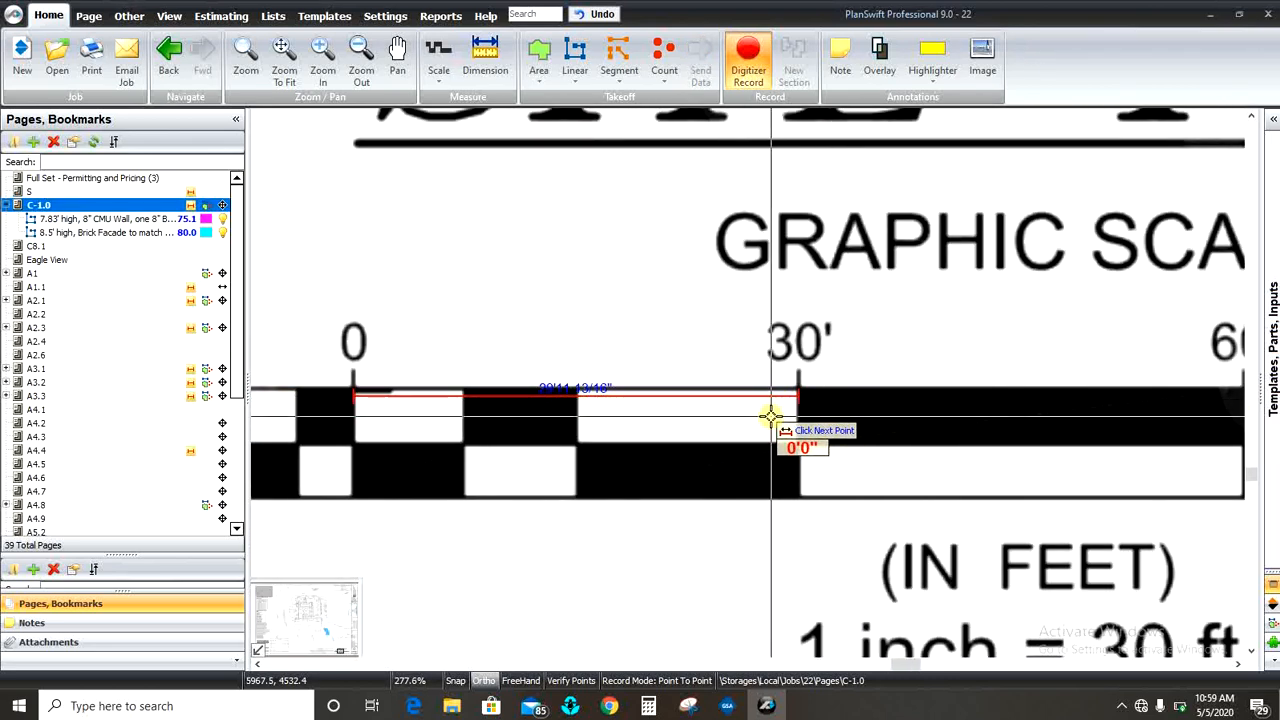
key("Escape")
Delete the check dimension drawn on the graphic scale bar.
scroll(782, 462, "down", 3)
scroll(698, 447, "up", 3)
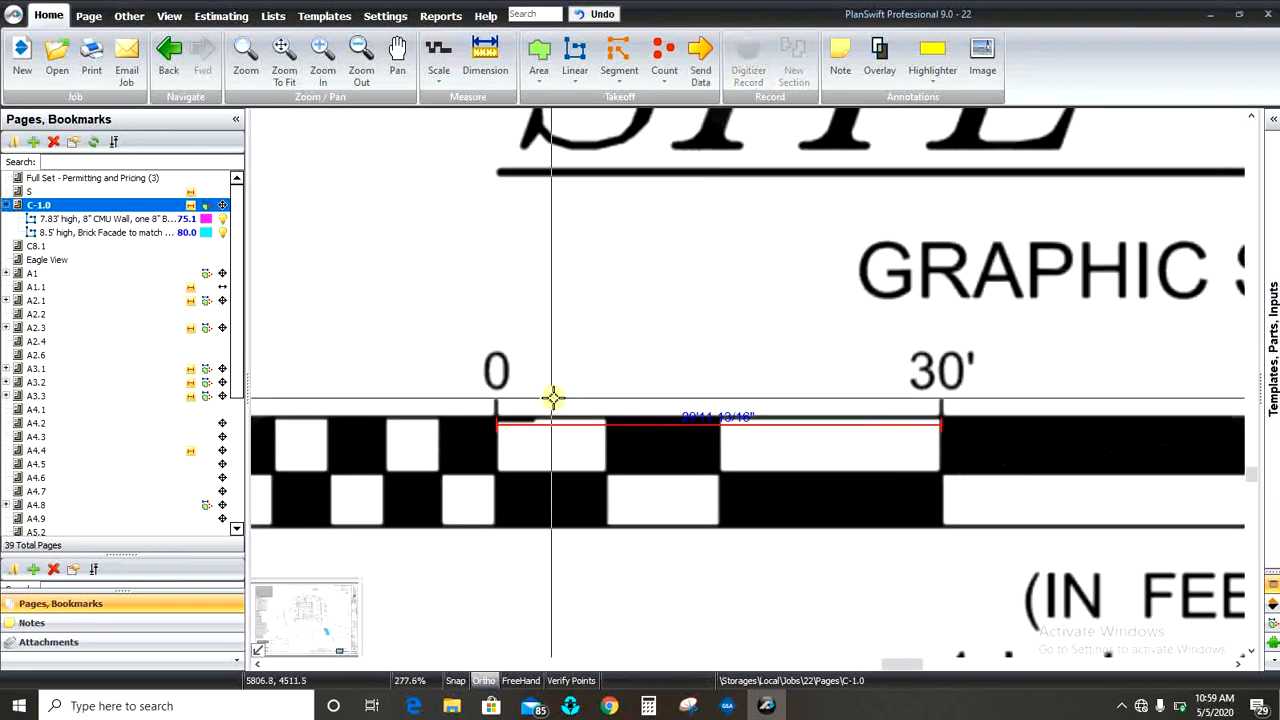
left_click_drag(448, 381, 877, 505)
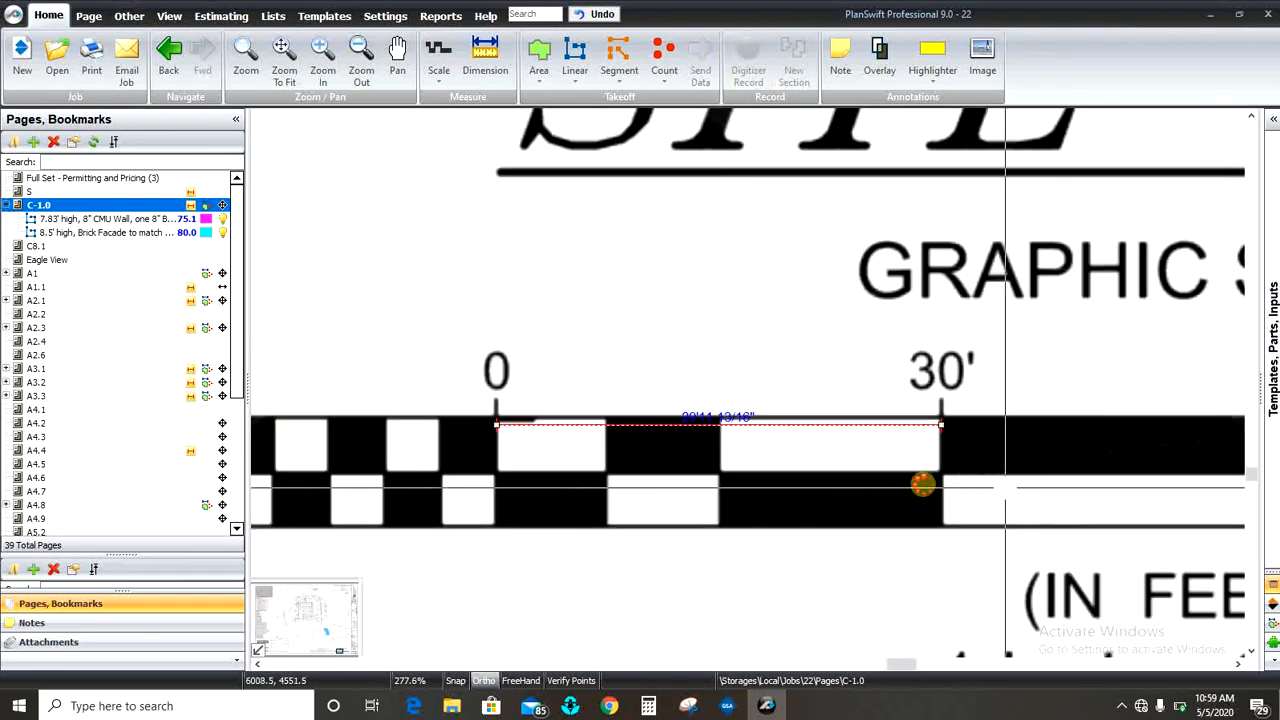
scroll(922, 485, "down", 5)
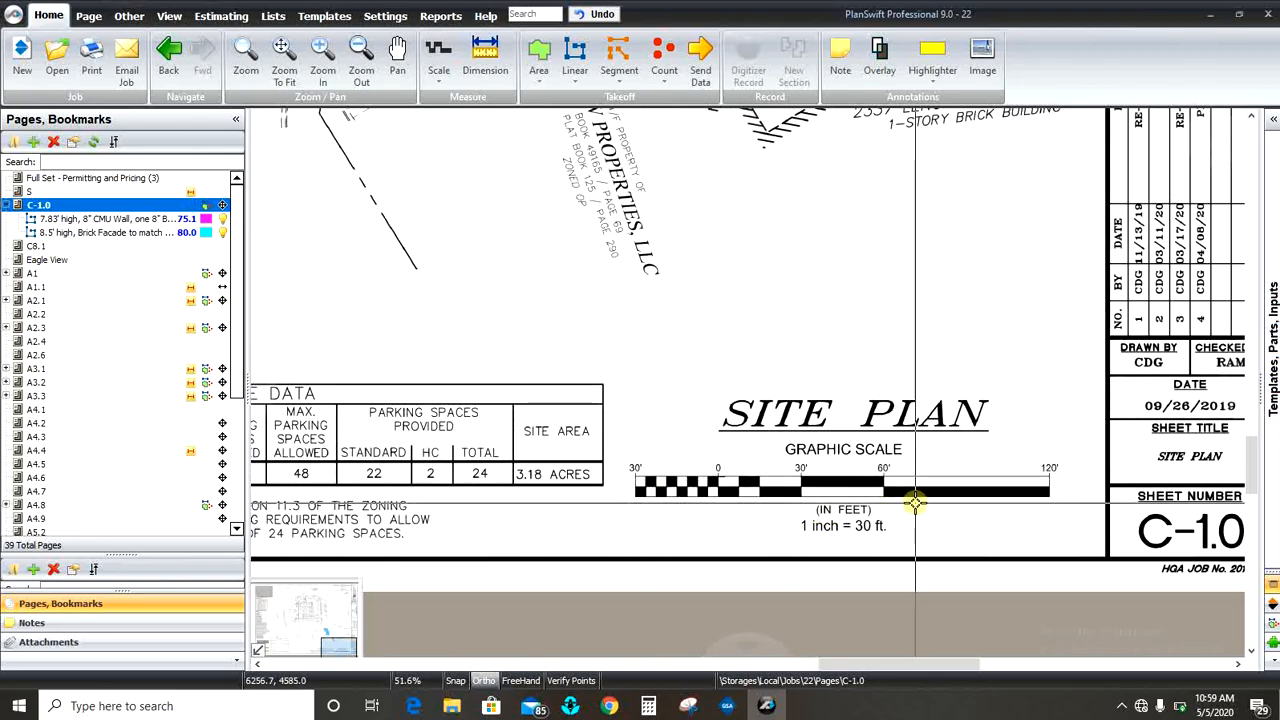
Measure the width of the parking stall labelled 9' in the porous asphalt lot, without keeping the dimension.
scroll(880, 485, "down", 5)
scroll(600, 245, "up", 2)
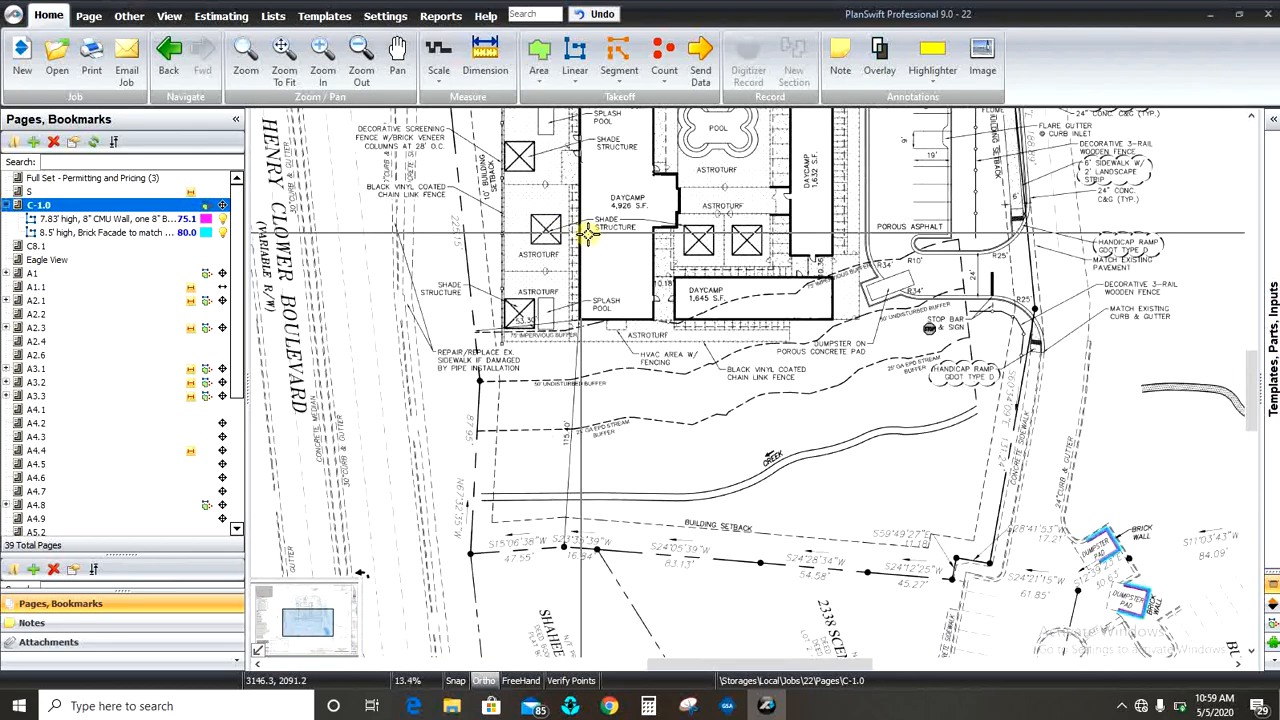
scroll(587, 233, "up", 1)
scroll(500, 523, "down", 2)
scroll(968, 283, "up", 4)
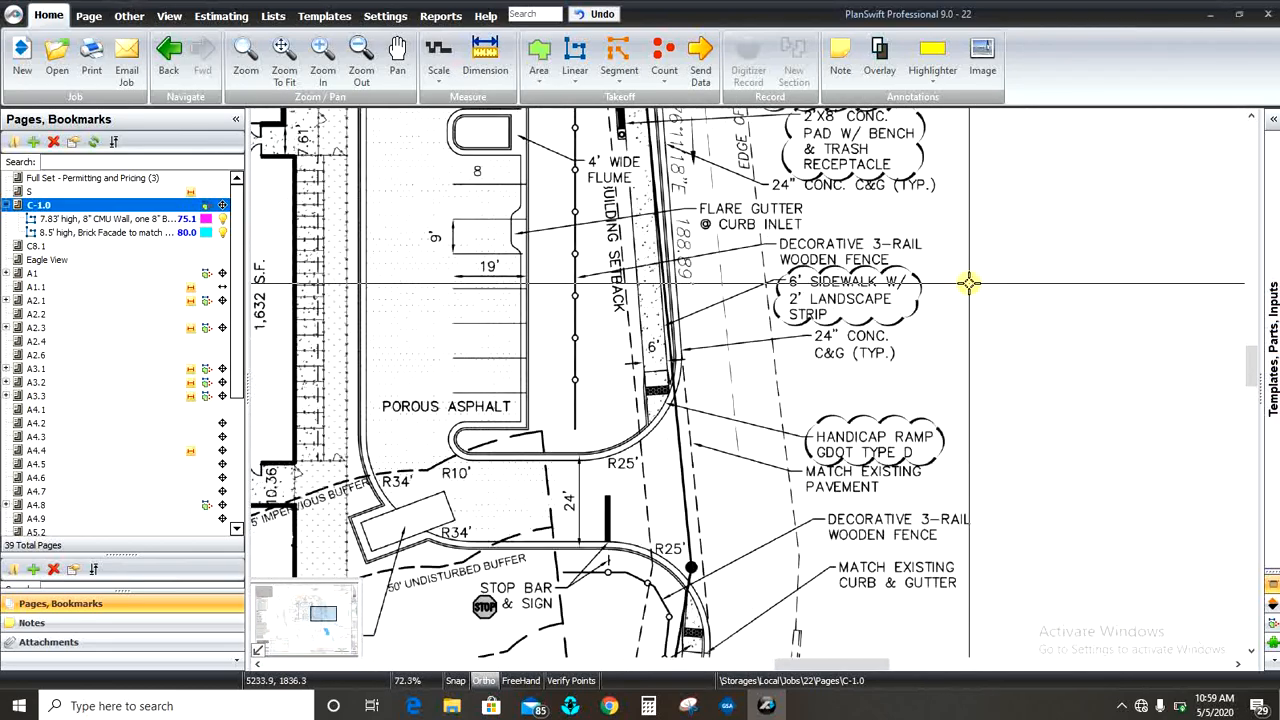
scroll(968, 283, "down", 3)
scroll(983, 363, "up", 5)
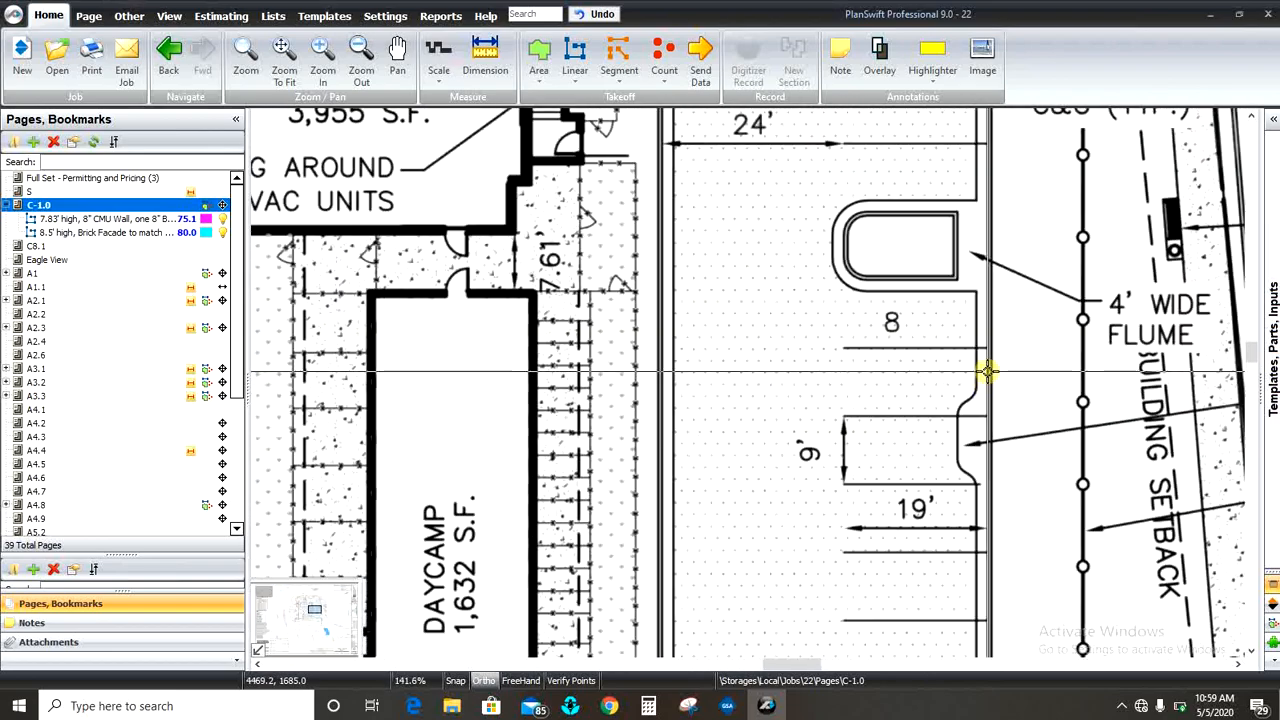
scroll(900, 420, "up", 3)
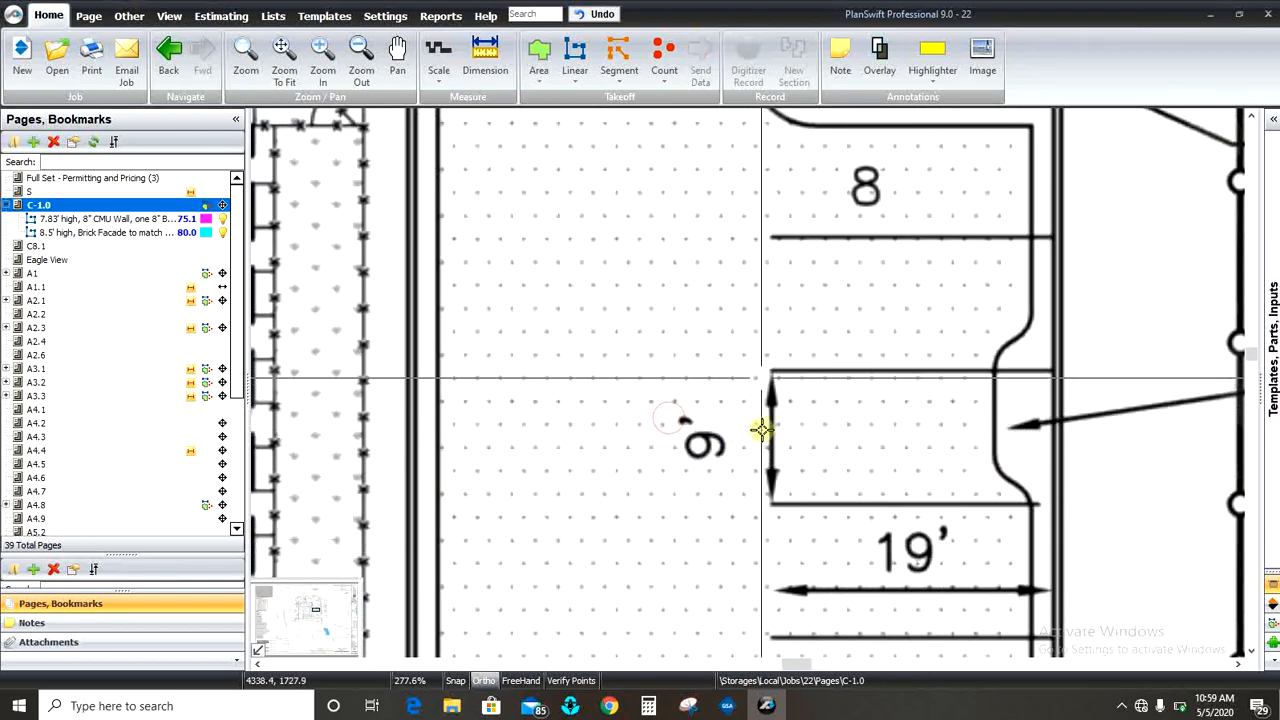
scroll(858, 377, "up", 2)
left_click(806, 364)
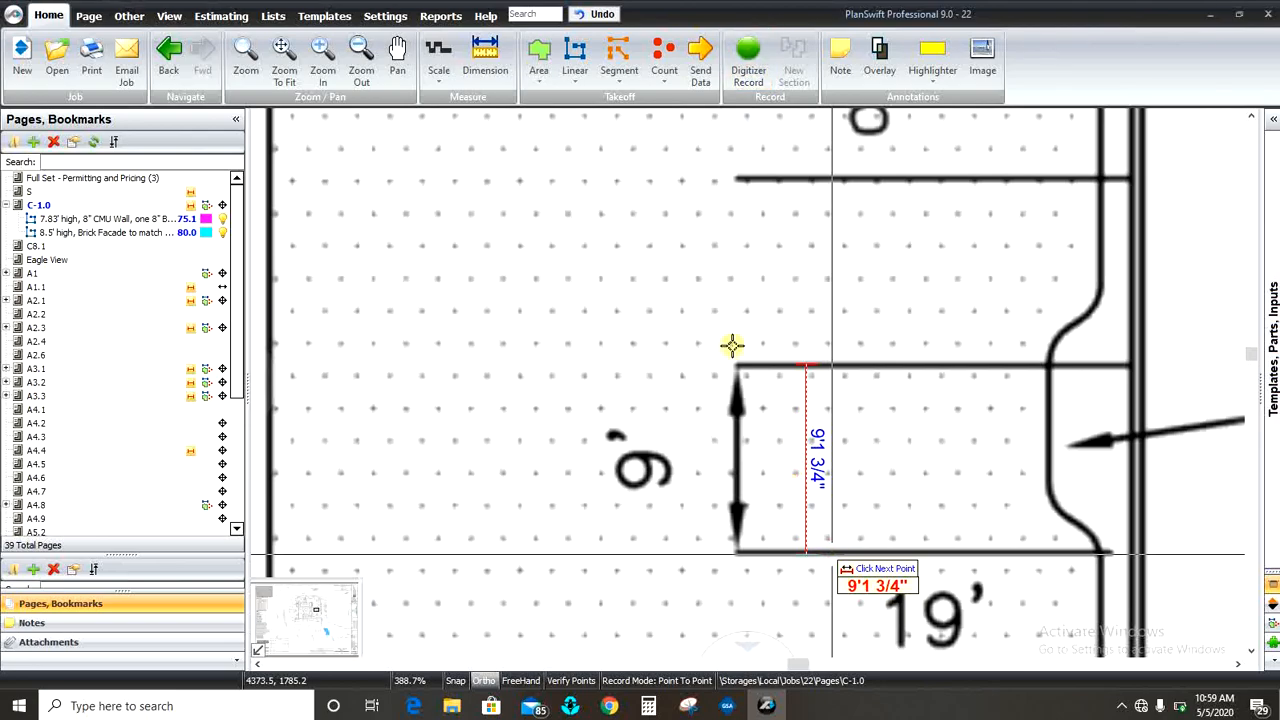
key("Escape")
Compare the graphic scale bar and written scale note with the labelled stall dimensions in the porous asphalt parking lot.
scroll(608, 251, "down", 10)
scroll(843, 580, "up", 4)
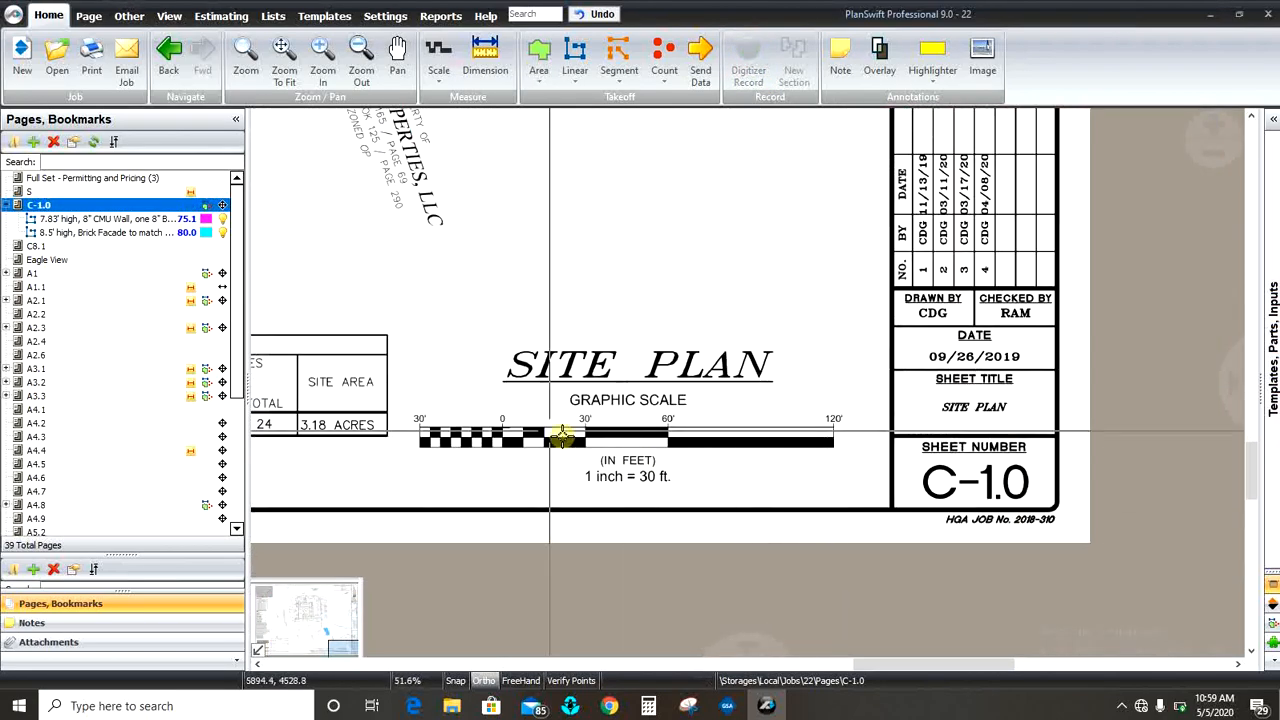
scroll(880, 651, "down", 2)
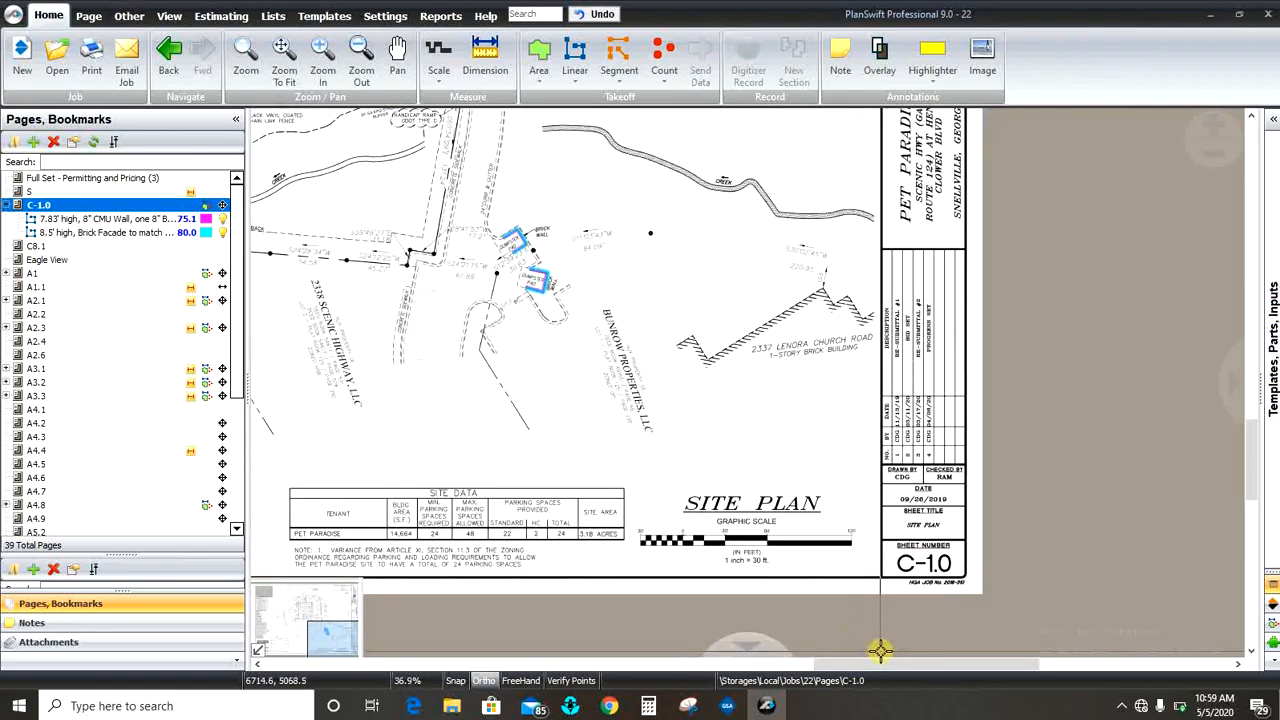
scroll(880, 651, "down", 2)
scroll(600, 280, "up", 2)
scroll(744, 443, "up", 2)
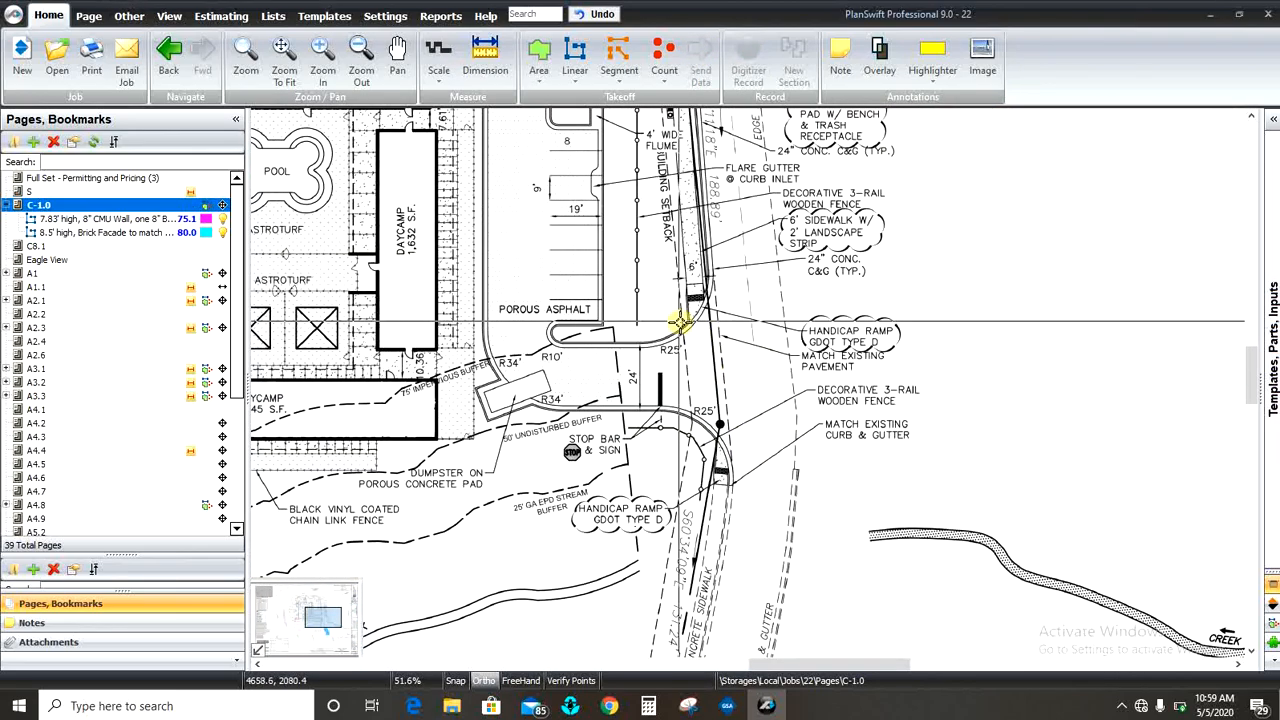
scroll(591, 429, "up", 1)
scroll(591, 286, "down", 1)
scroll(577, 246, "up", 1)
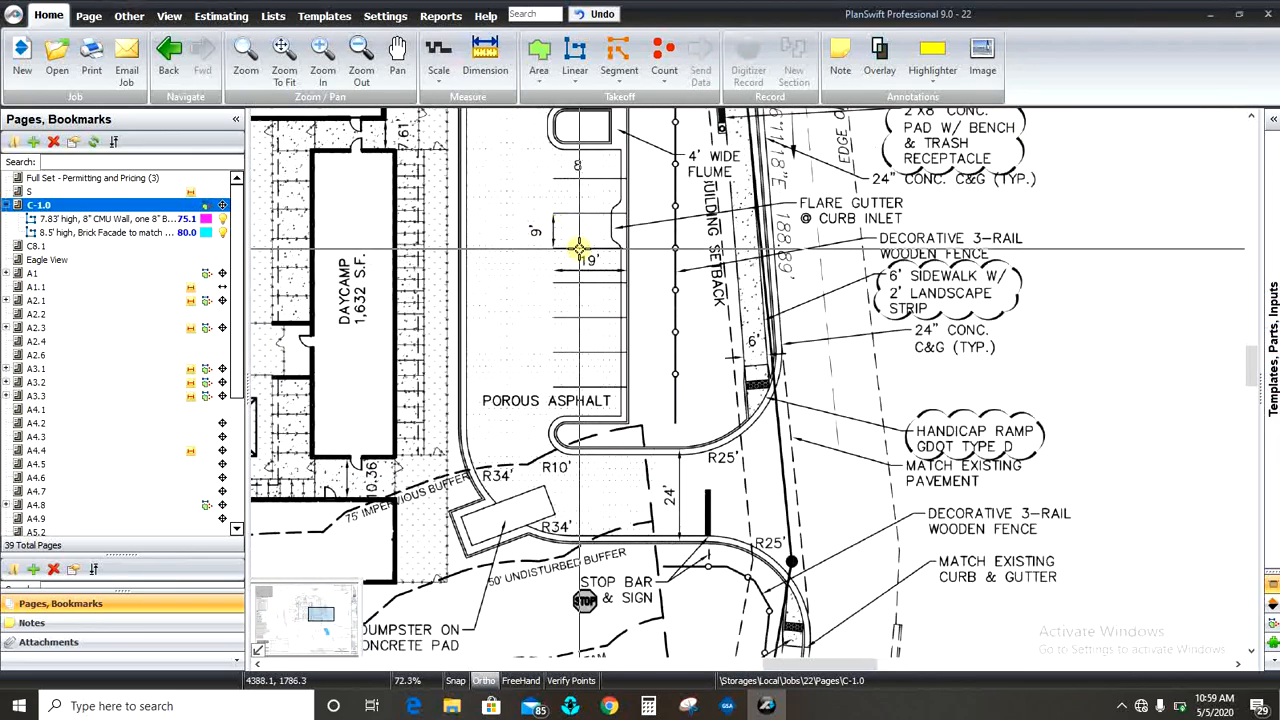
scroll(686, 251, "down", 8)
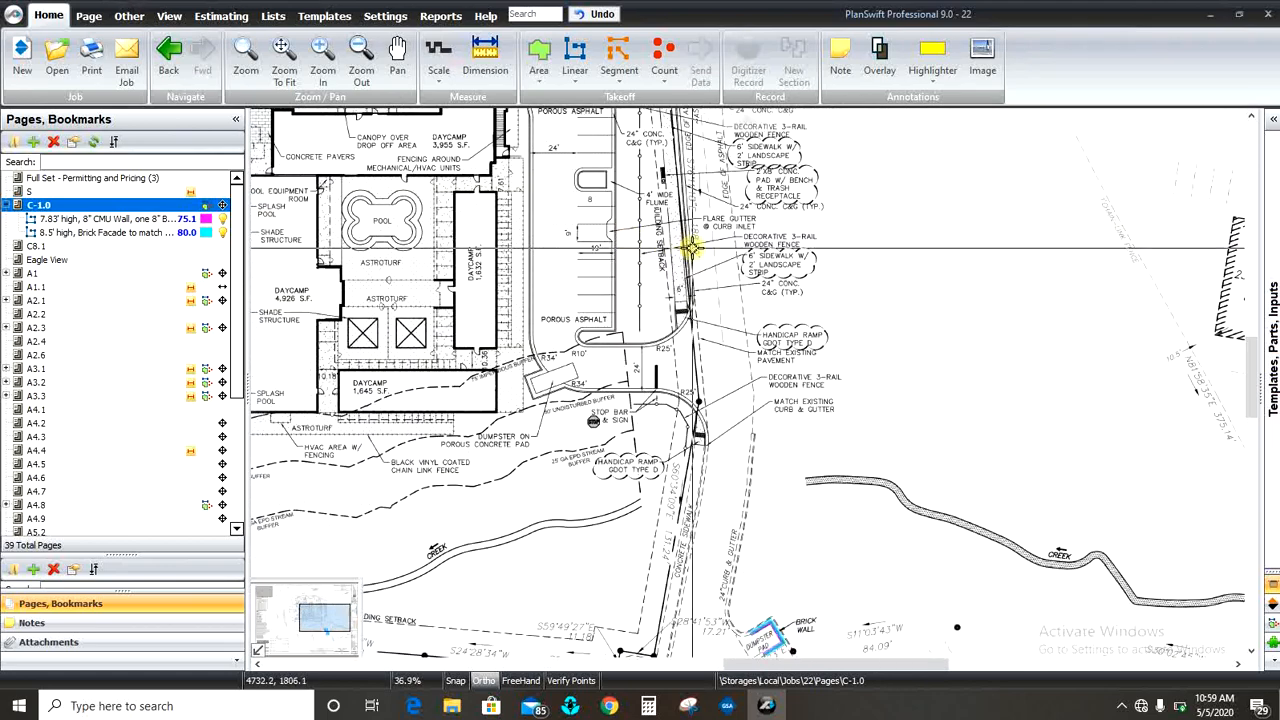
scroll(888, 541, "up", 1)
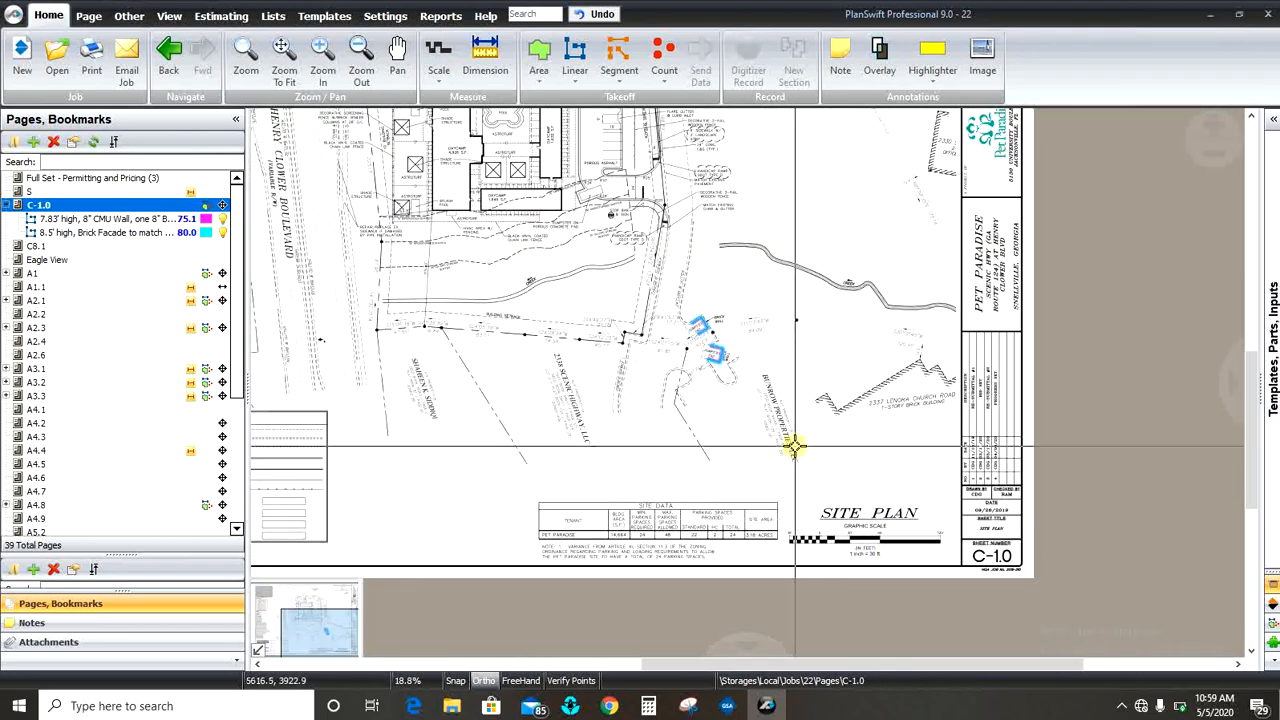
Review the SITE PLAN title area and check which scale preset is assigned to page C-1.0.
scroll(614, 339, "up", 3)
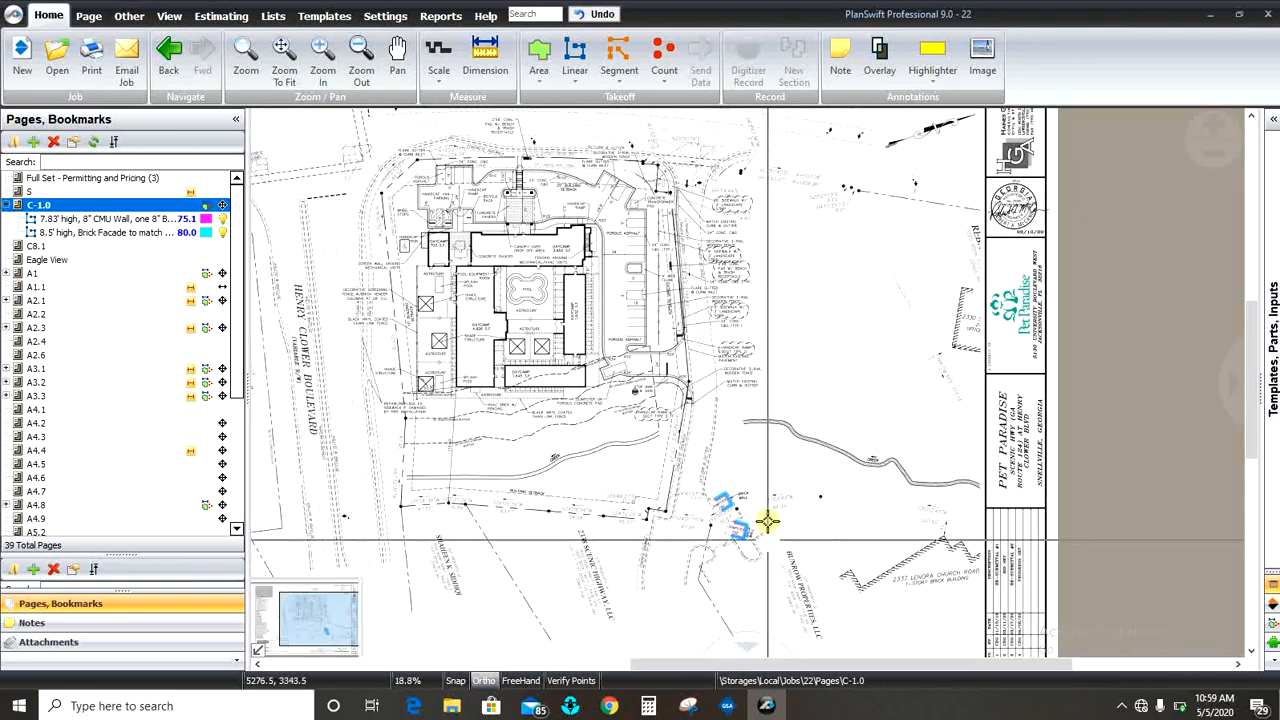
scroll(766, 543, "up", 3)
scroll(734, 474, "up", 3)
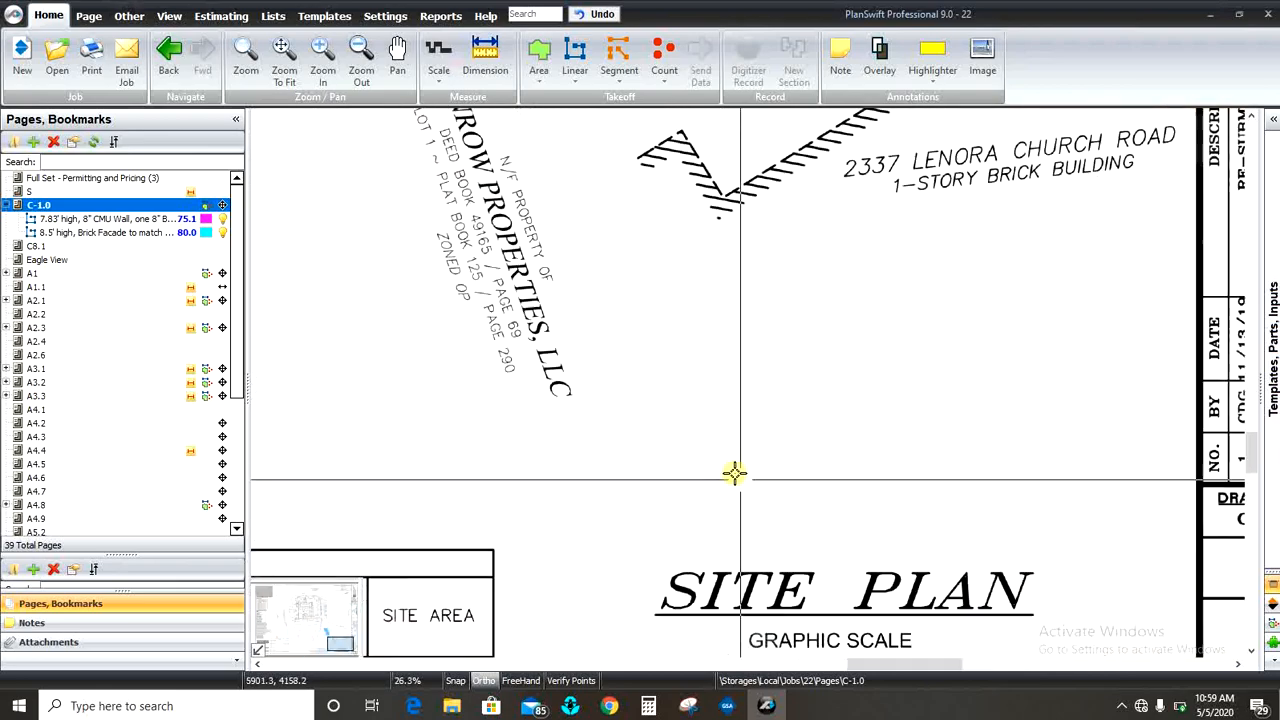
scroll(894, 608, "down", 4)
scroll(930, 618, "down", 3)
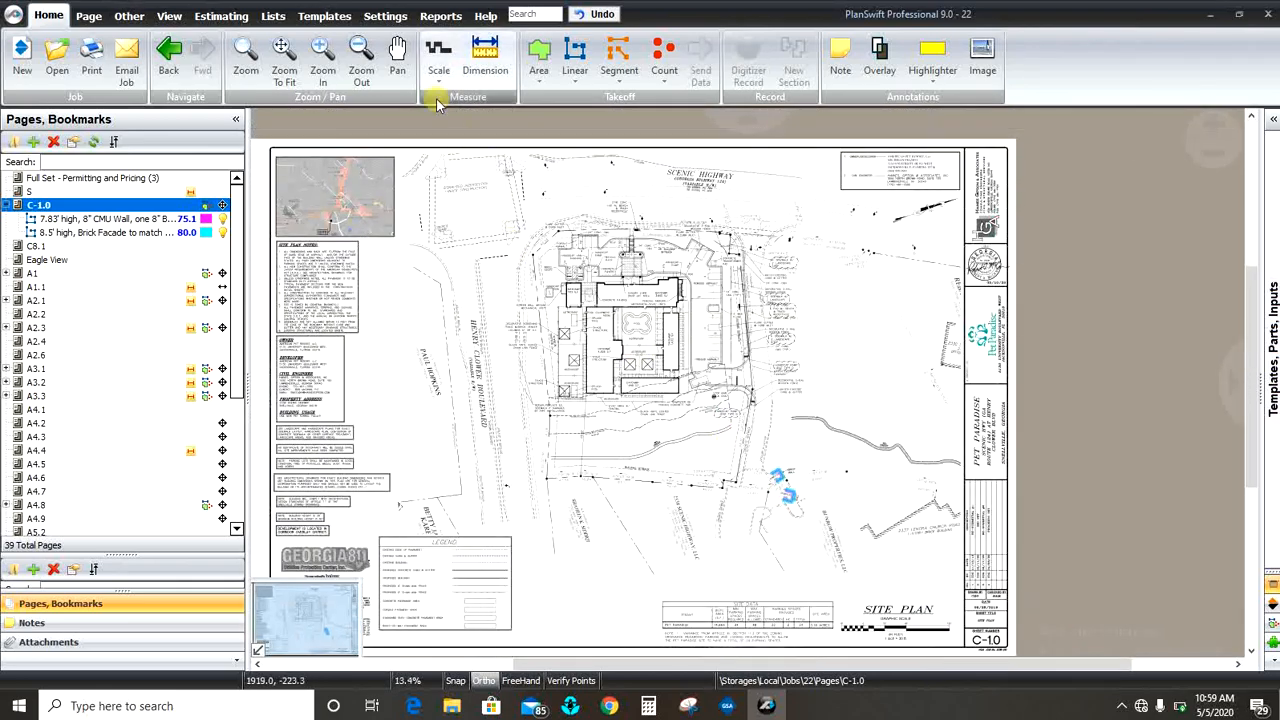
left_click(437, 80)
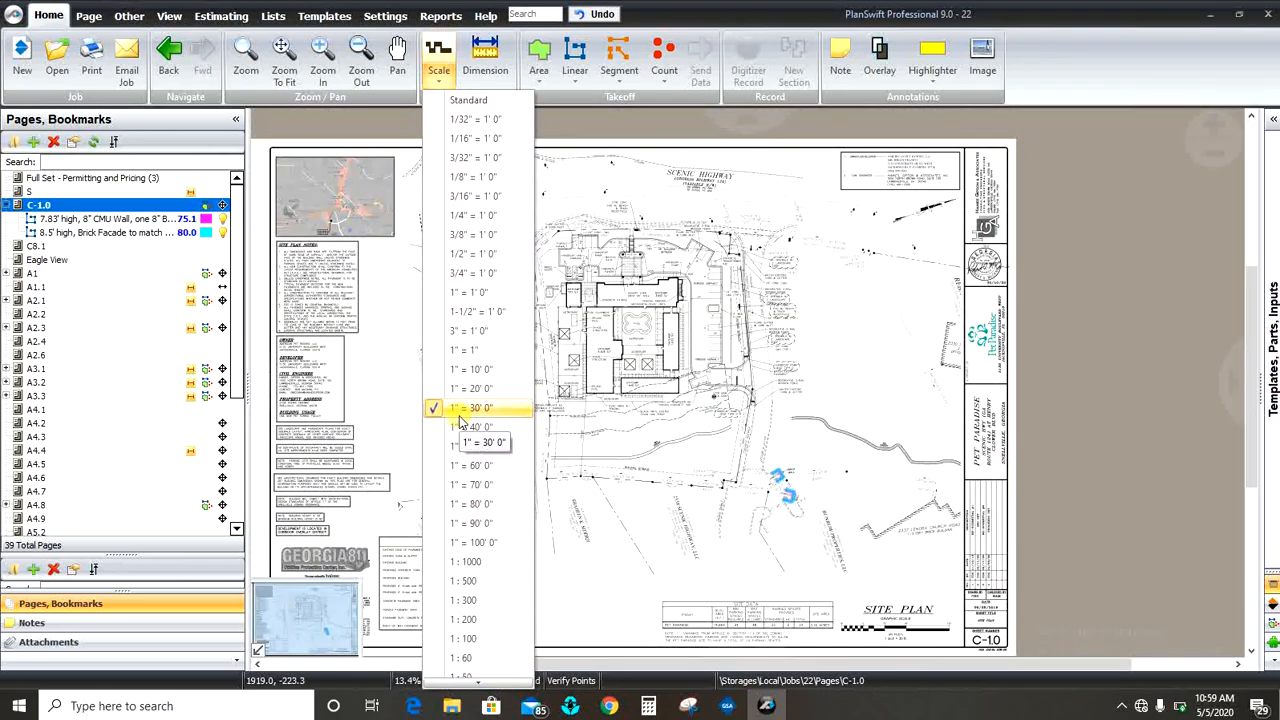
left_click(871, 371)
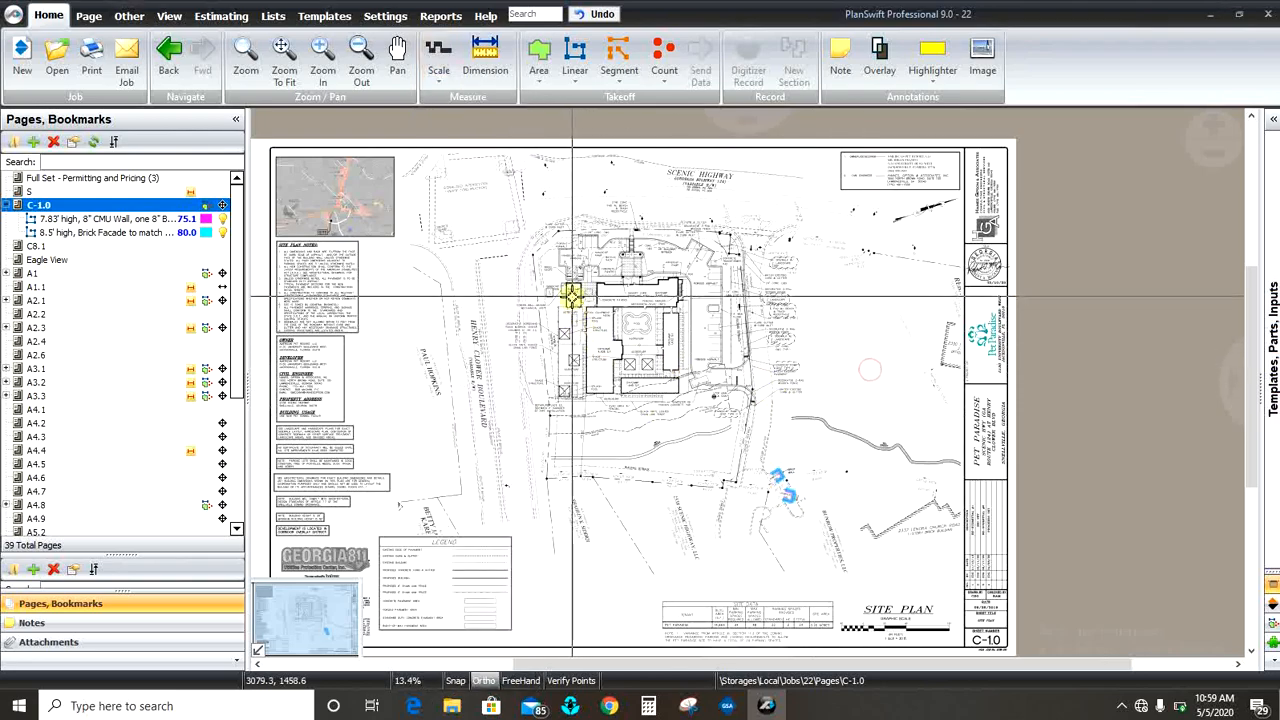
Examine the daycamp buildings, the graphic scale bar and the parking stall dimensions as references for verifying the page scale.
scroll(650, 306, "up", 4)
scroll(614, 425, "down", 2)
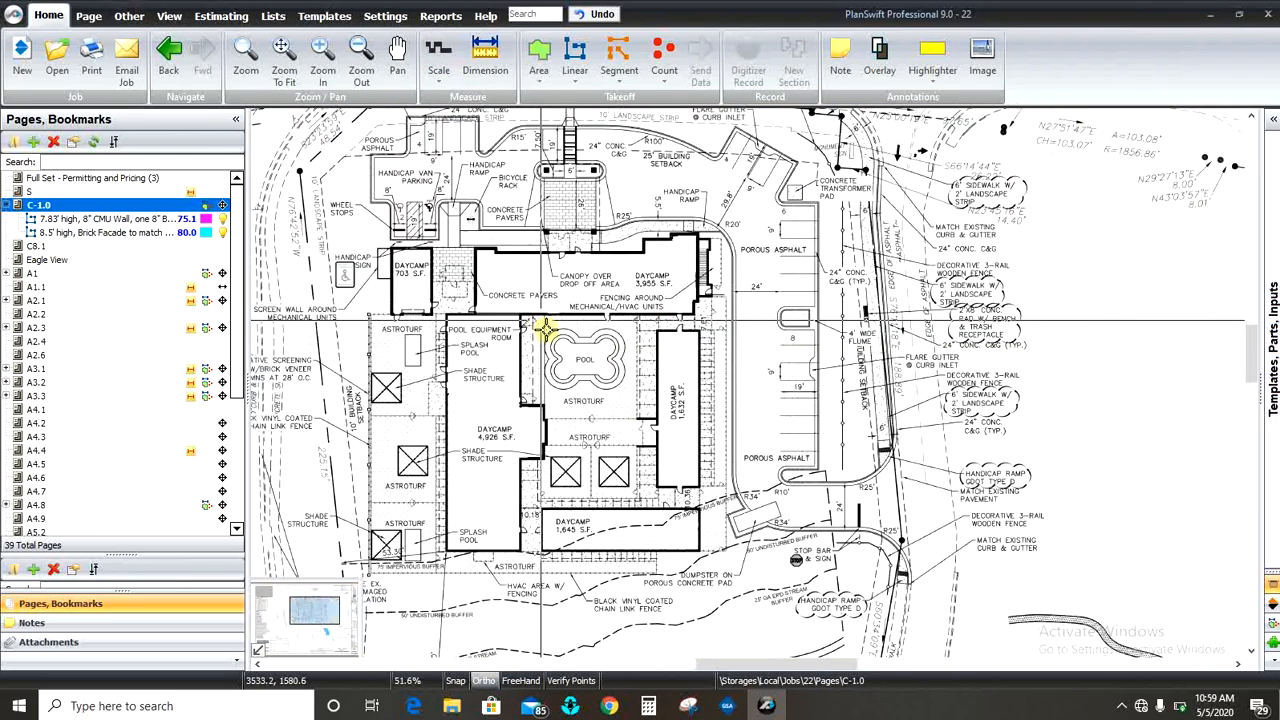
scroll(808, 600, "up", 3)
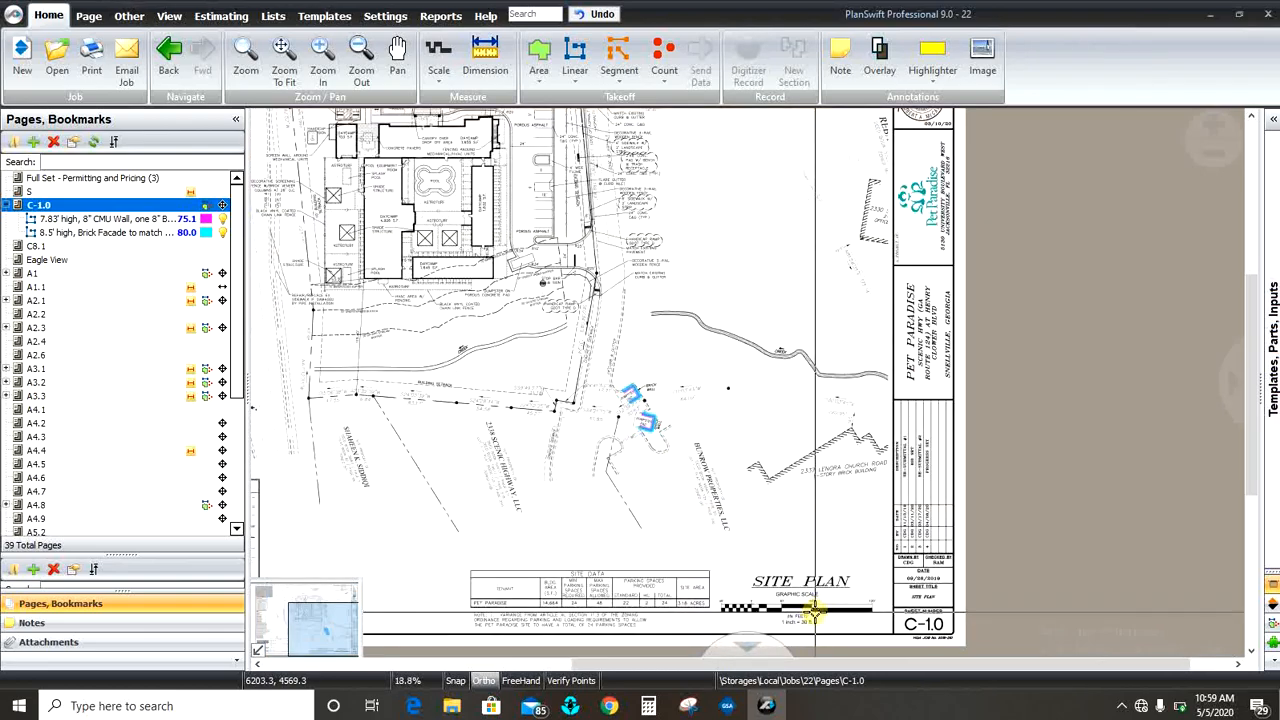
scroll(837, 523, "down", 1)
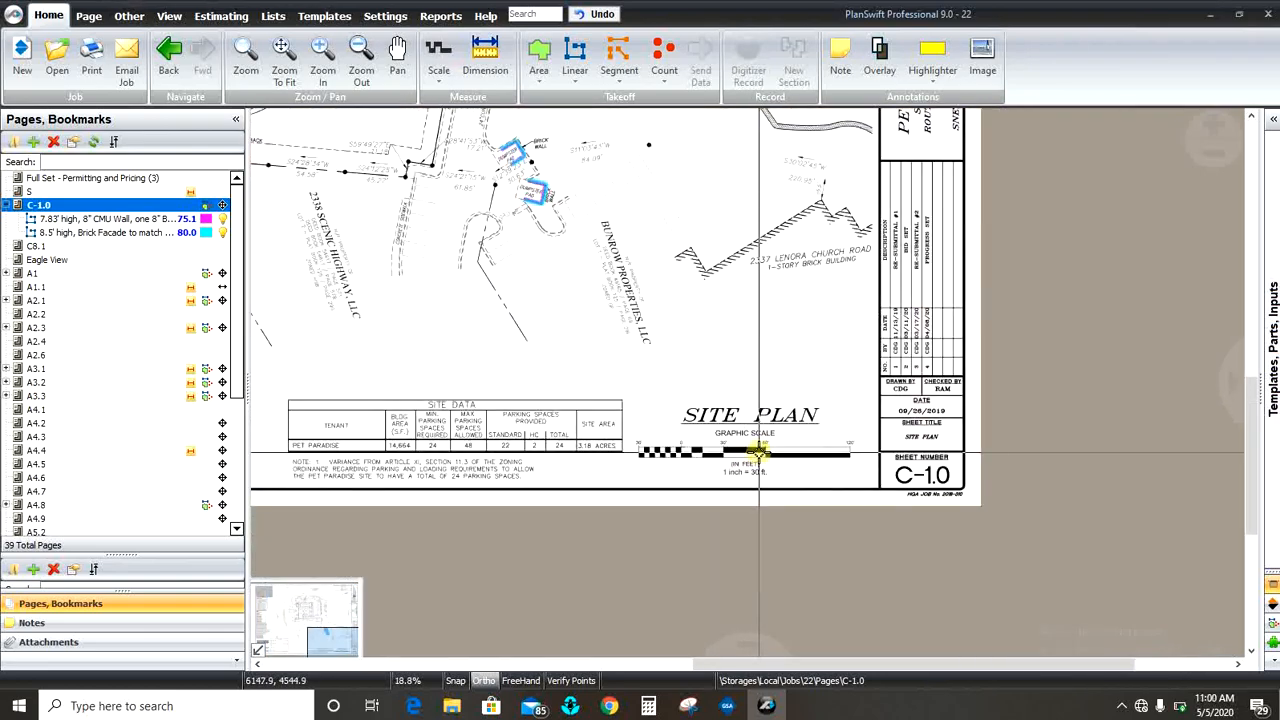
scroll(623, 423, "up", 3)
left_click_drag(627, 427, 778, 547)
scroll(778, 547, "down", 4)
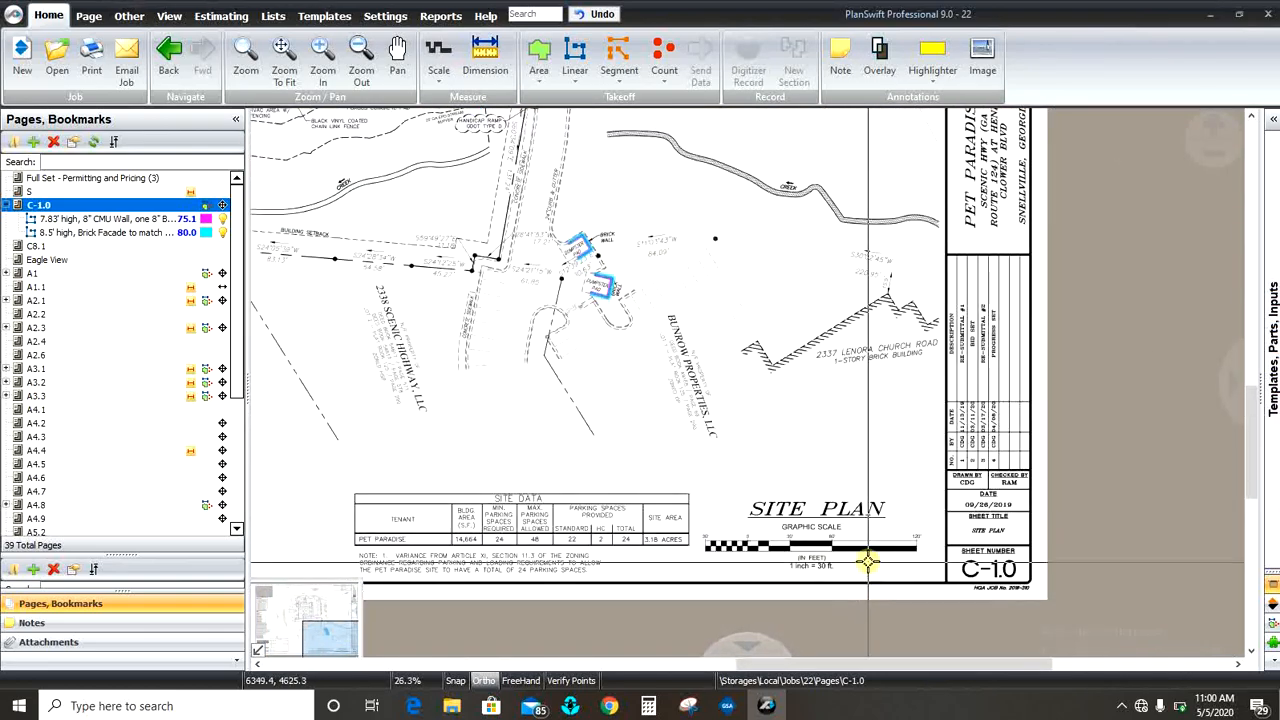
scroll(598, 229, "up", 2)
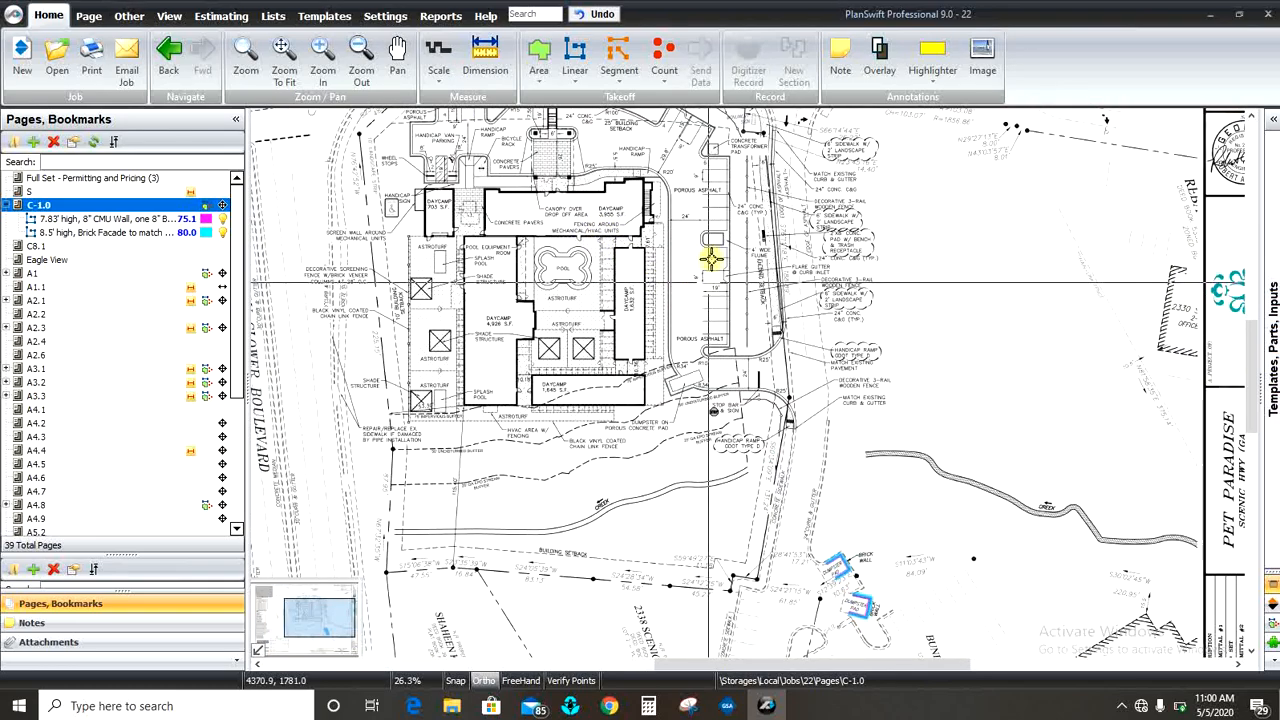
scroll(710, 250, "up", 3)
scroll(686, 371, "down", 1)
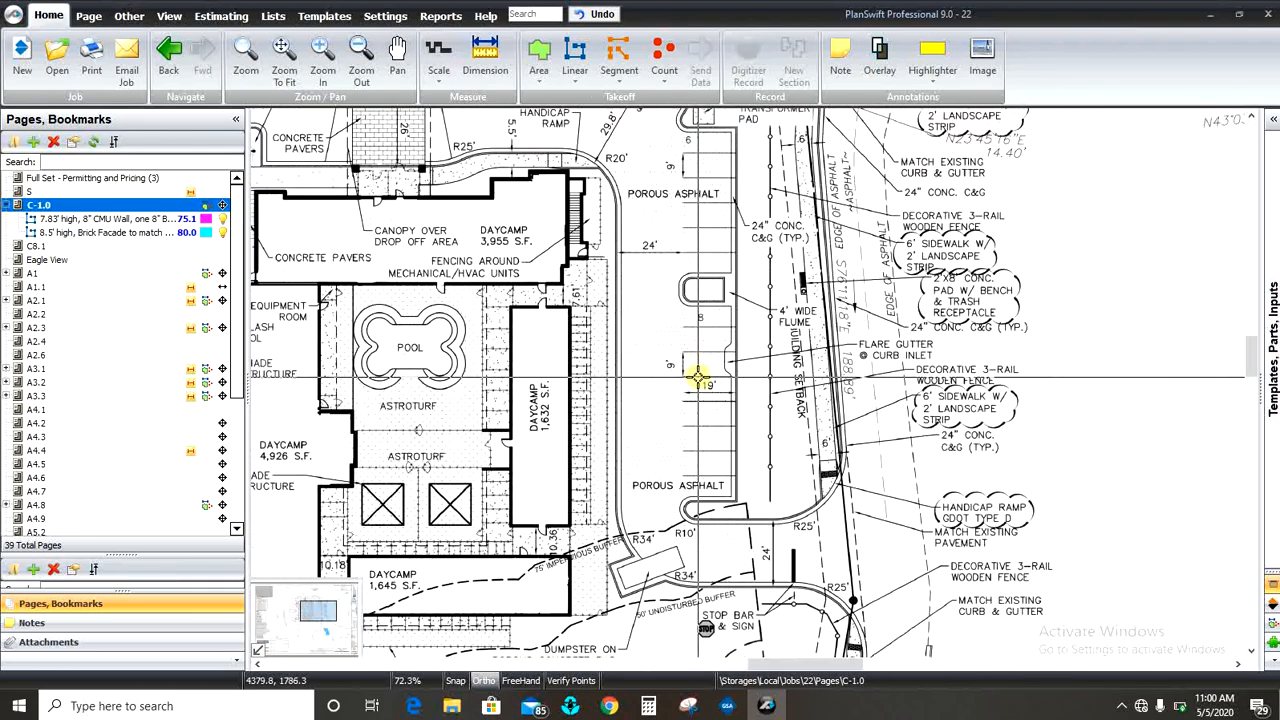
Calibrate page C-1.0's scale to 24 feet along the 24' drive aisle dimension in the porous asphalt lot, automatically creating a dimension line.
scroll(655, 255, "up", 2)
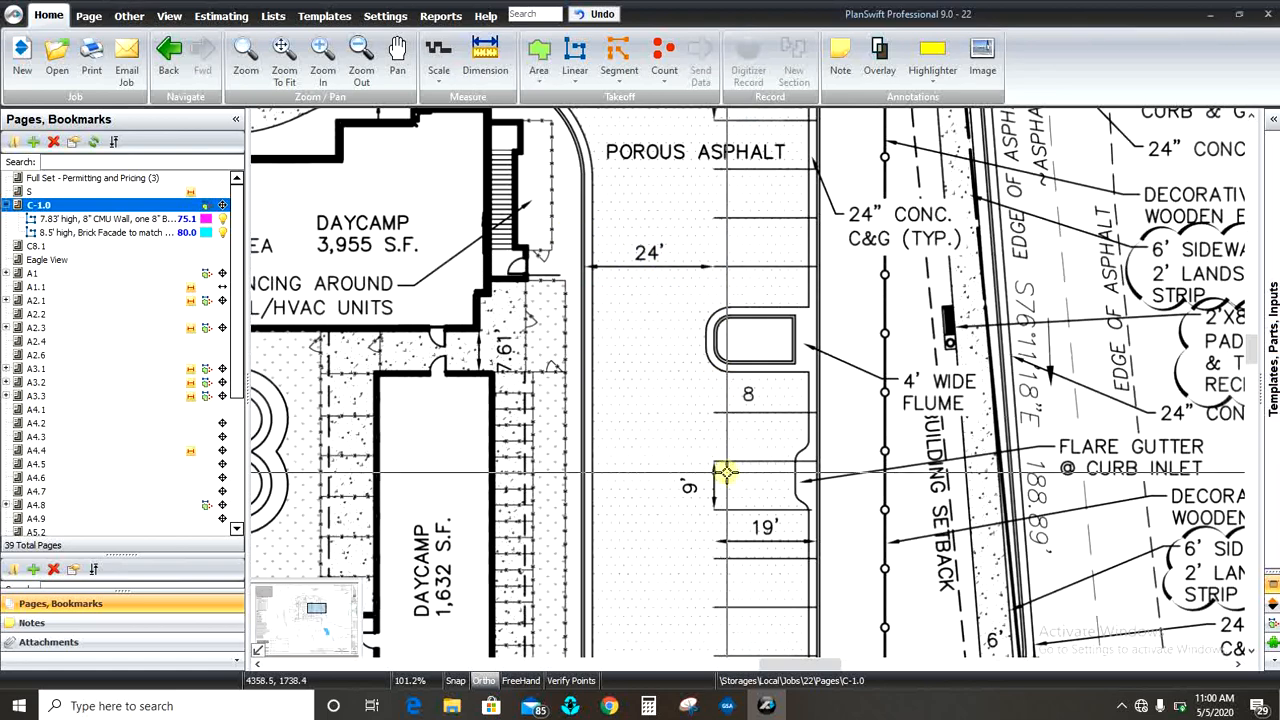
scroll(586, 334, "down", 1)
scroll(707, 376, "up", 1)
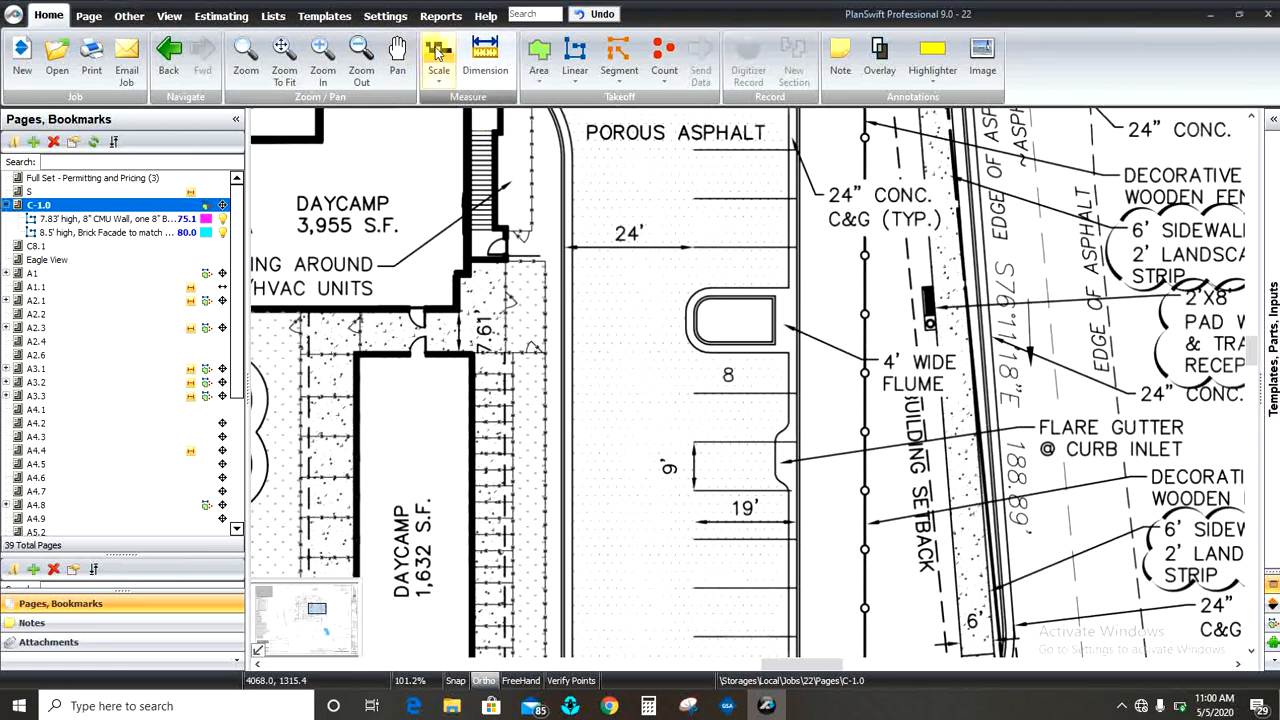
left_click(441, 82)
left_click(443, 84)
left_click(441, 84)
left_click(441, 52)
left_click_drag(651, 250, 471, 237)
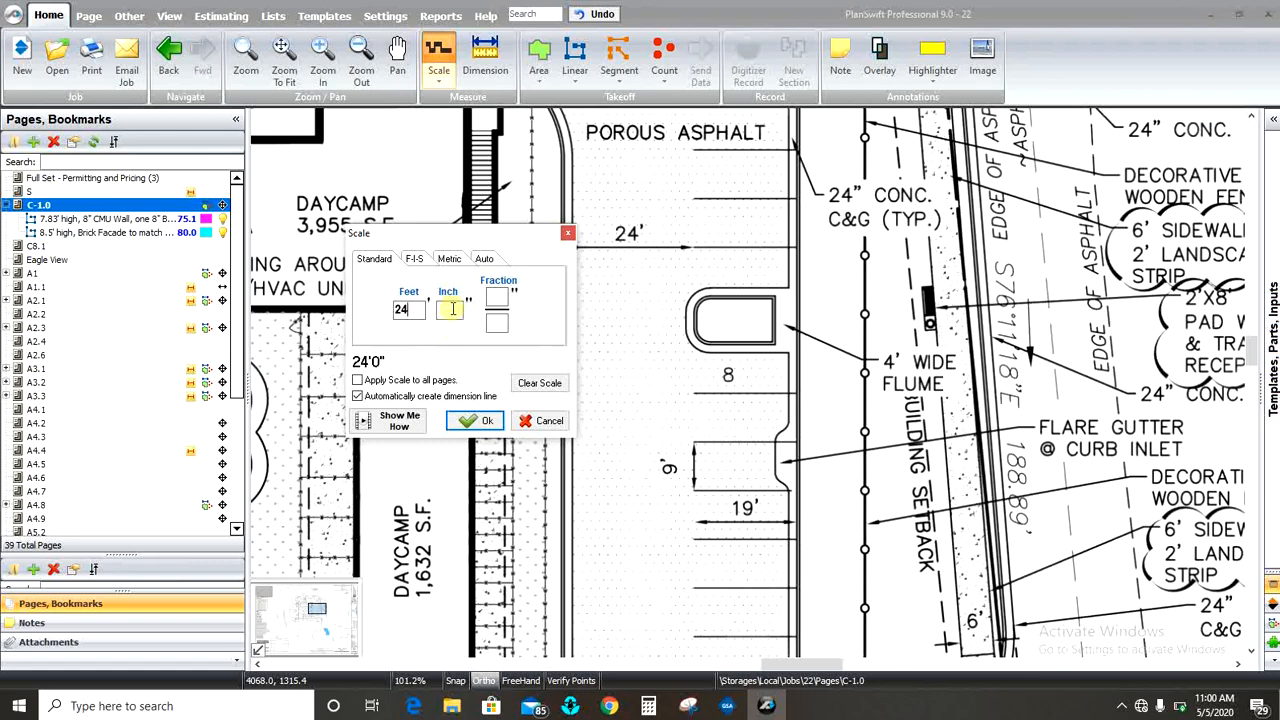
left_click(477, 421)
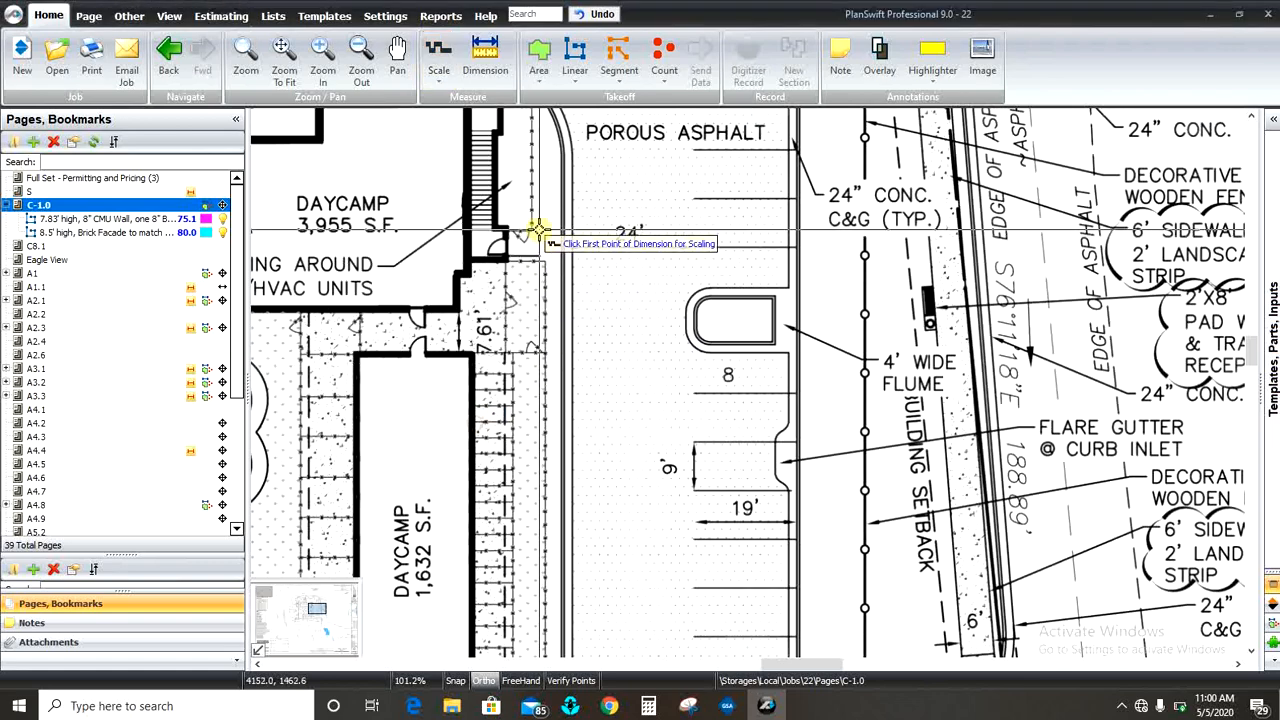
scroll(565, 245, "up", 8)
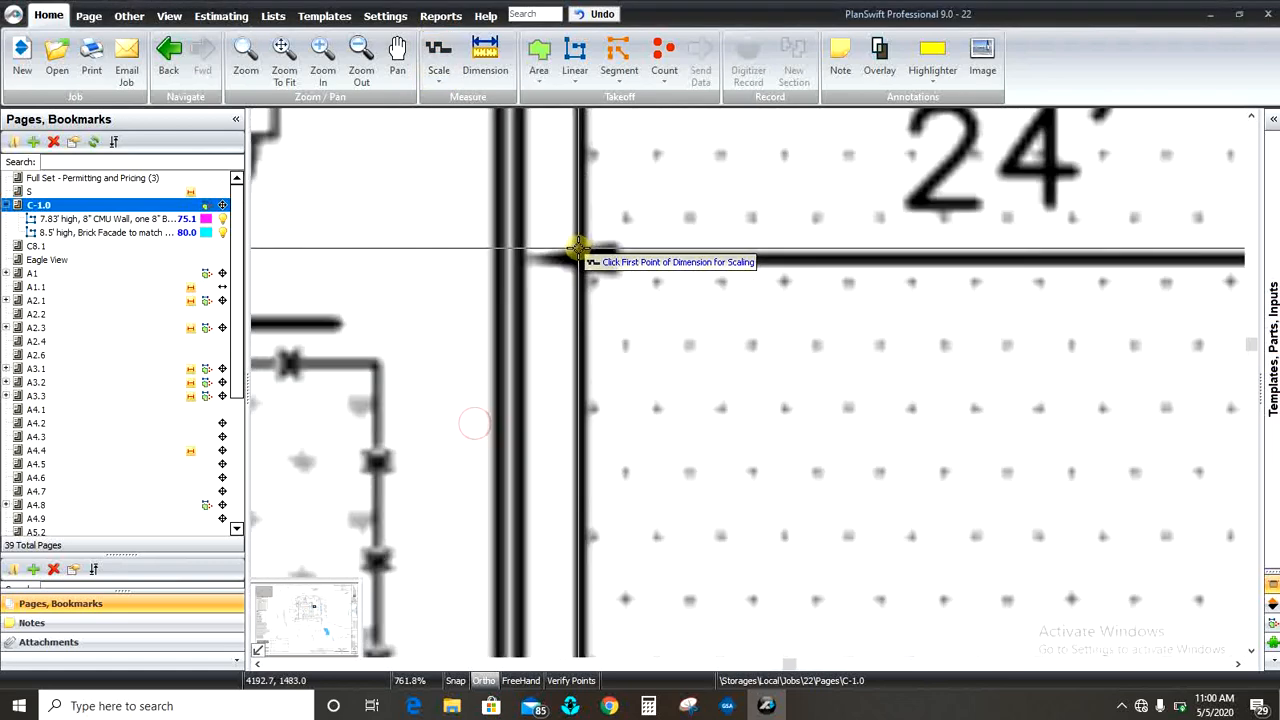
left_click(521, 271)
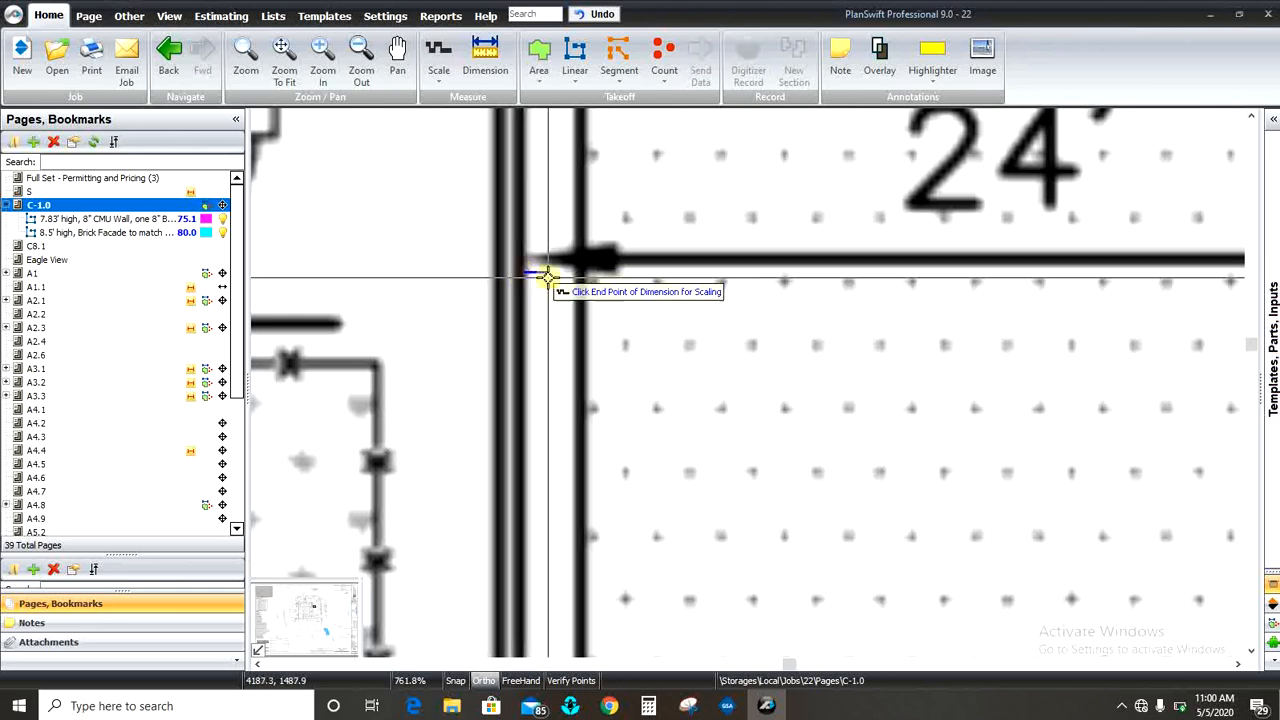
scroll(543, 277, "down", 4)
scroll(768, 296, "up", 3)
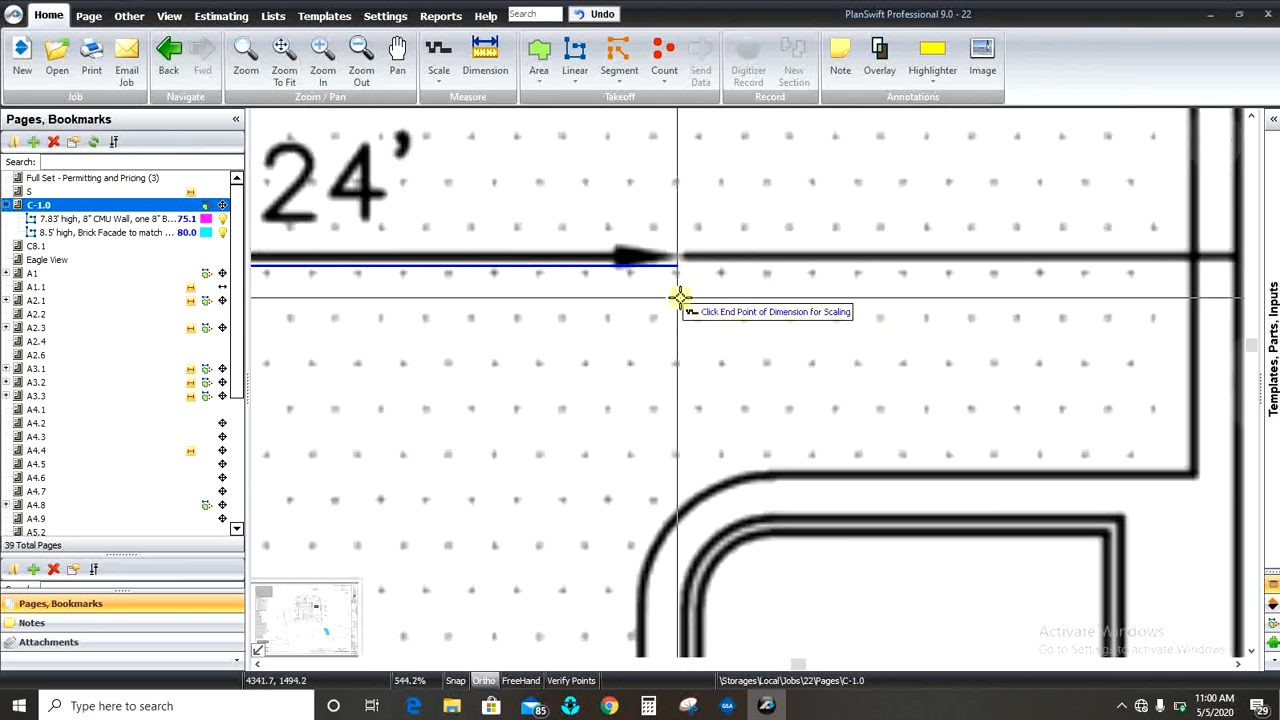
left_click(683, 293)
scroll(815, 265, "down", 1)
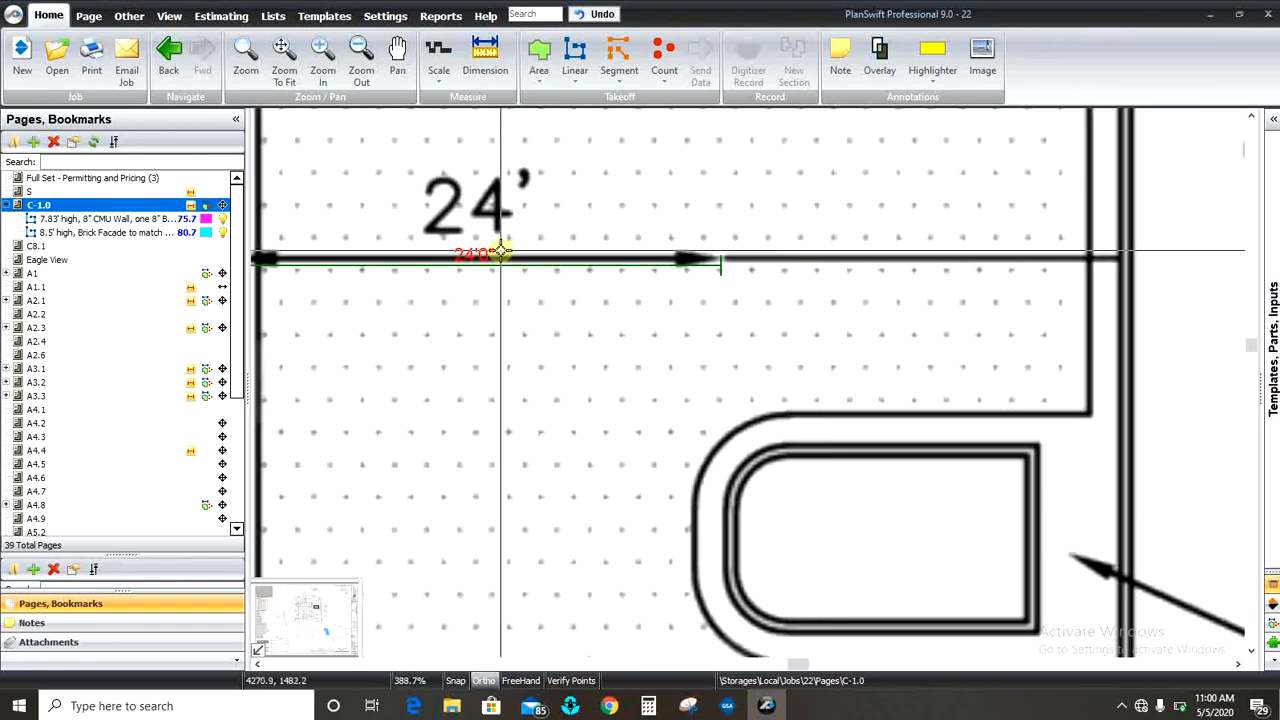
scroll(595, 260, "up", 3)
scroll(747, 260, "down", 3)
scroll(430, 60, "down", 1)
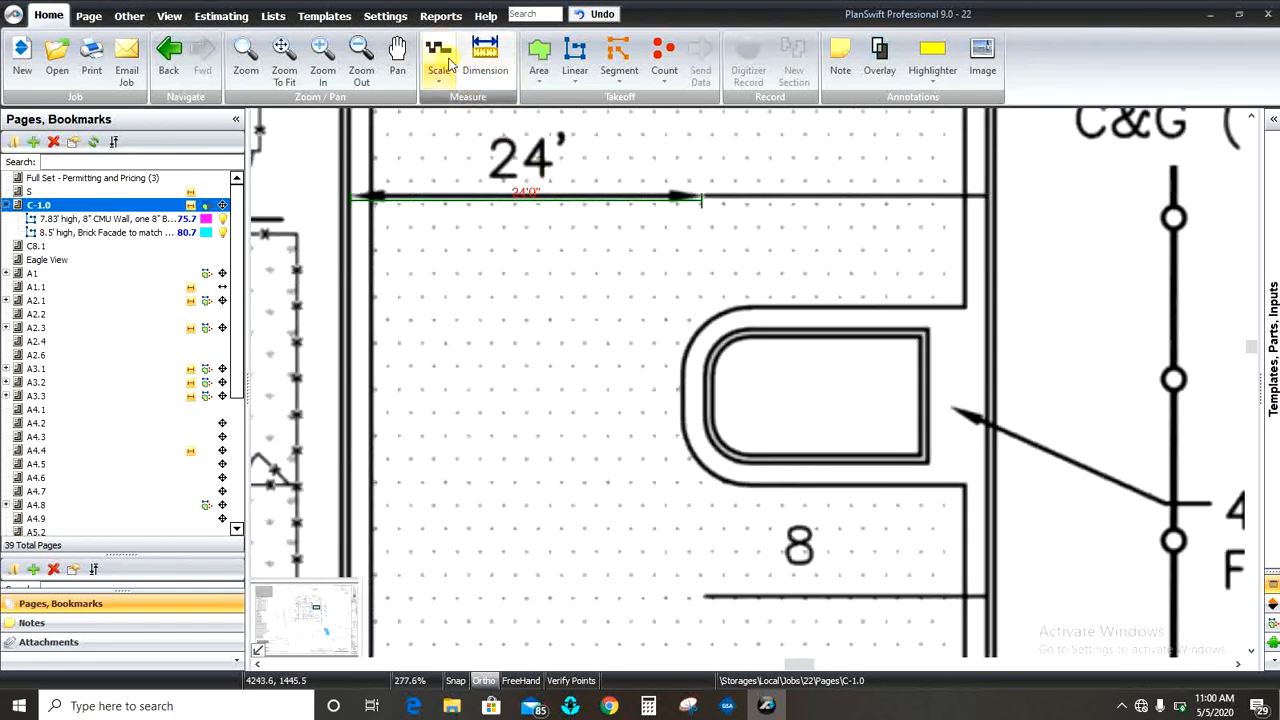
Recalibrate the page scale to 9 feet along the stall dimension labelled 9' and compare the resulting dimension line with the 24' one.
scroll(528, 171, "down", 4)
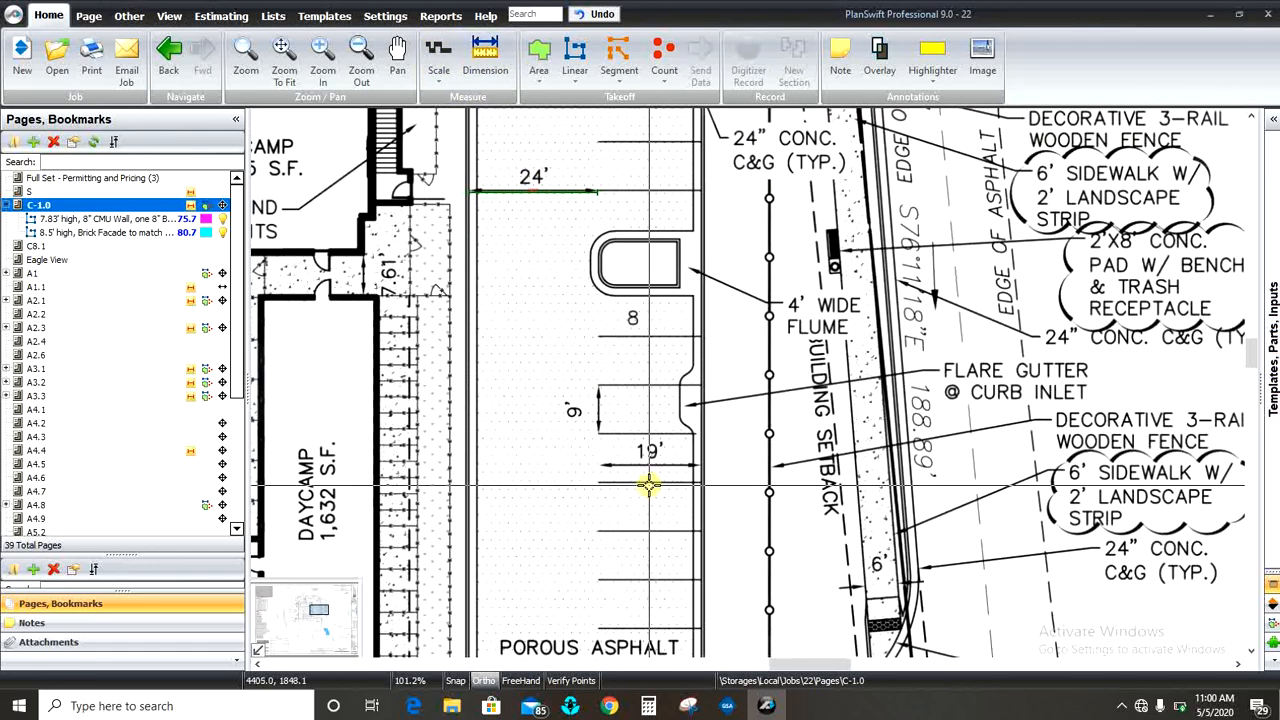
scroll(528, 480, "up", 3)
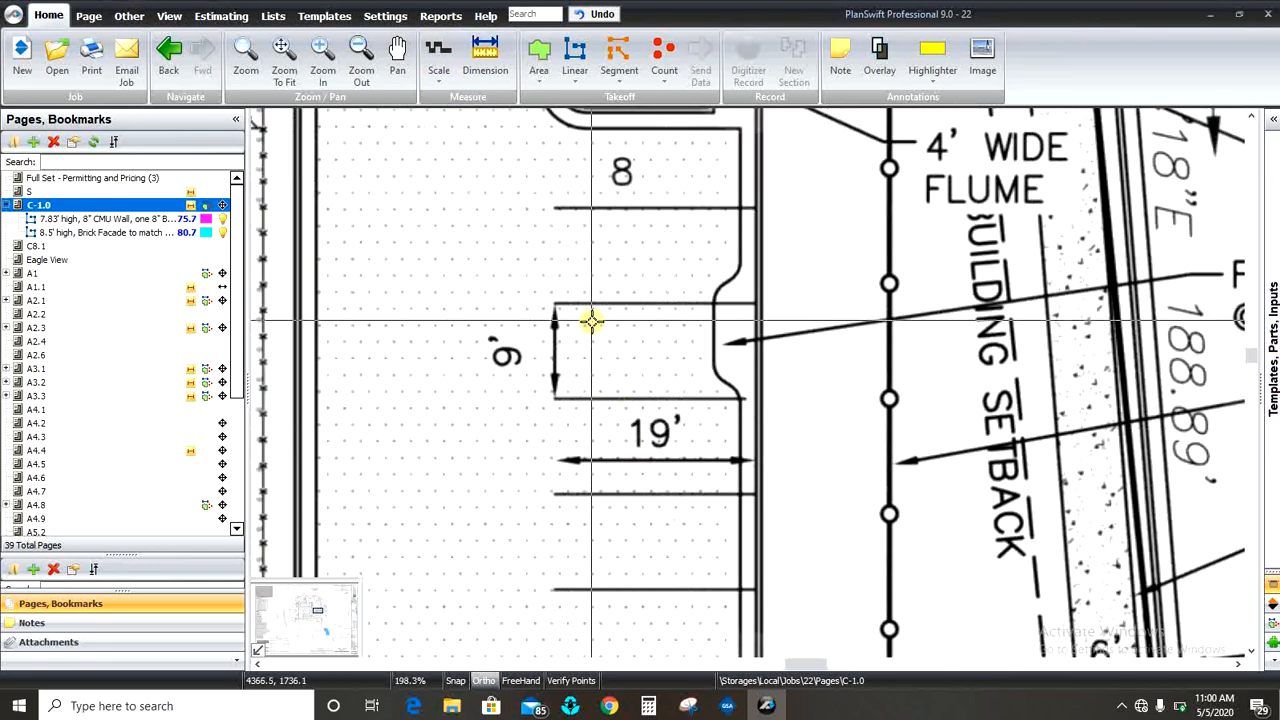
left_click(438, 60)
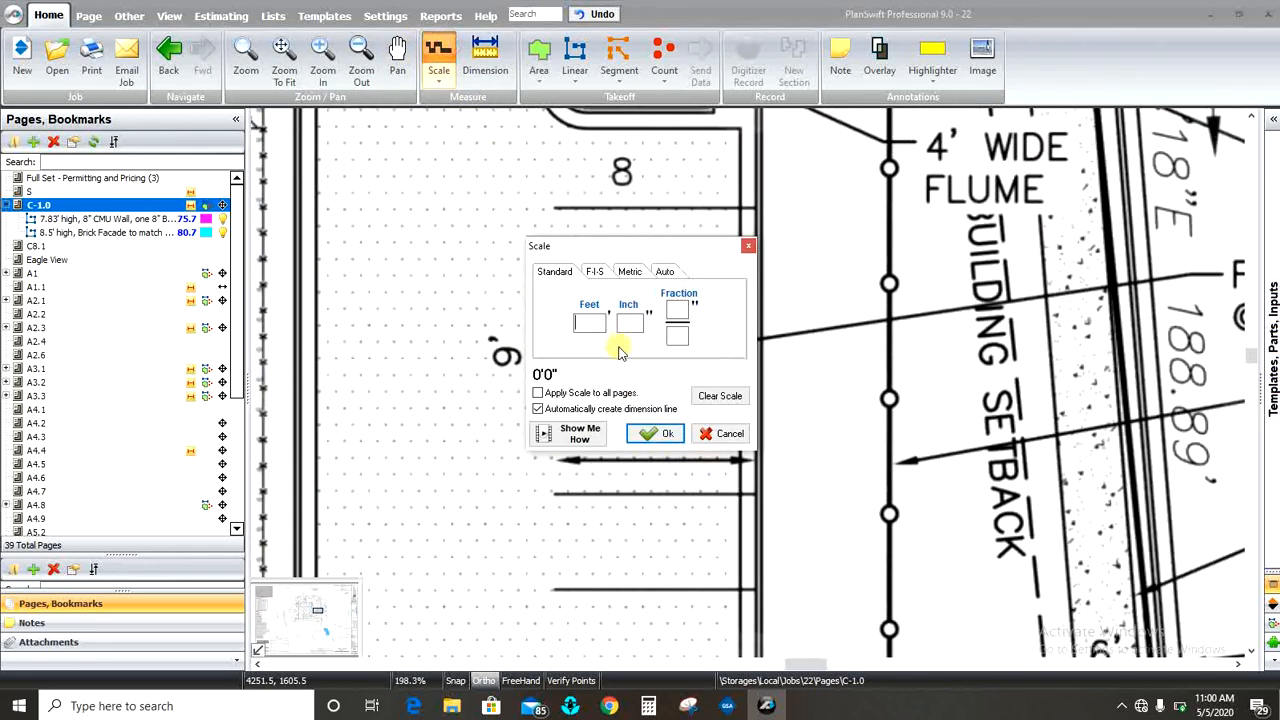
left_click(664, 433)
scroll(557, 323, "up", 6)
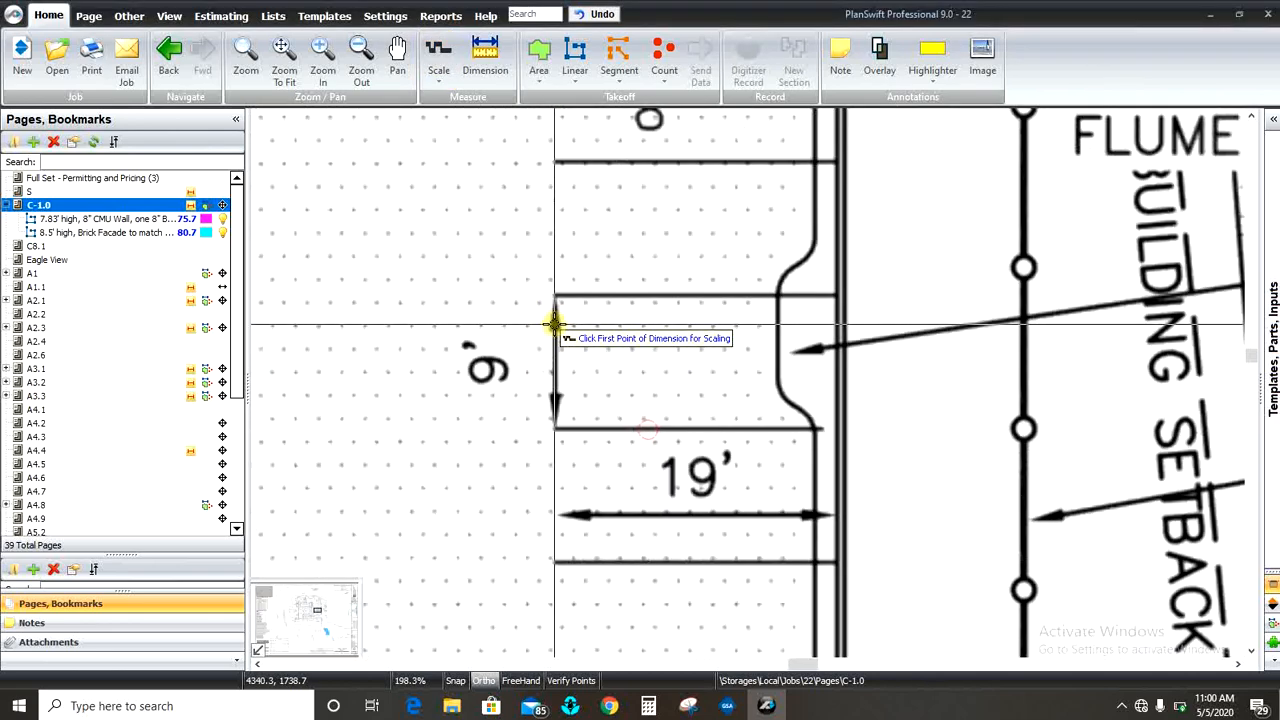
left_click(570, 244)
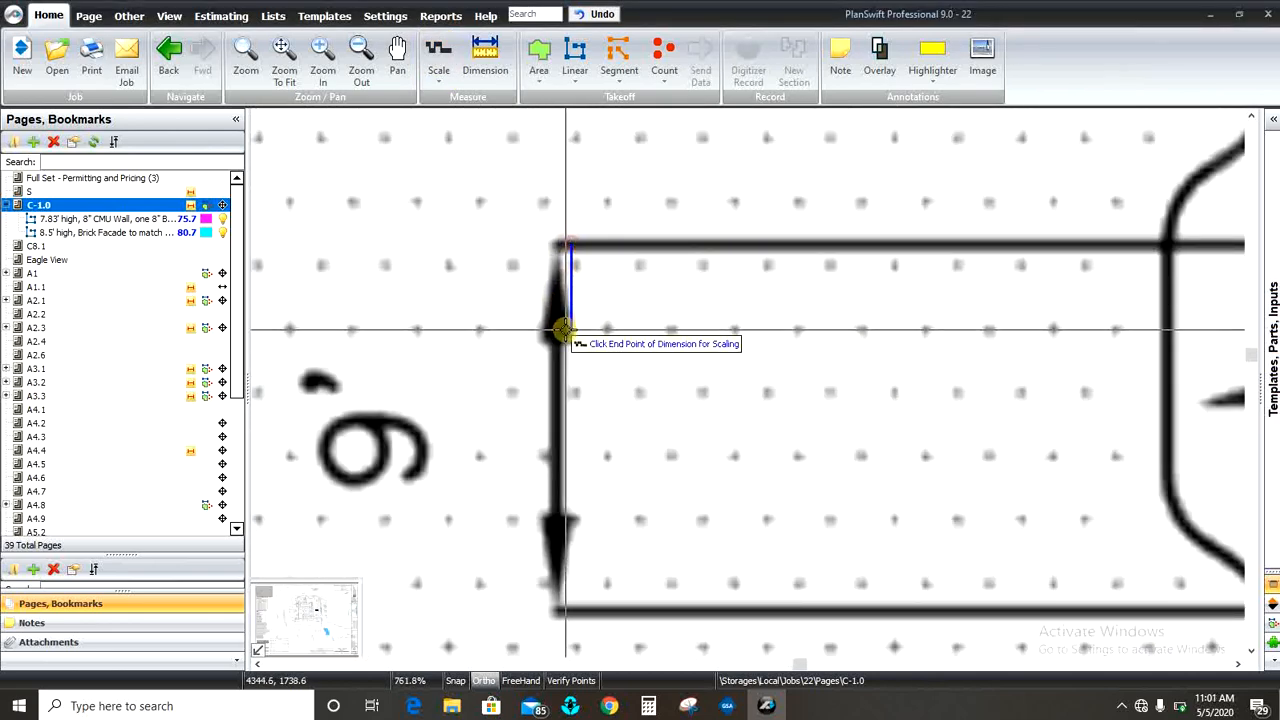
scroll(560, 337, "down", 4)
scroll(575, 480, "up", 5)
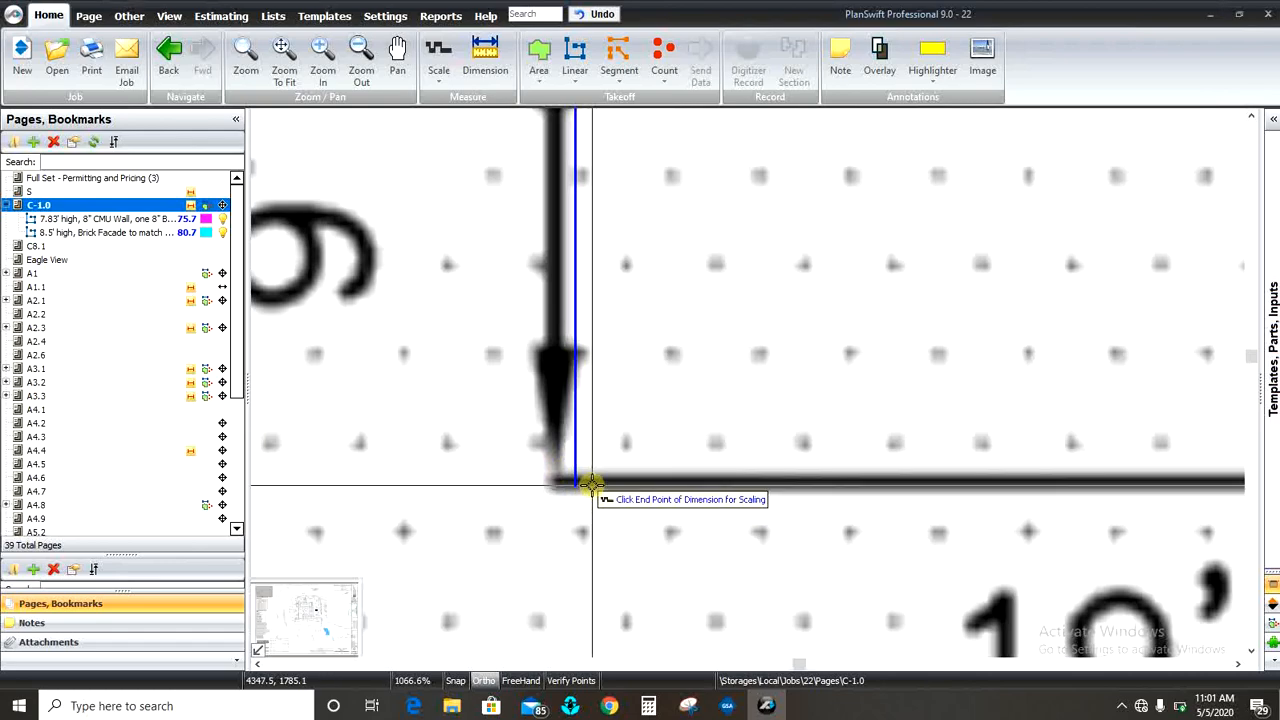
left_click(592, 484)
scroll(600, 450, "down", 9)
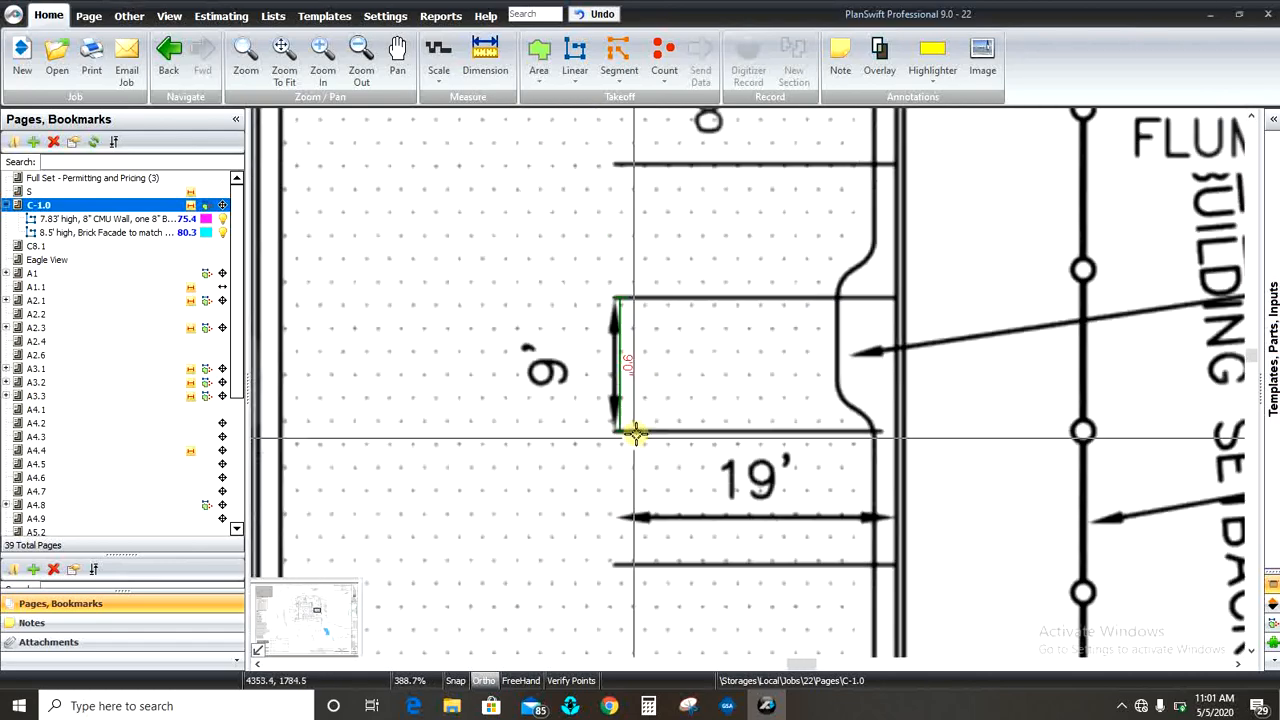
scroll(586, 185, "up", 3)
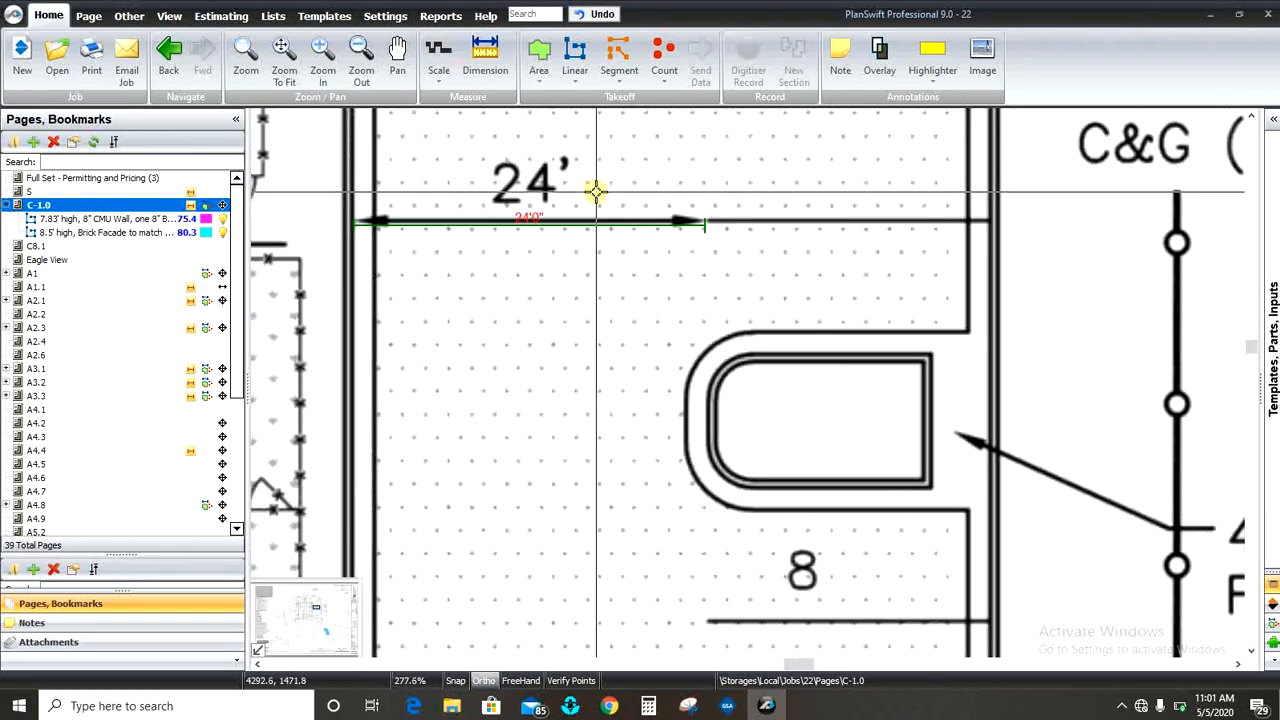
scroll(514, 180, "down", 1)
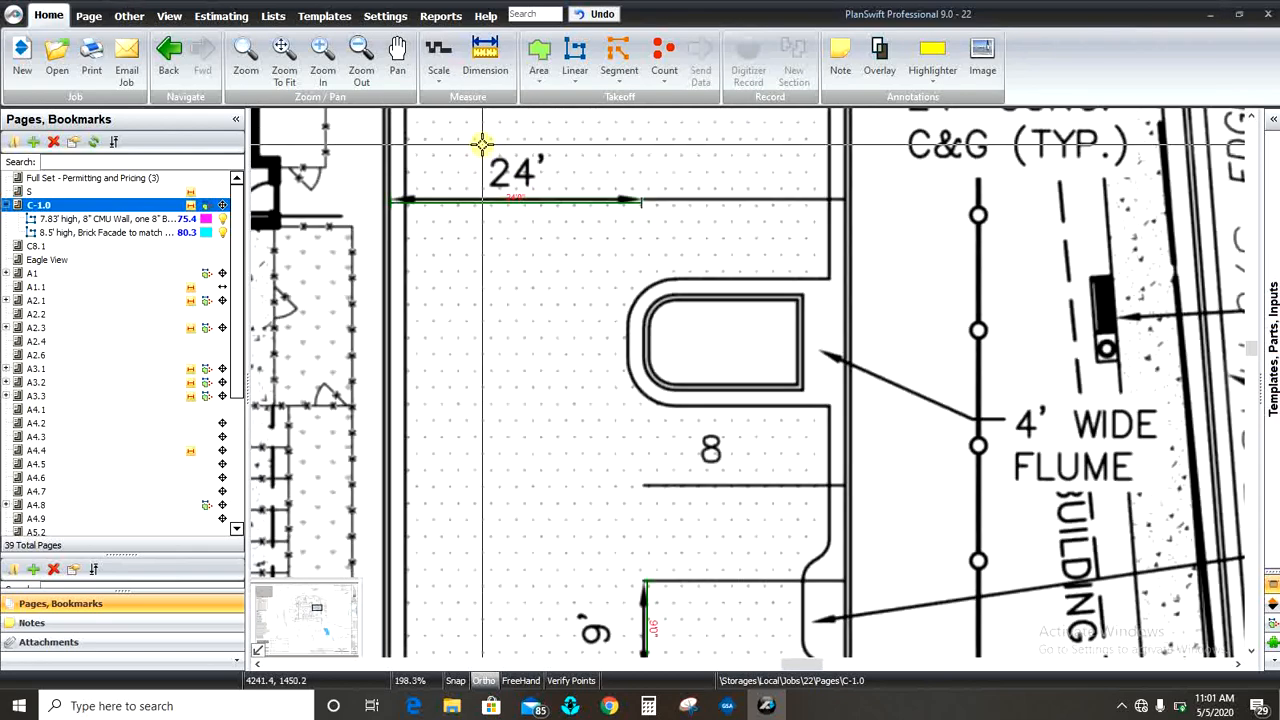
scroll(503, 294, "down", 4)
scroll(580, 380, "up", 5)
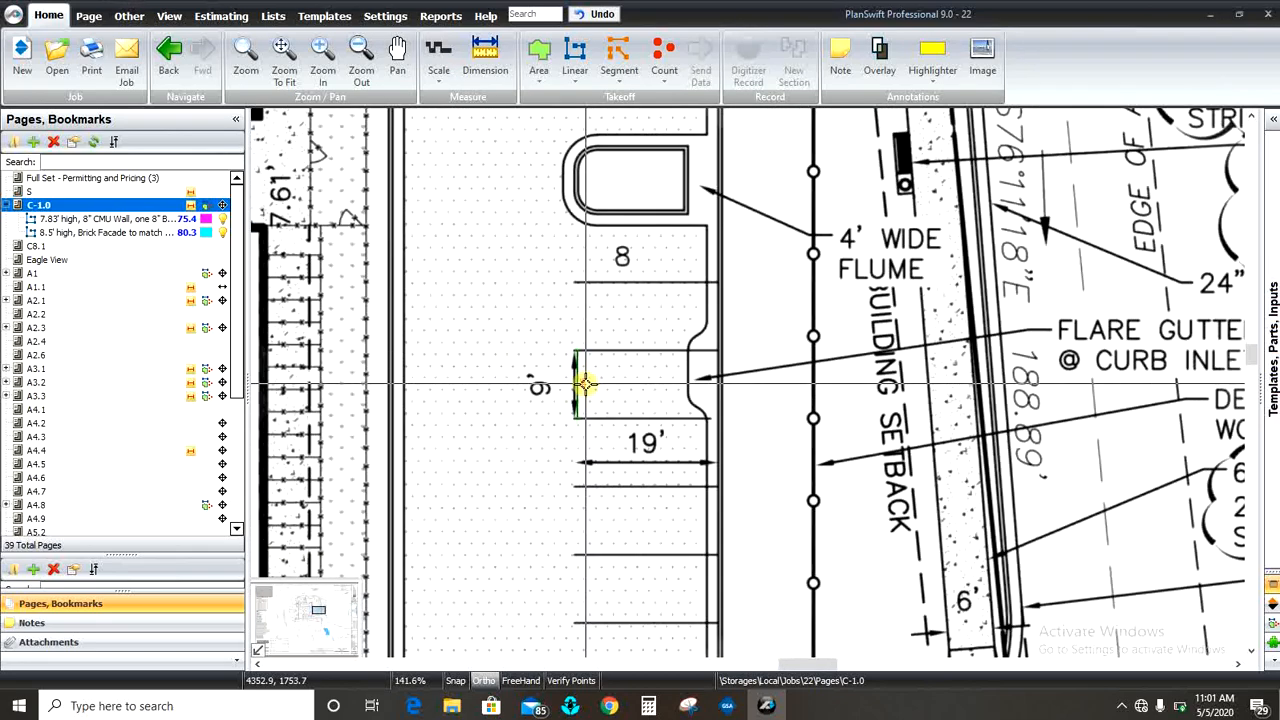
scroll(590, 382, "down", 1)
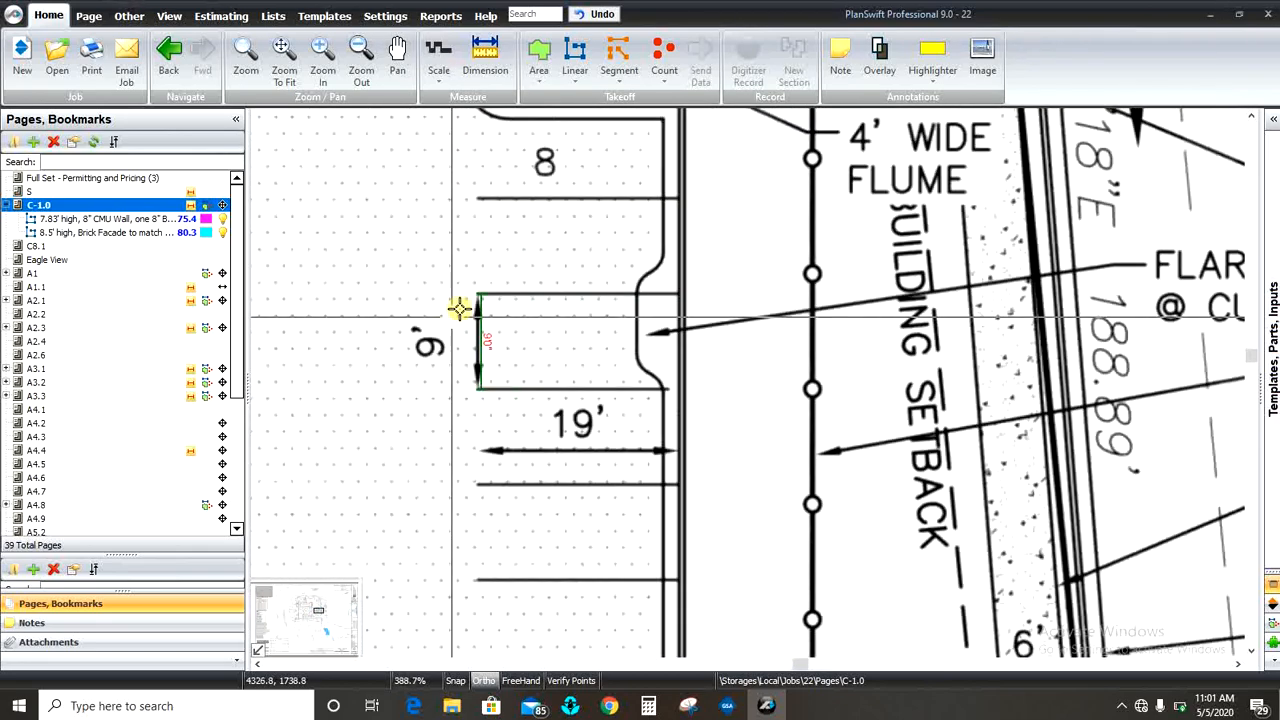
Place a dimension along the graphic scale bar from the 0 mark to the first 30' mark beyond it.
left_click(487, 58)
scroll(490, 205, "down", 6)
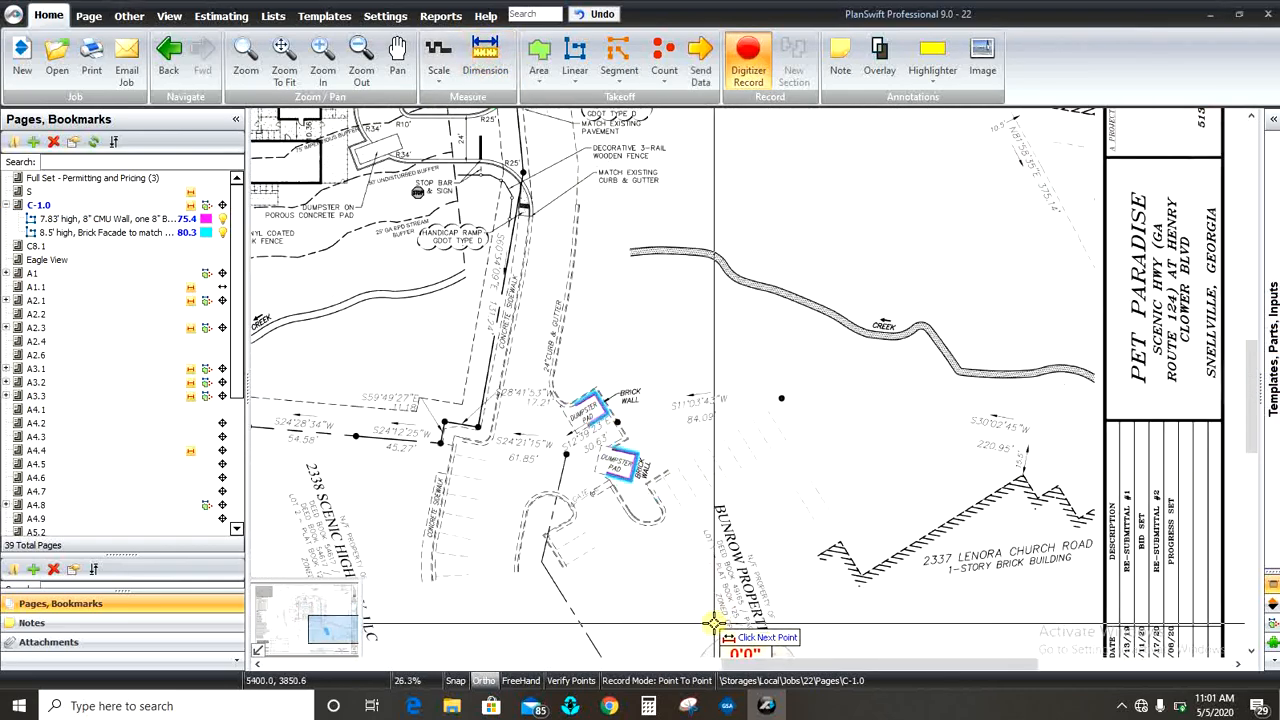
scroll(603, 437, "up", 5)
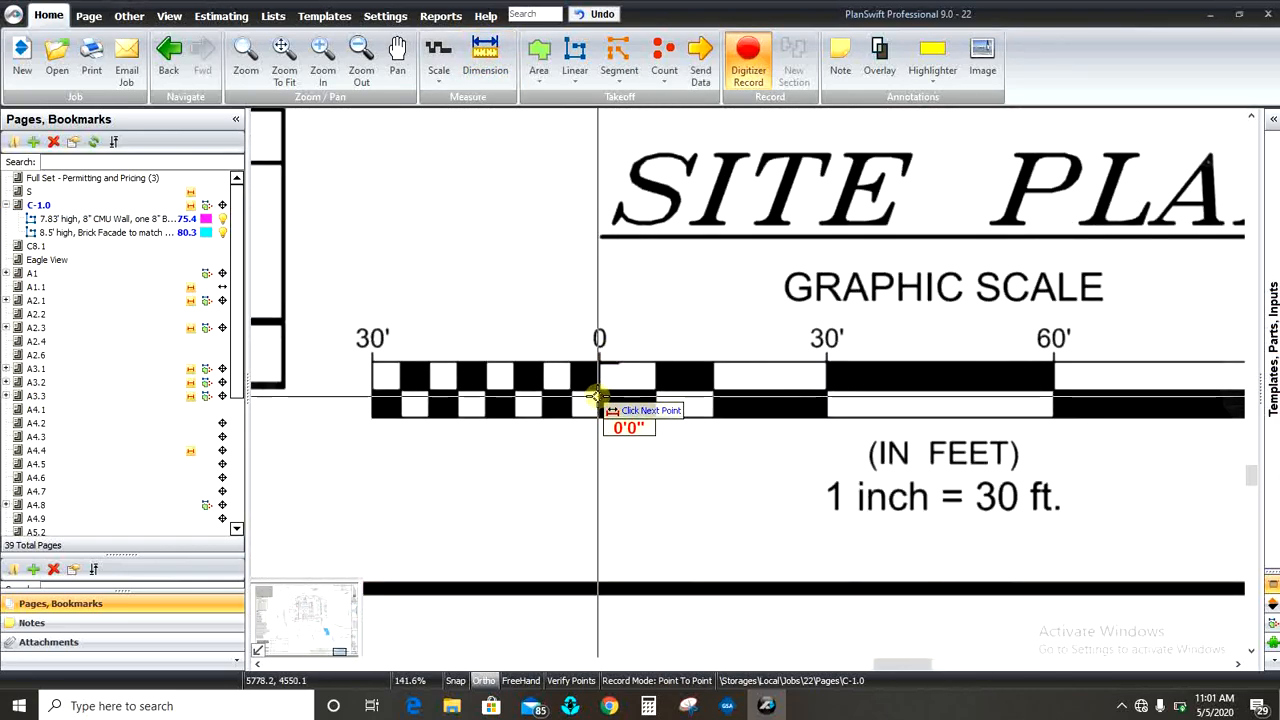
scroll(597, 394, "up", 2)
scroll(600, 394, "down", 1)
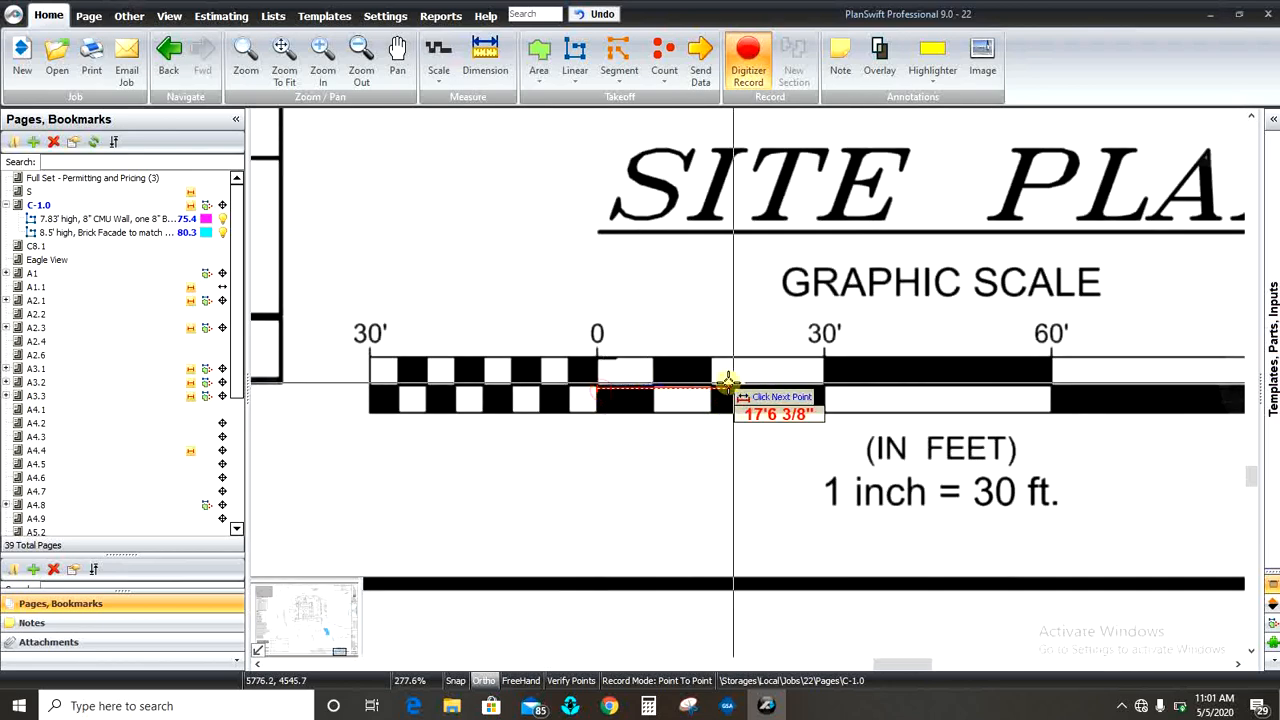
scroll(829, 390, "up", 3)
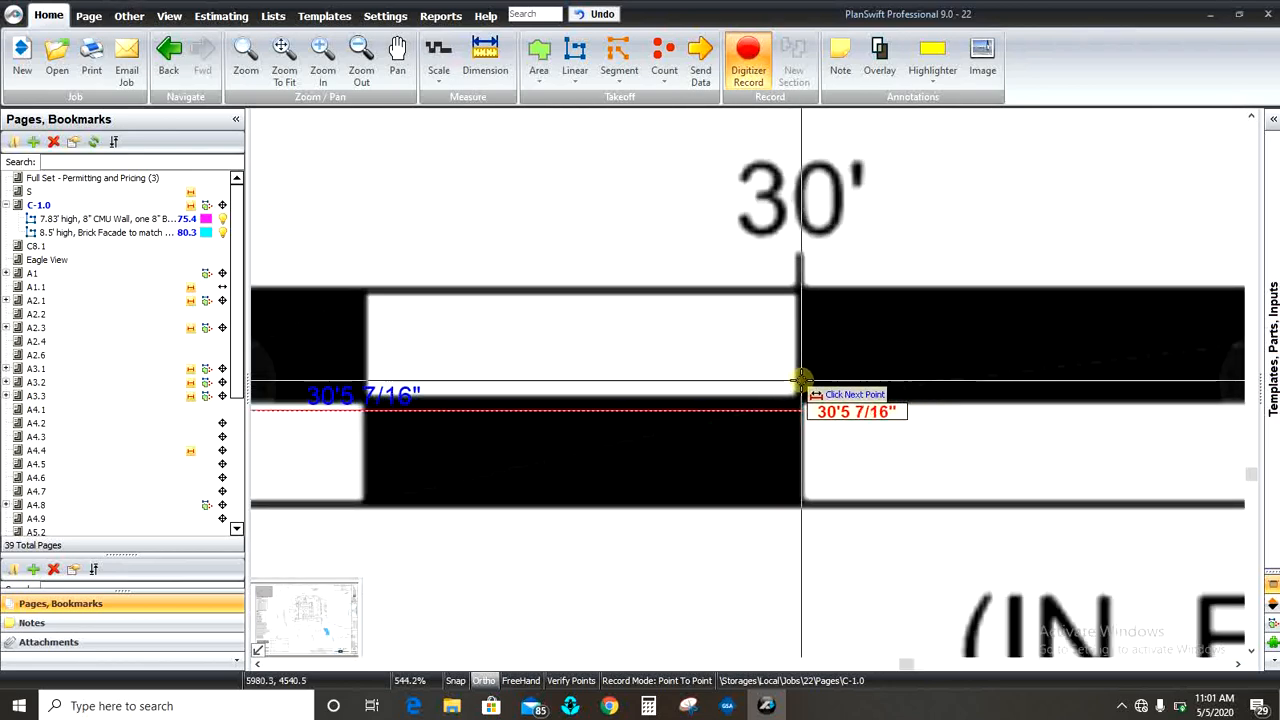
scroll(698, 440, "down", 1)
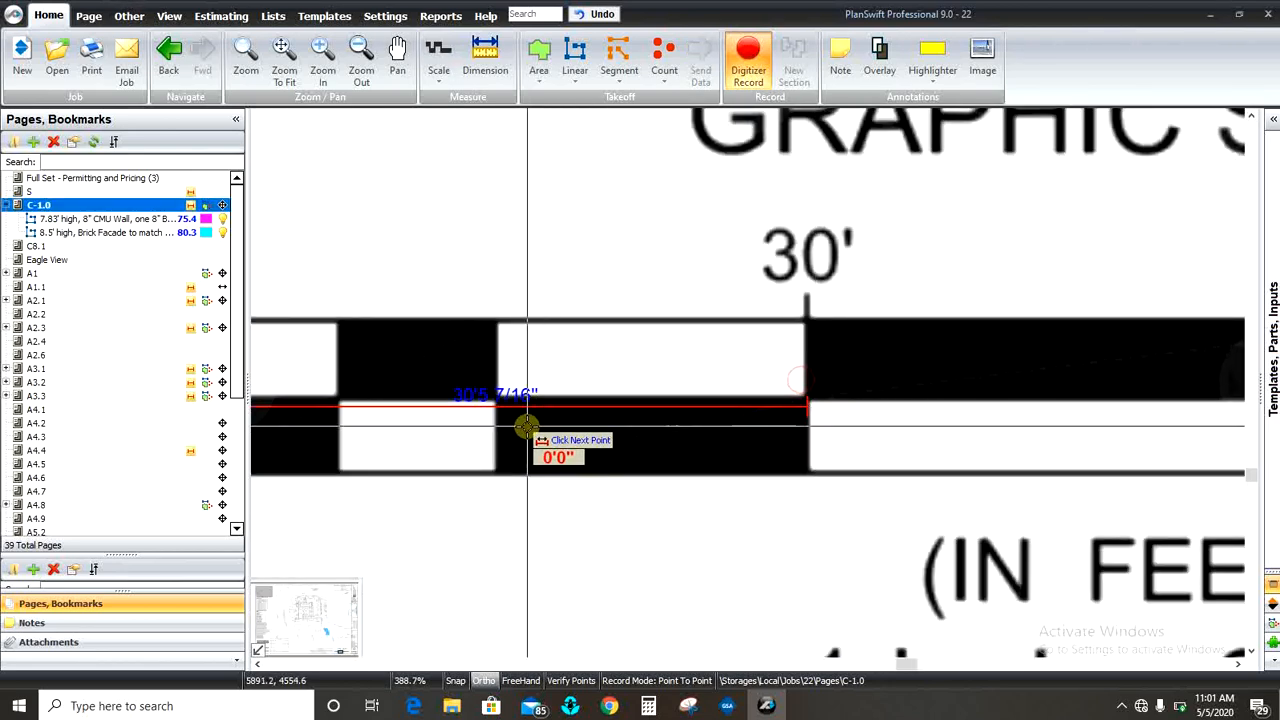
Examine the placed dimension against the 0 and 30' marks of the graphic scale bar and the written scale note.
scroll(503, 409, "up", 1)
scroll(864, 434, "down", 3)
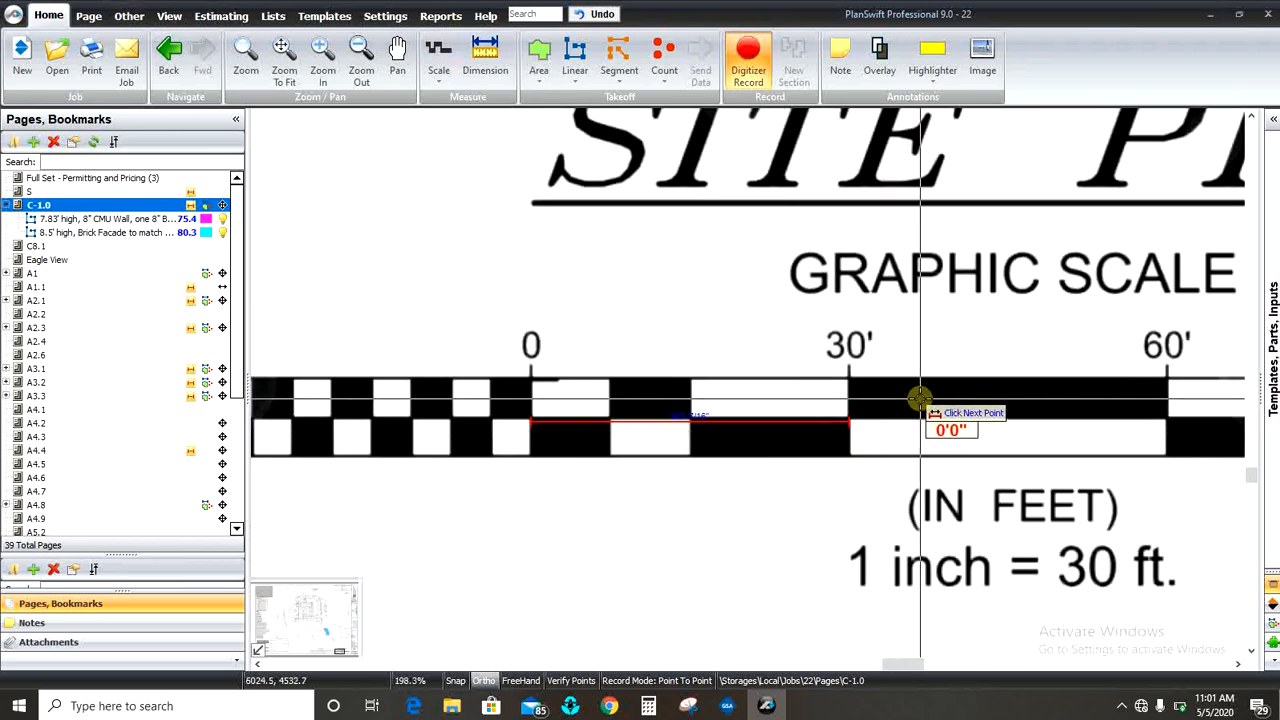
scroll(517, 403, "up", 4)
scroll(422, 376, "down", 3)
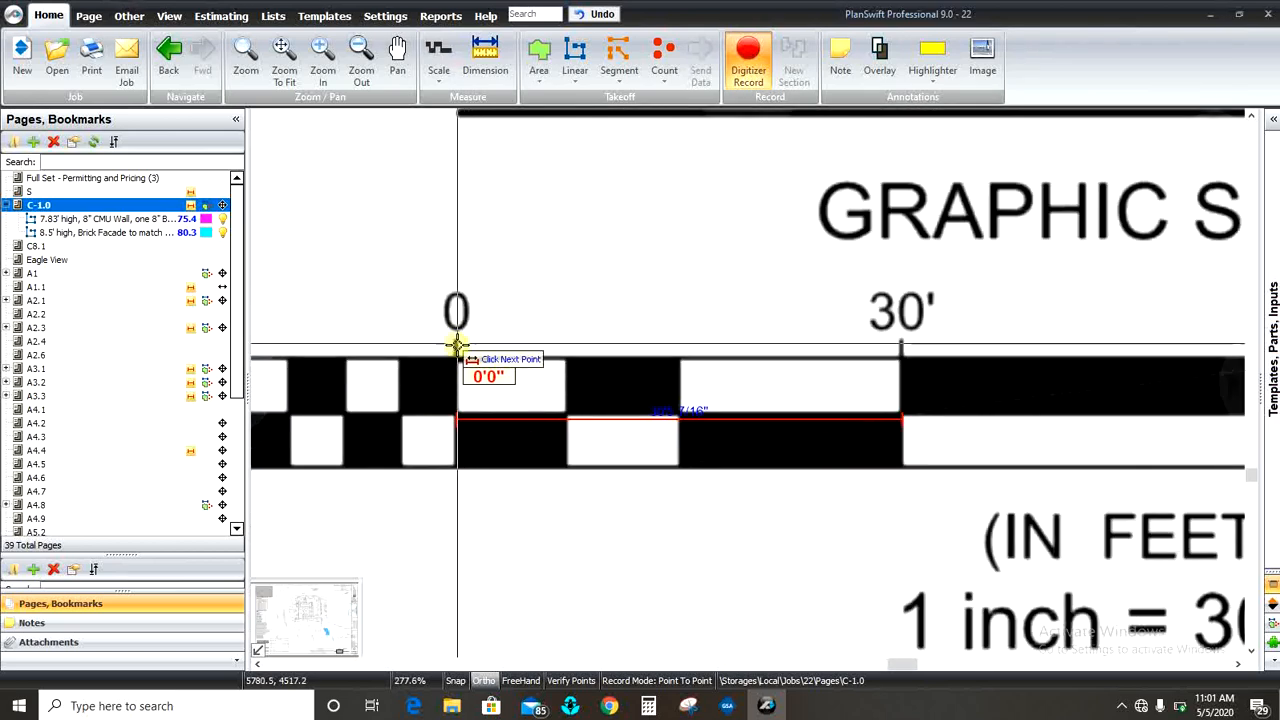
scroll(456, 345, "up", 3)
scroll(458, 361, "down", 6)
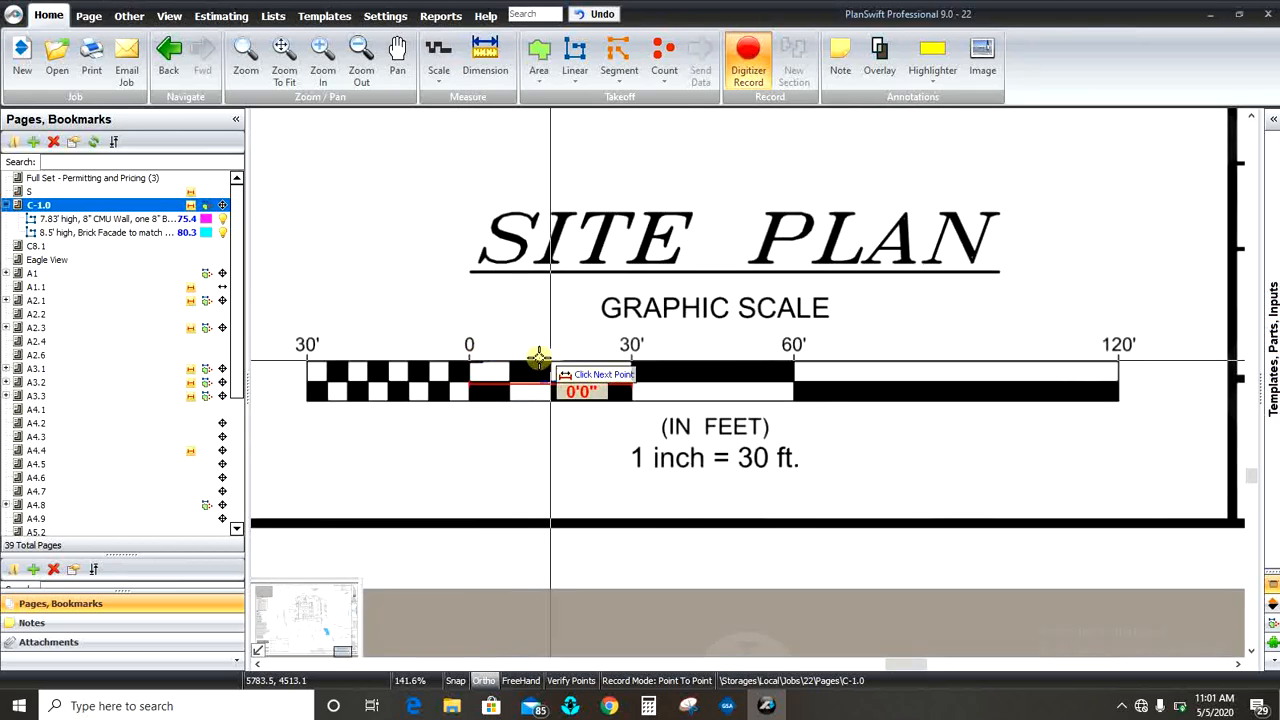
scroll(531, 388, "up", 7)
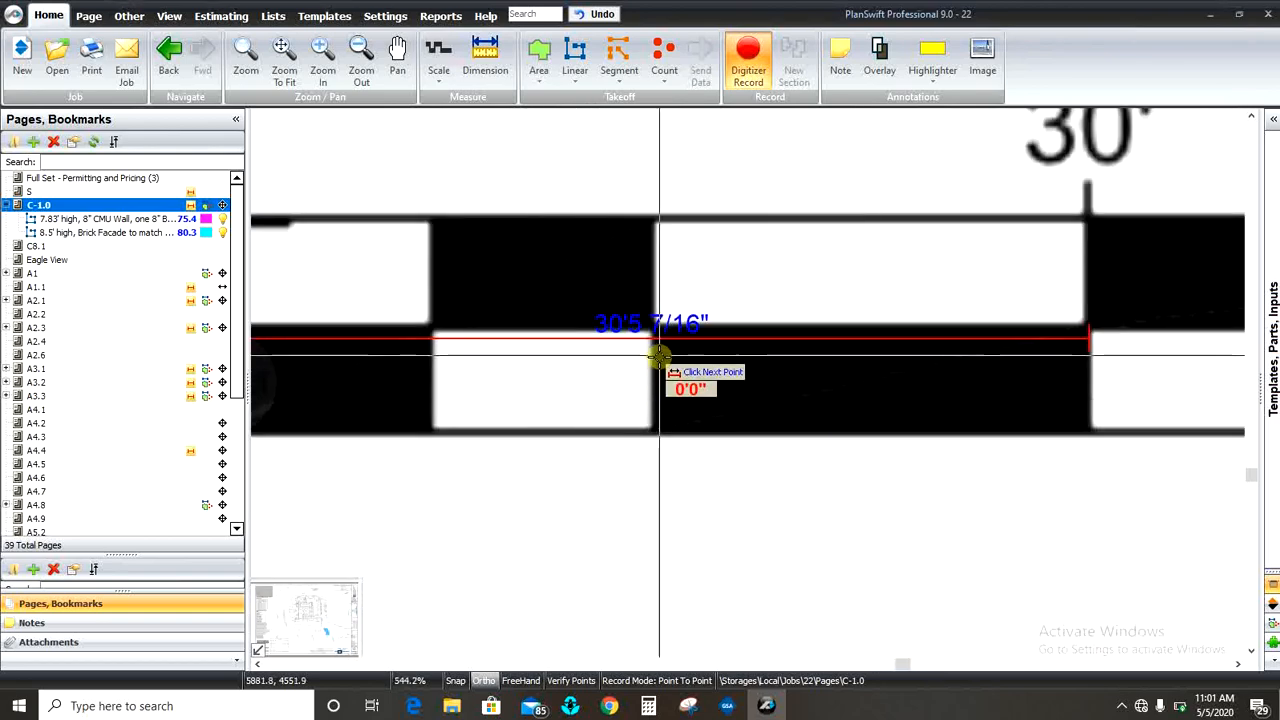
scroll(700, 455, "down", 8)
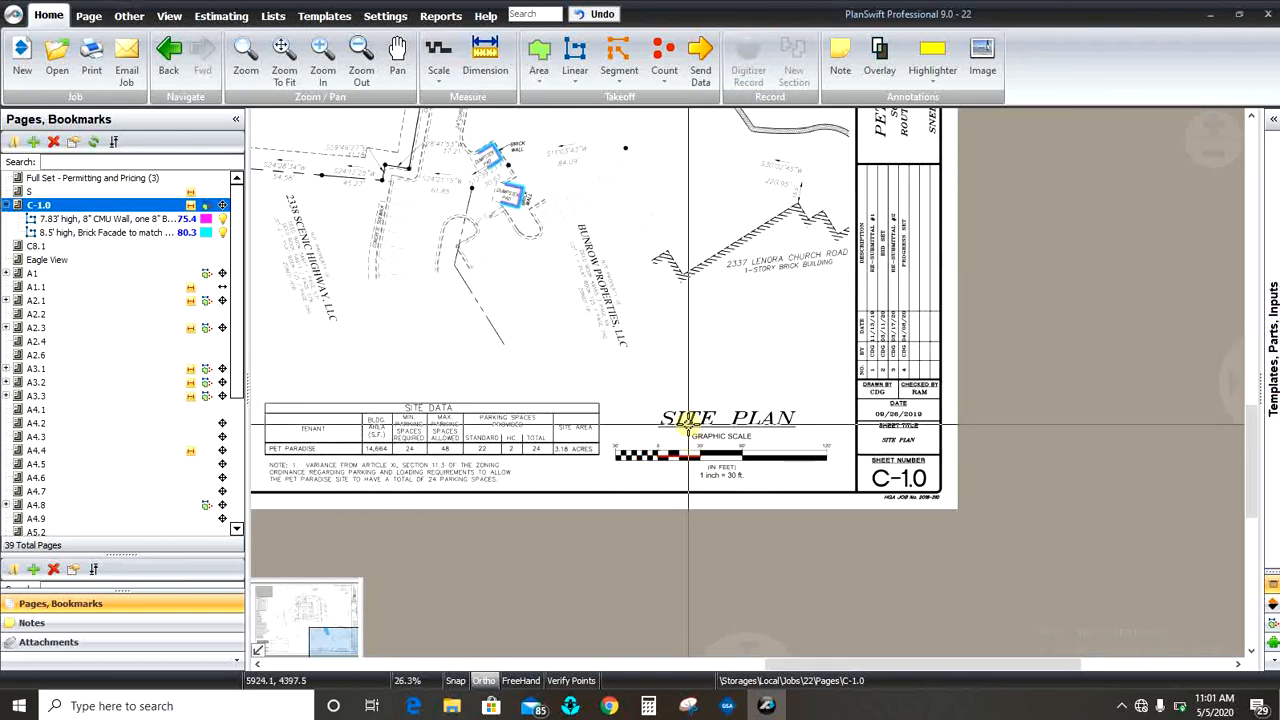
Review the whole site plan sheet, from the graphic scale bar to the daycamp buildings and the porous asphalt parking lot.
scroll(757, 490, "up", 4)
scroll(870, 520, "down", 5)
scroll(429, 177, "up", 3)
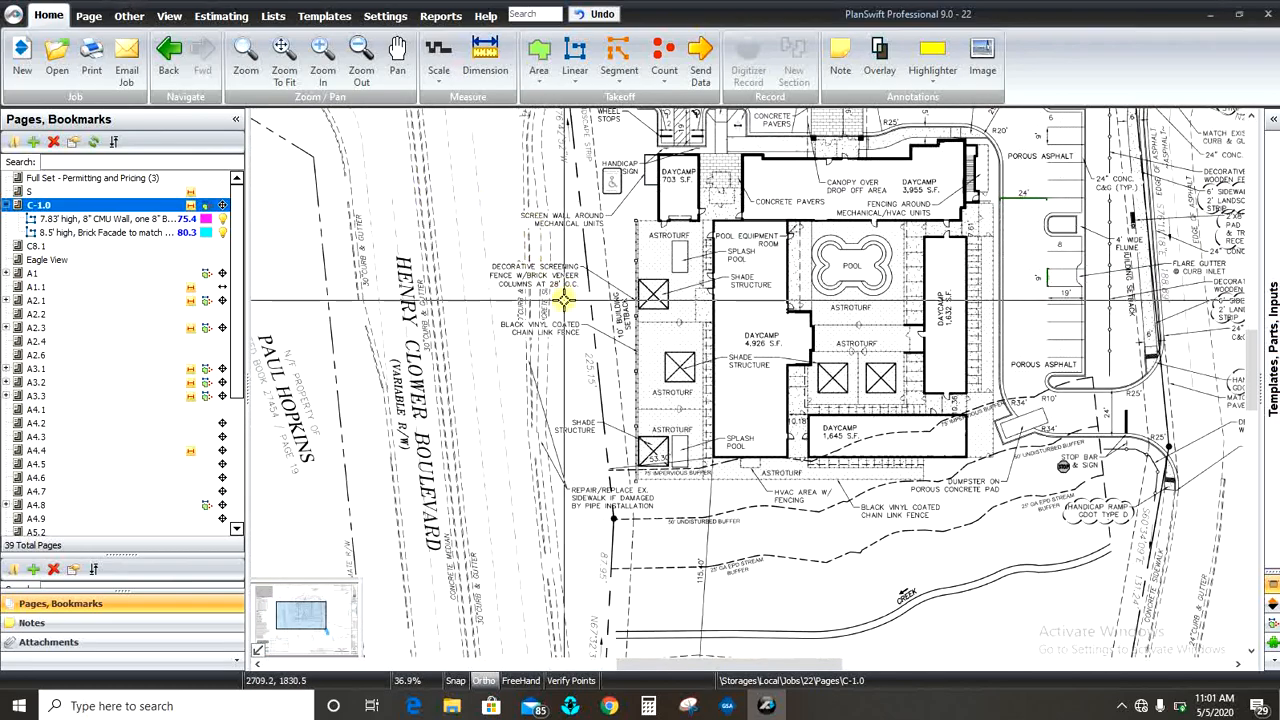
scroll(576, 215, "down", 2)
scroll(590, 212, "down", 1)
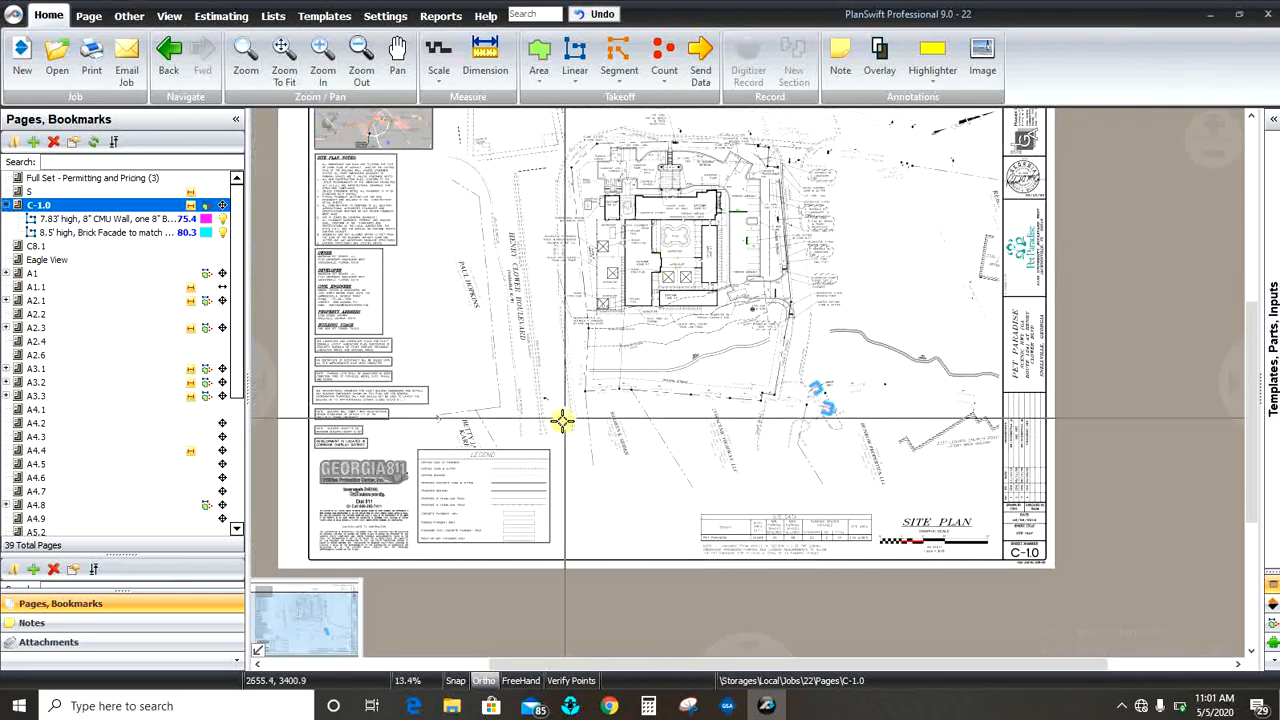
scroll(614, 294, "up", 3)
scroll(571, 449, "down", 3)
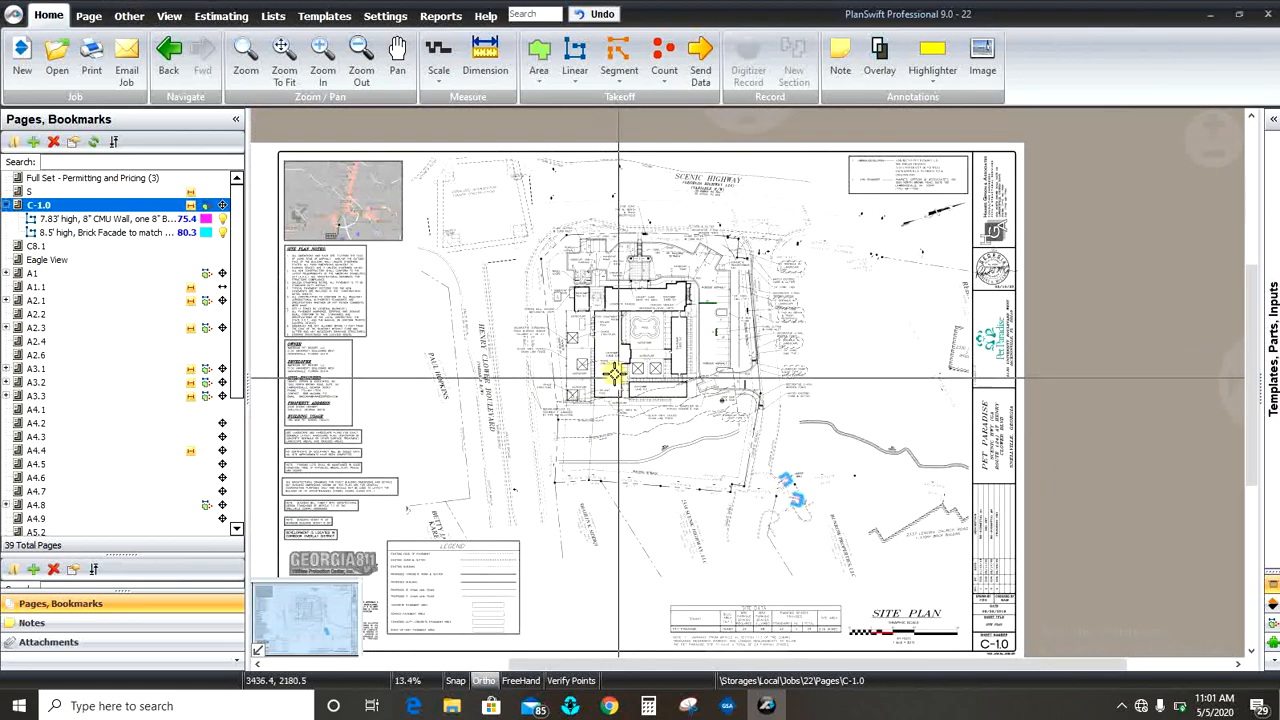
scroll(617, 376, "up", 1)
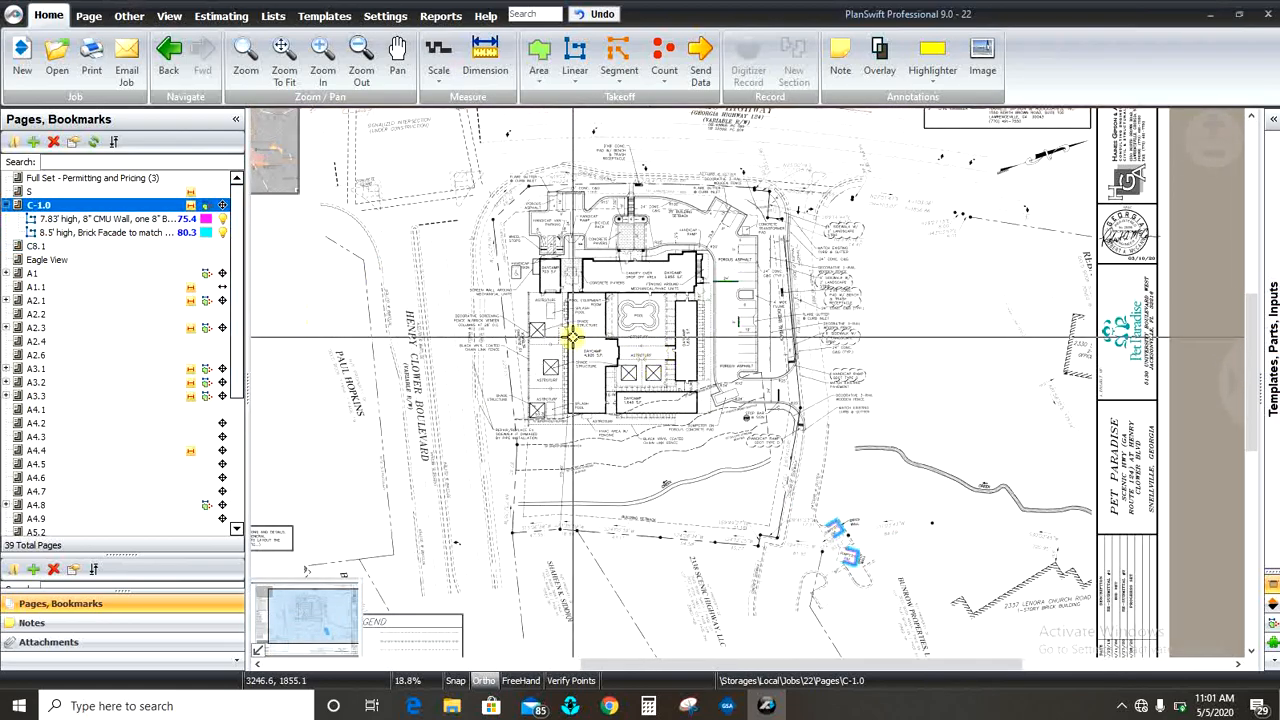
scroll(571, 334, "up", 2)
scroll(651, 286, "down", 2)
scroll(626, 348, "down", 1)
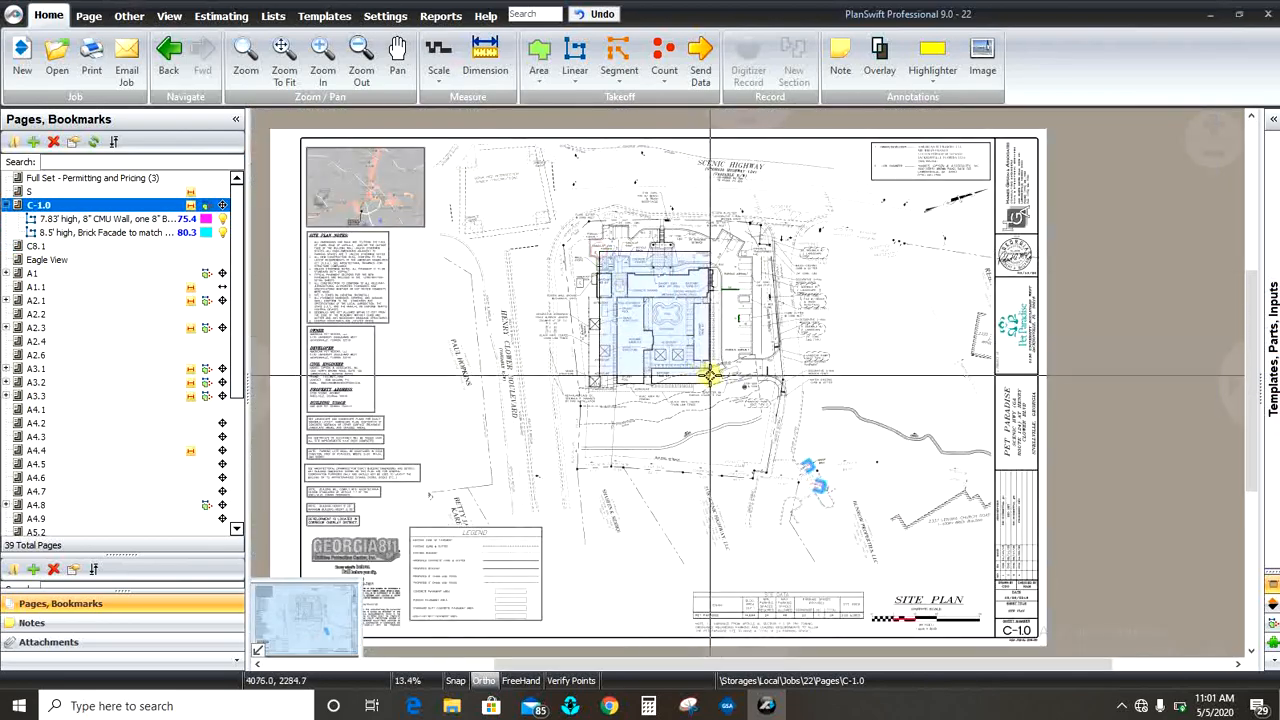
Look over the site details sheet C8.1 and open the building sections sheet A4.1.
scroll(894, 323, "up", 1)
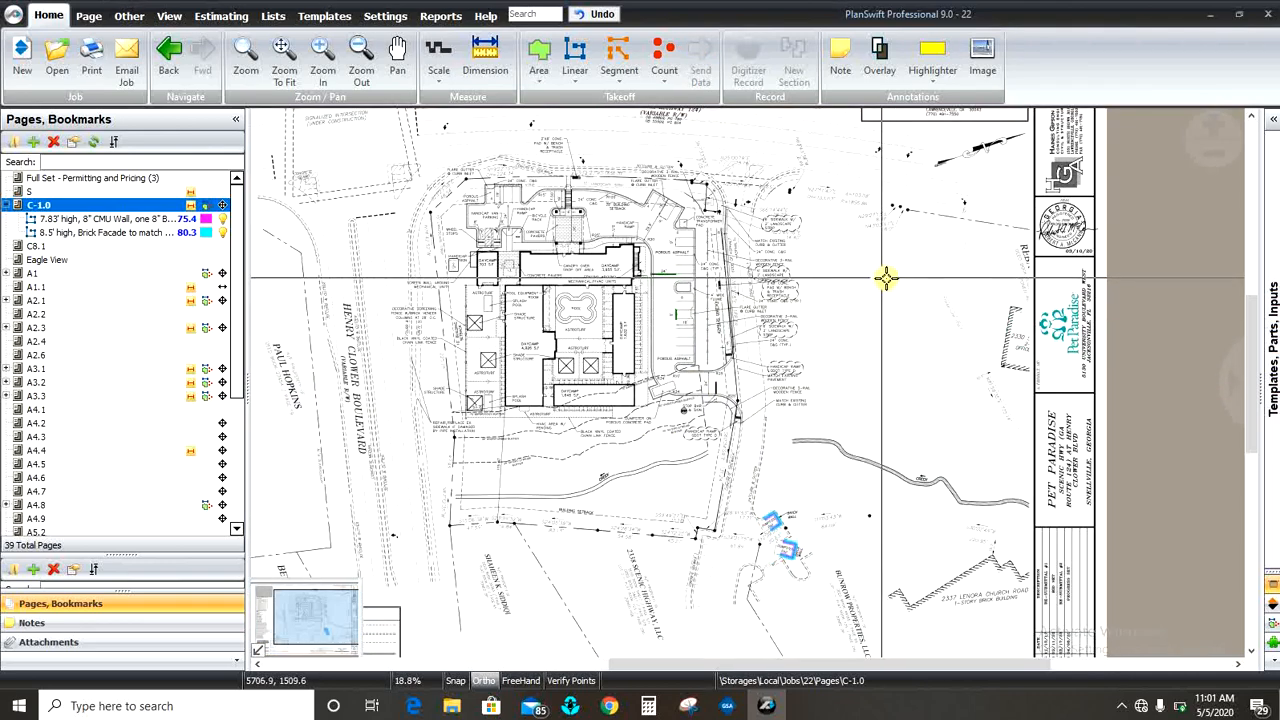
left_click(44, 250)
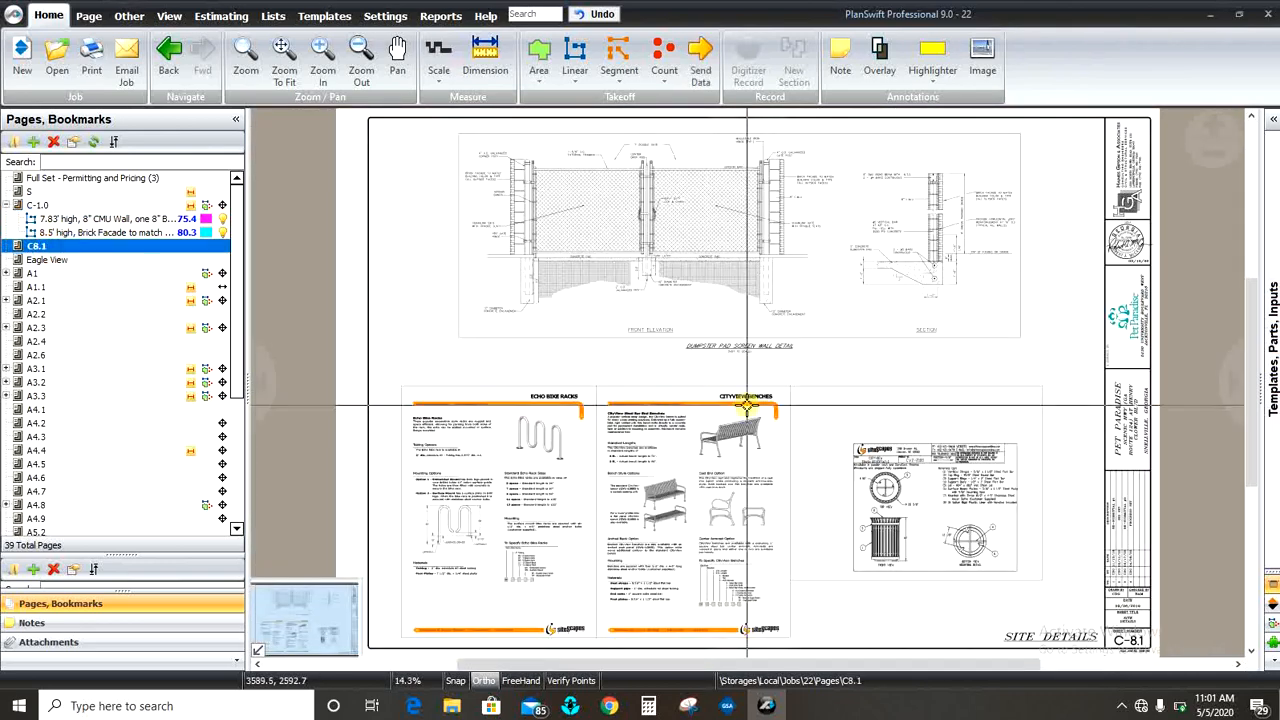
left_click(36, 412)
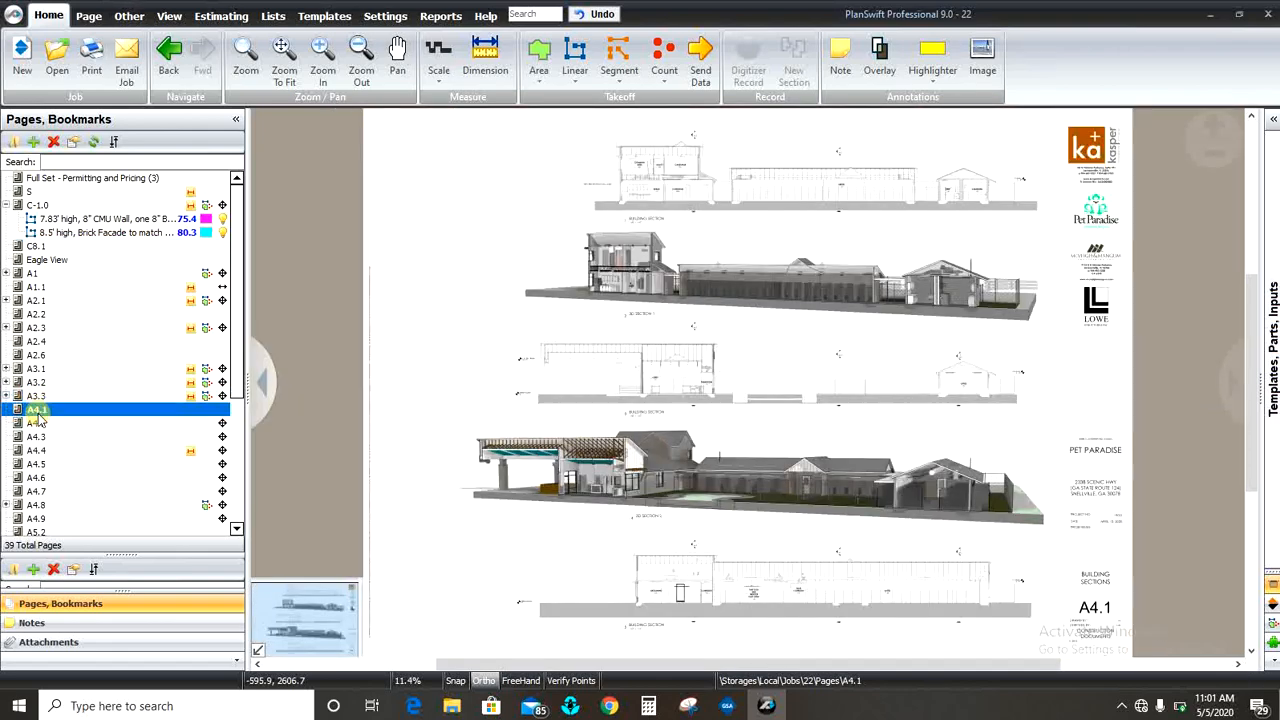
Examine the building sections and the rendered 3D sections on sheet A4.1.
scroll(777, 298, "up", 1)
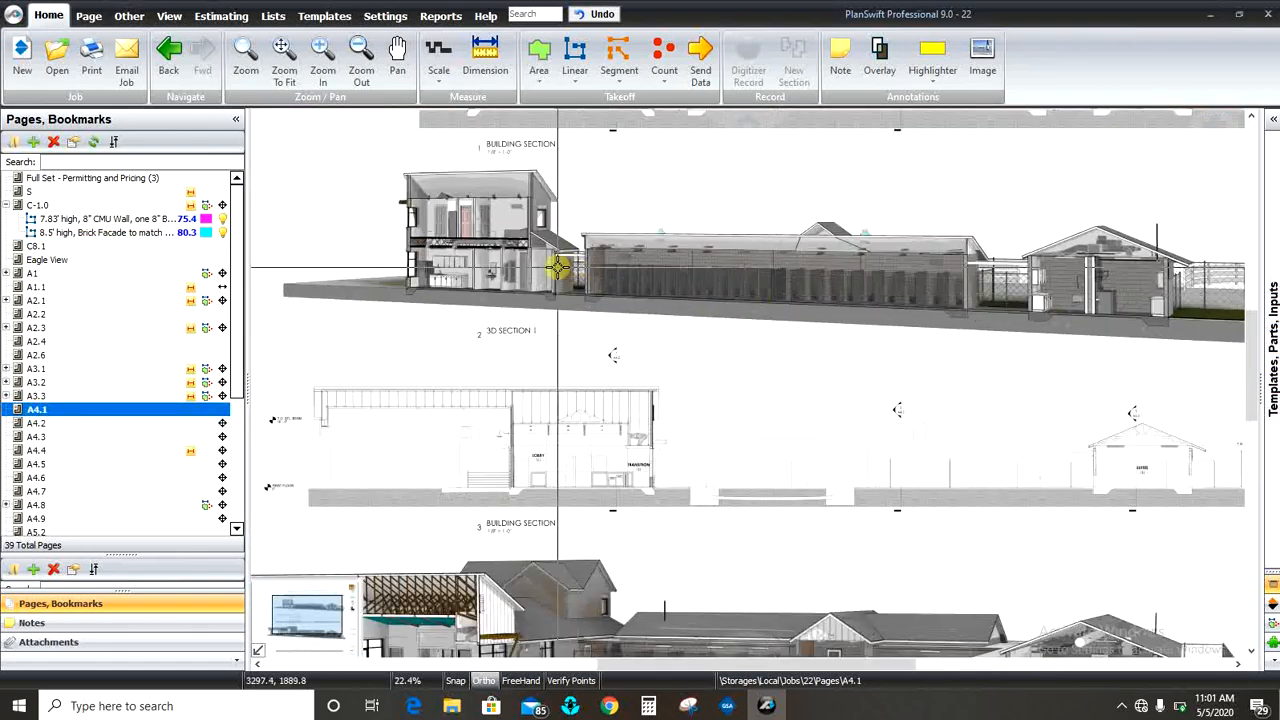
scroll(523, 277, "up", 2)
scroll(509, 223, "down", 3)
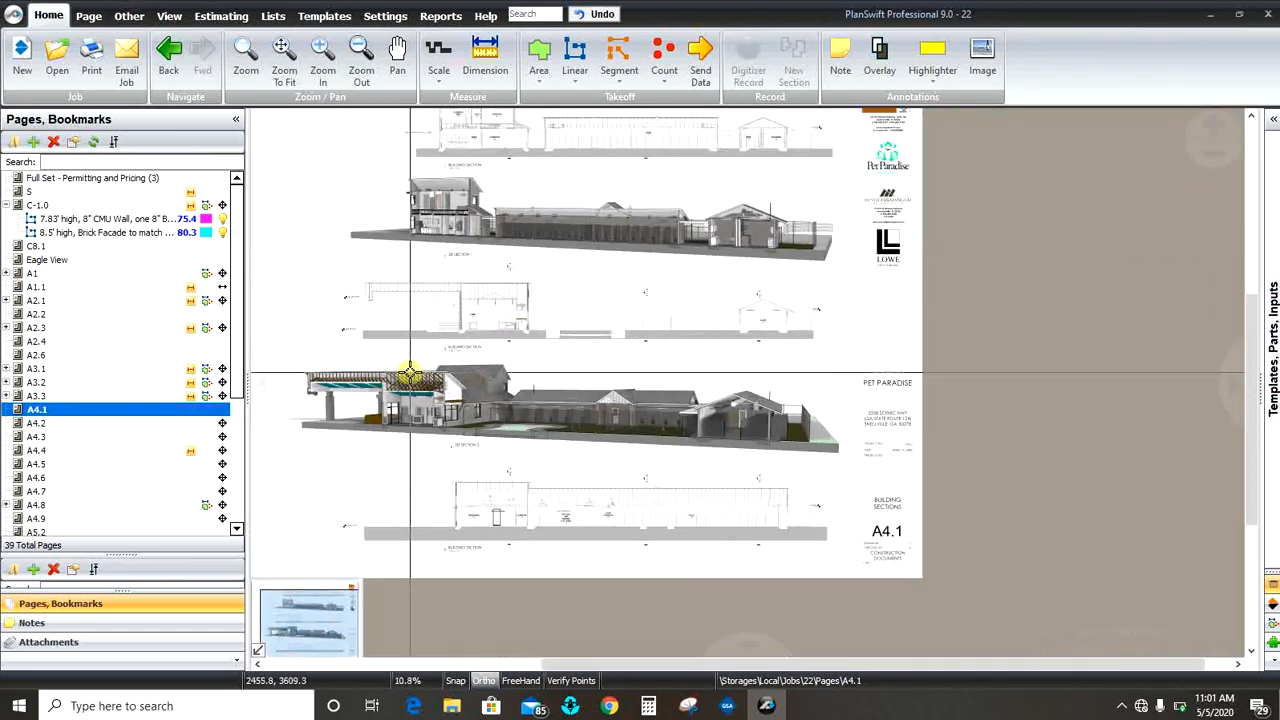
scroll(481, 346, "up", 3)
scroll(443, 480, "down", 3)
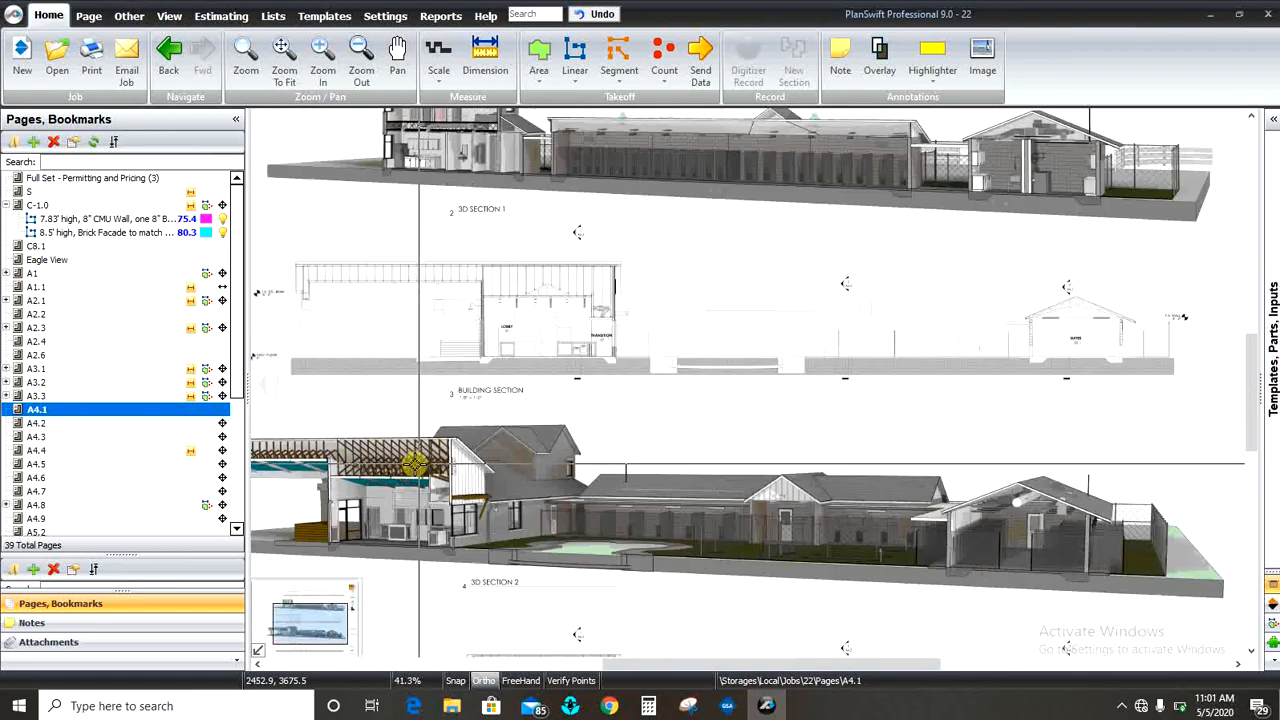
scroll(449, 277, "up", 1)
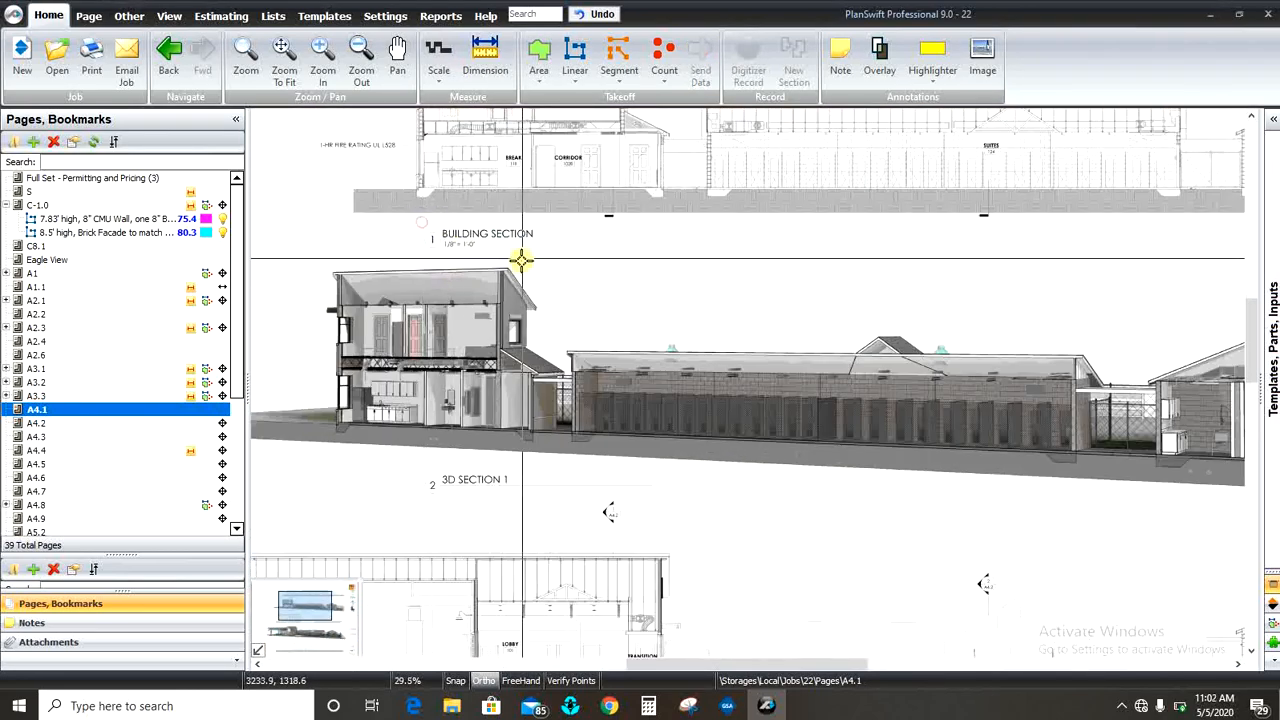
scroll(467, 187, "down", 2)
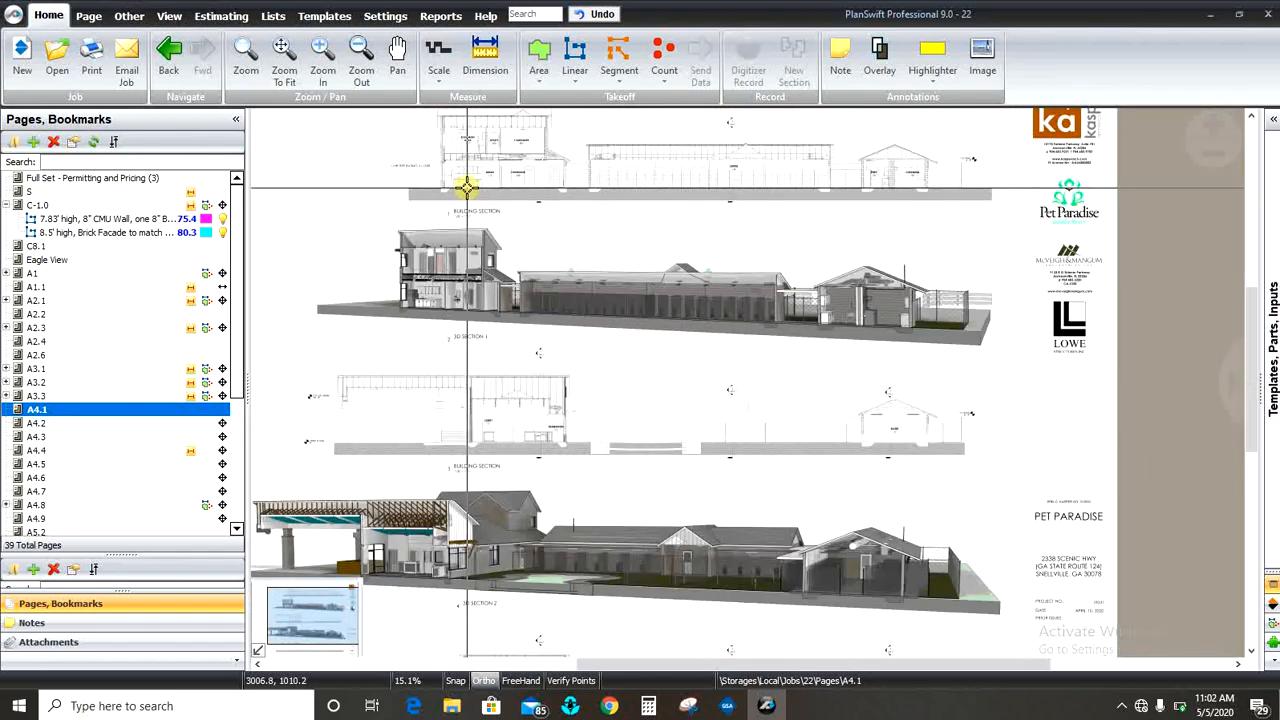
Check the available preset scales and the written scale note beneath building section 1.
left_click(440, 75)
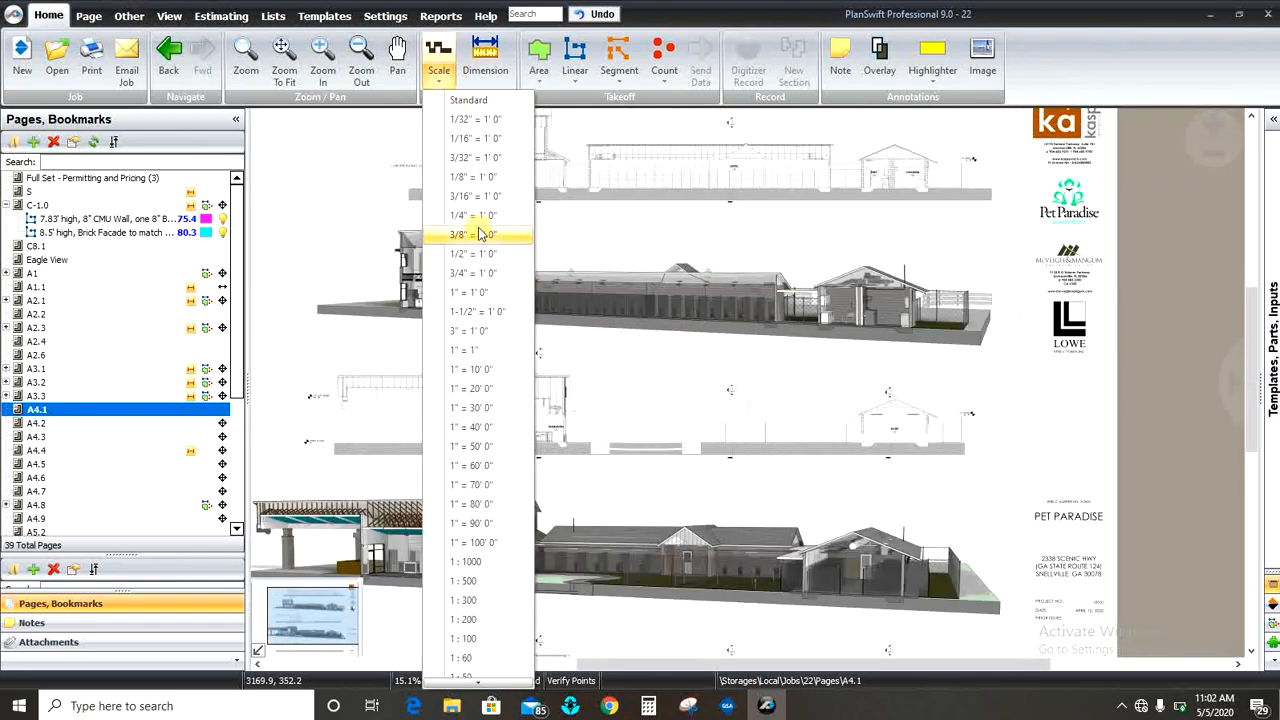
left_click(570, 309)
scroll(488, 197, "up", 3)
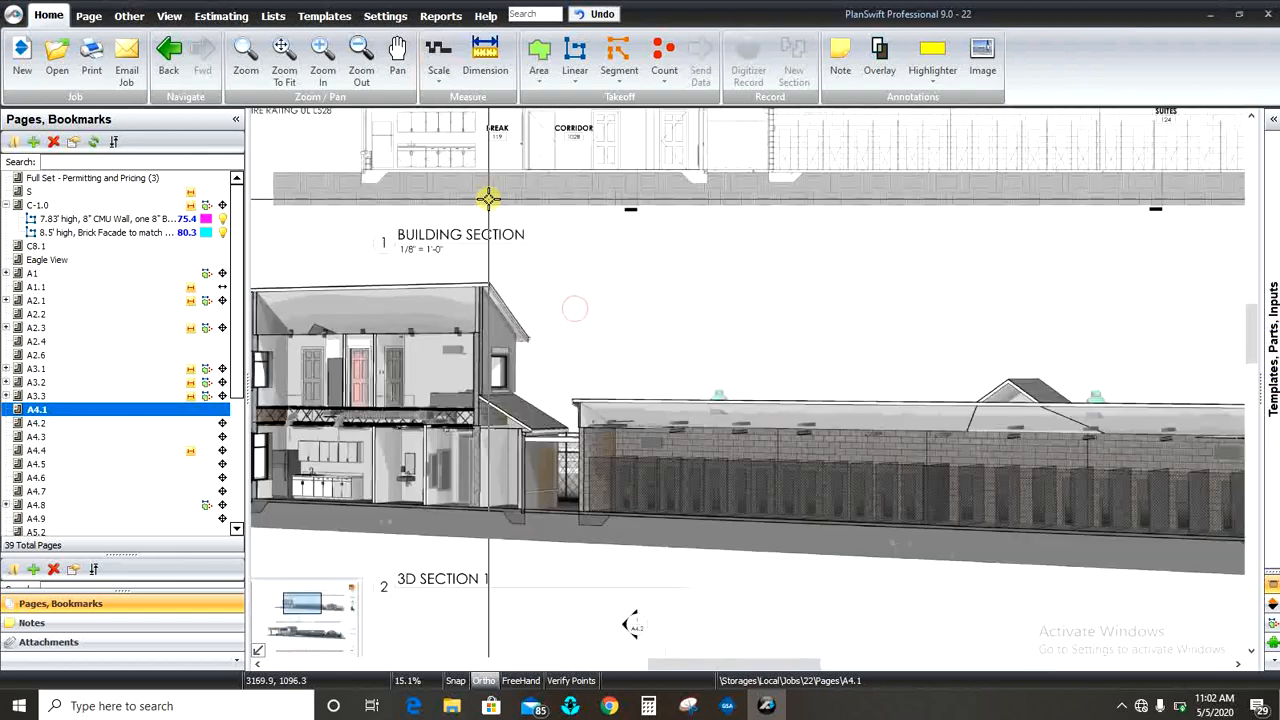
scroll(436, 236, "down", 2)
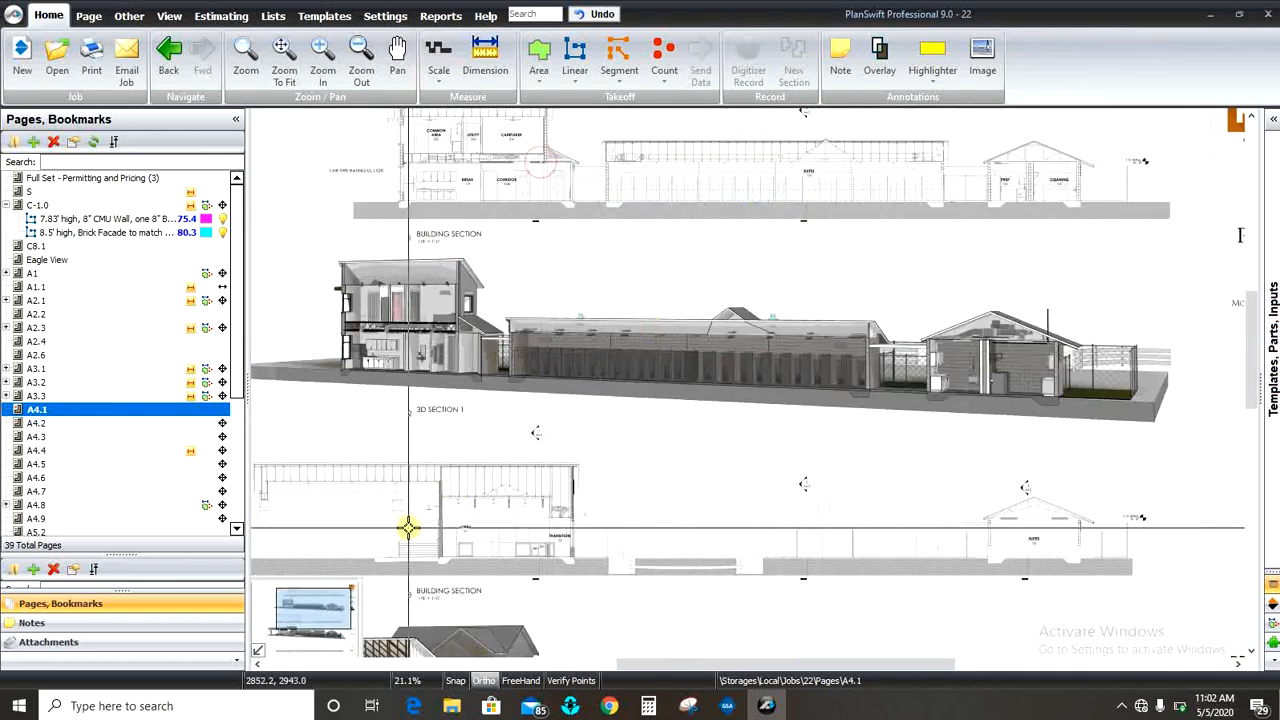
scroll(582, 519, "down", 1)
scroll(594, 565, "up", 3)
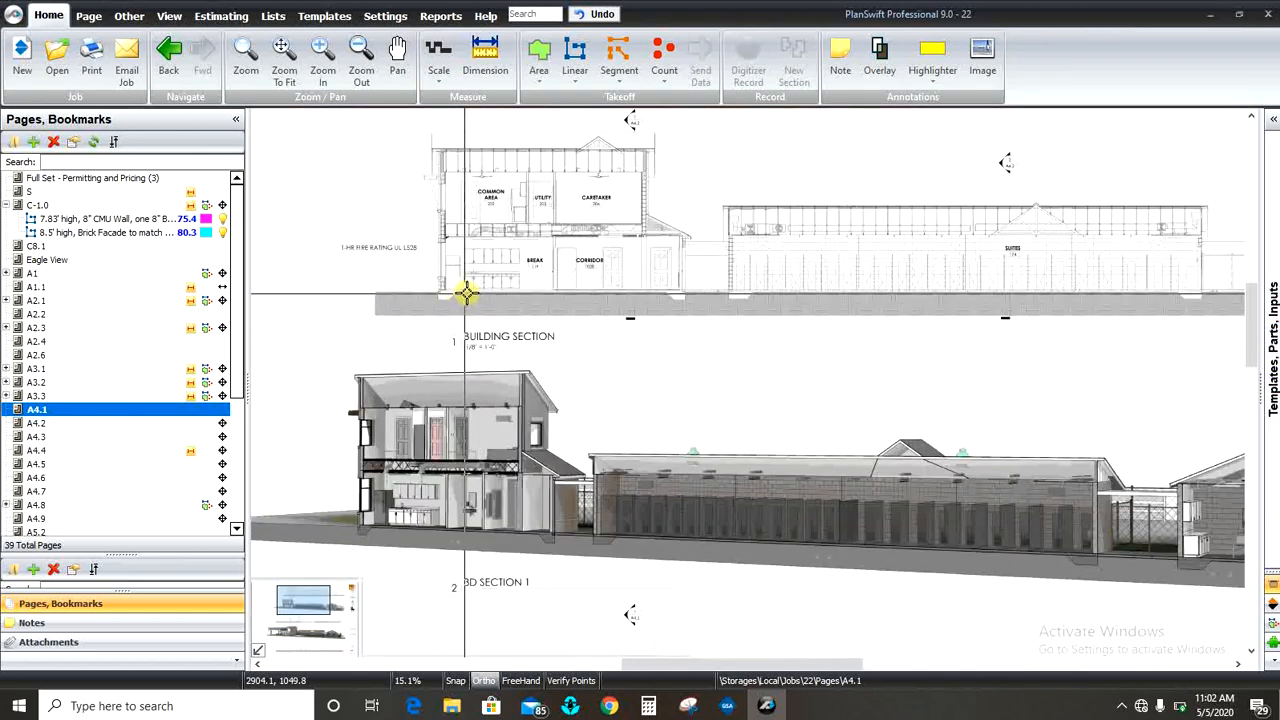
scroll(496, 388, "up", 2)
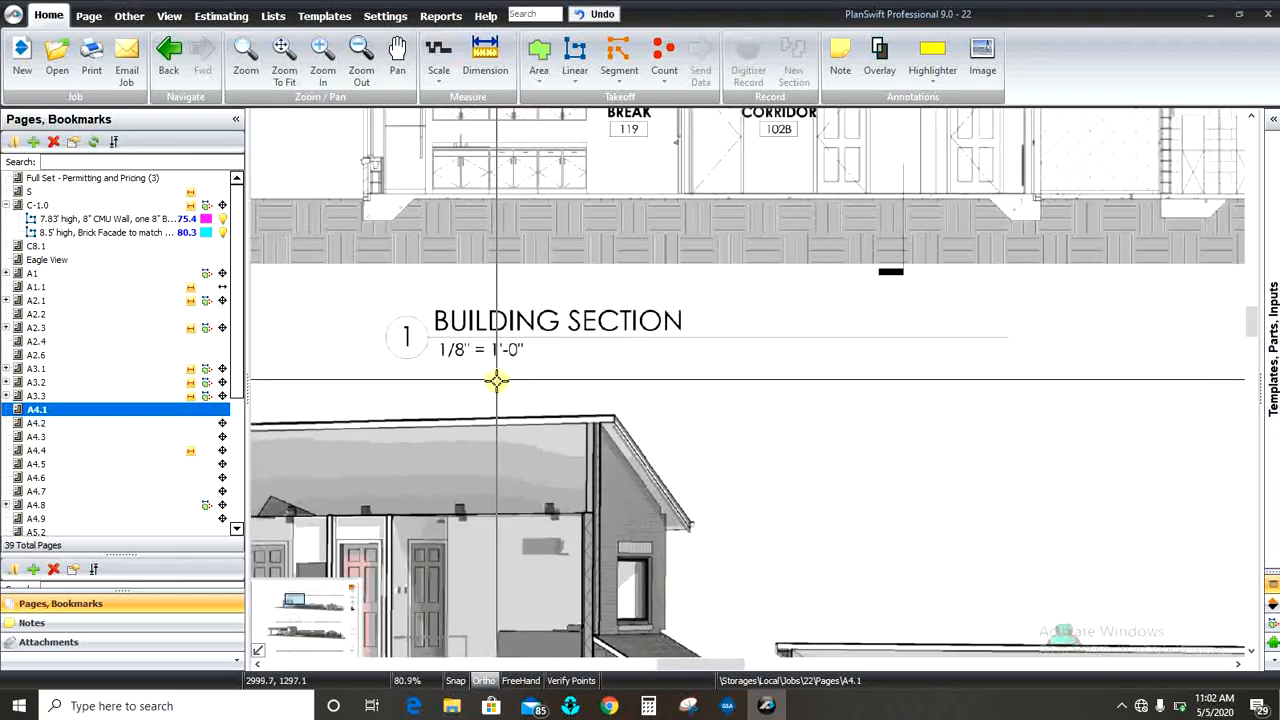
Compare the captions beneath 3D section 1 and building section 3 for a written scale.
scroll(438, 198, "down", 5)
scroll(448, 322, "up", 4)
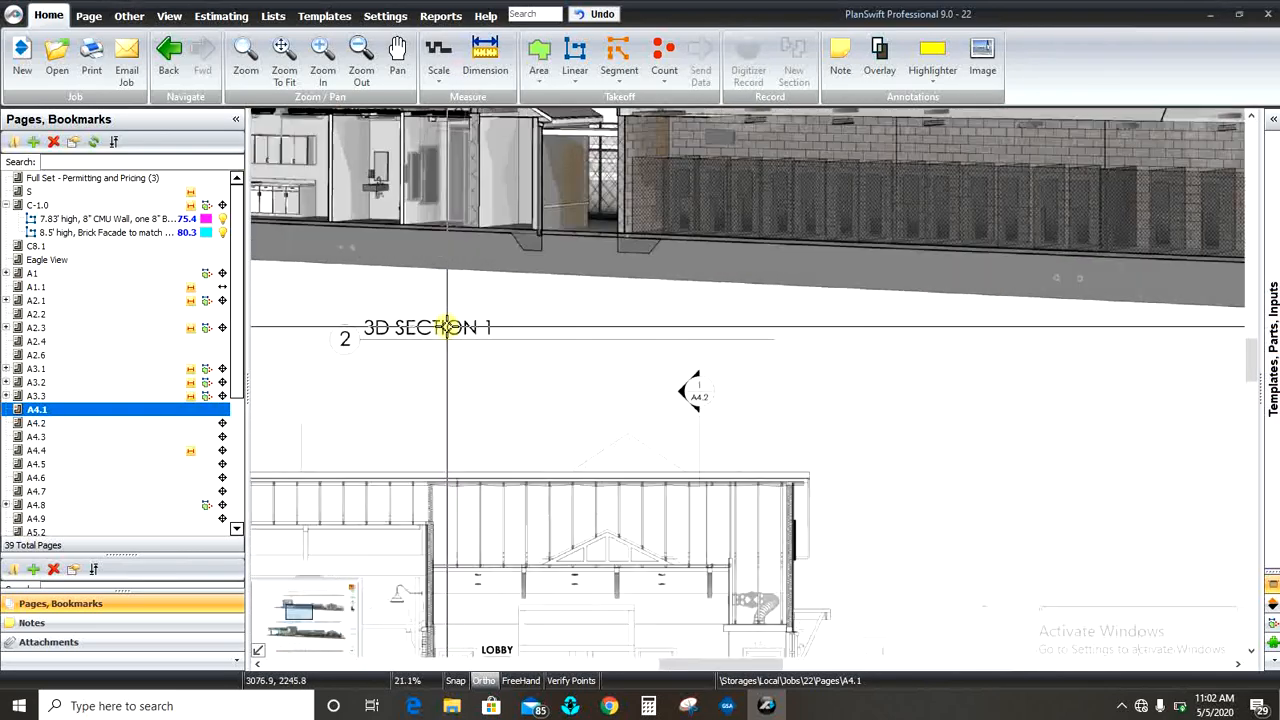
scroll(445, 280, "down", 2)
scroll(425, 250, "down", 3)
scroll(414, 330, "up", 3)
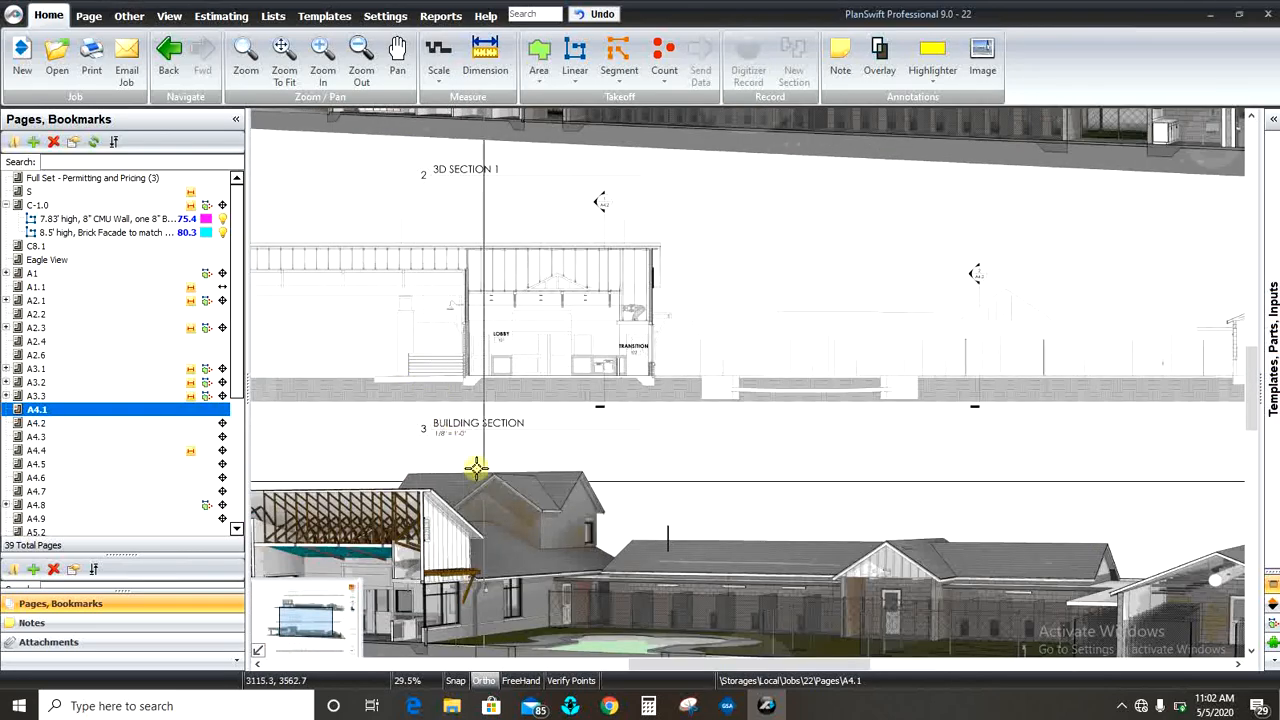
scroll(490, 450, "down", 2)
scroll(526, 257, "down", 1)
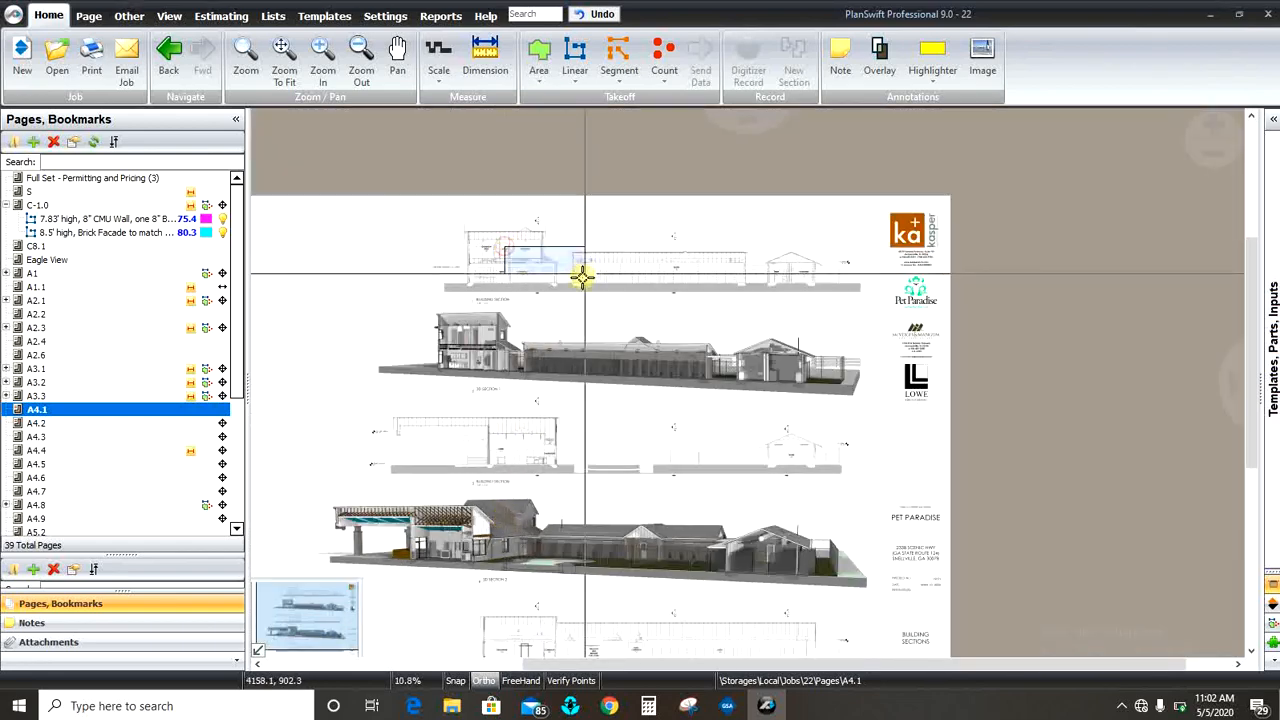
Review the separate section drawings across sheet A4.1, sweeping temporary selection boxes around the building section 1 area.
scroll(461, 284, "up", 1)
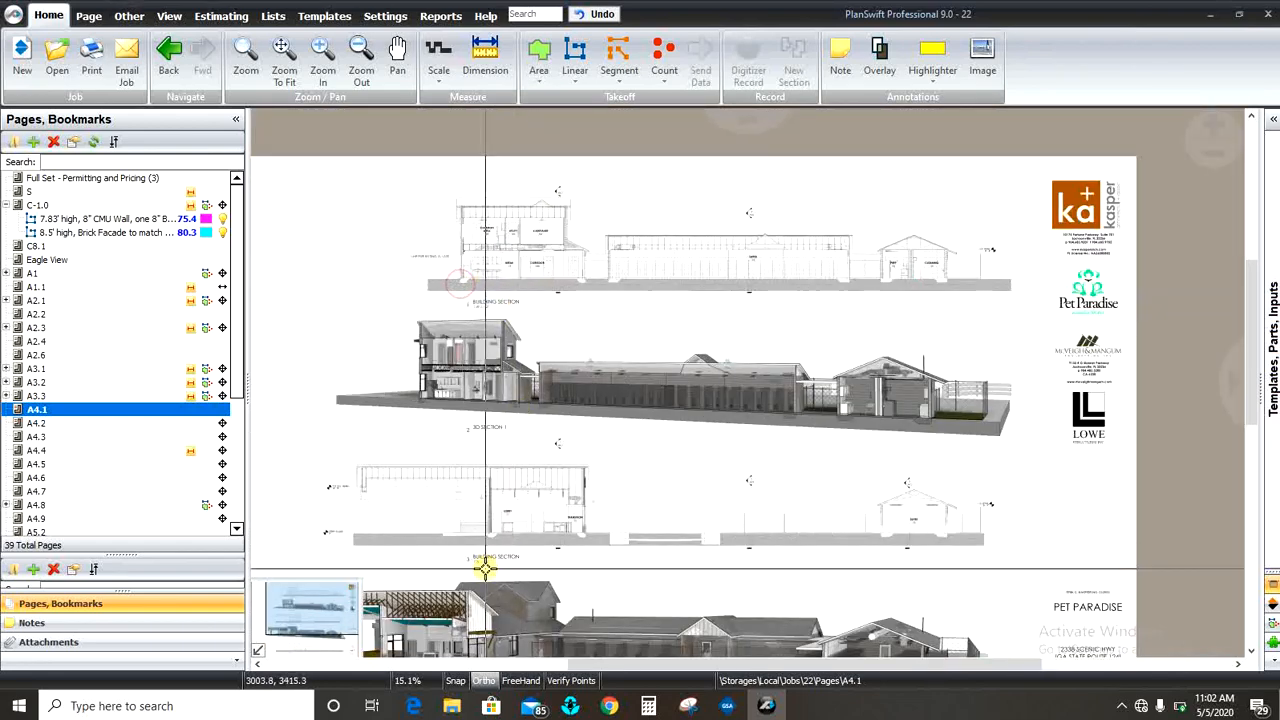
scroll(485, 568, "up", 1)
scroll(473, 505, "down", 1)
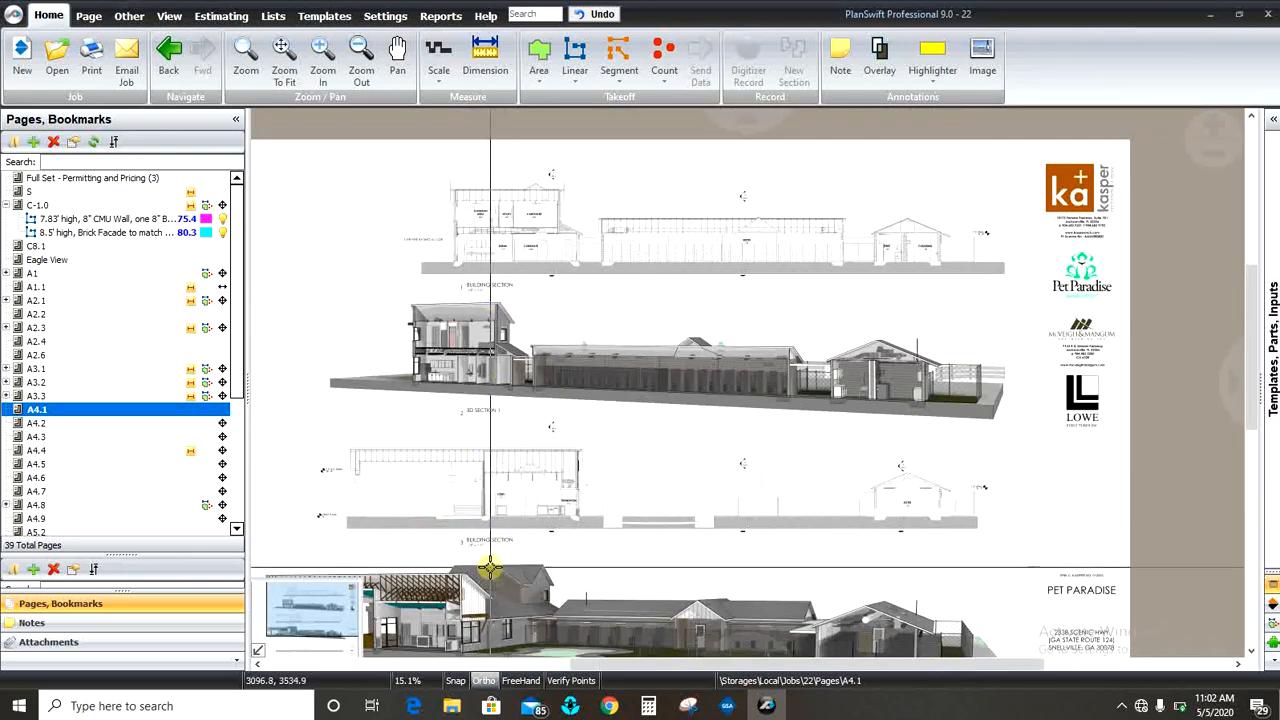
scroll(489, 568, "up", 1)
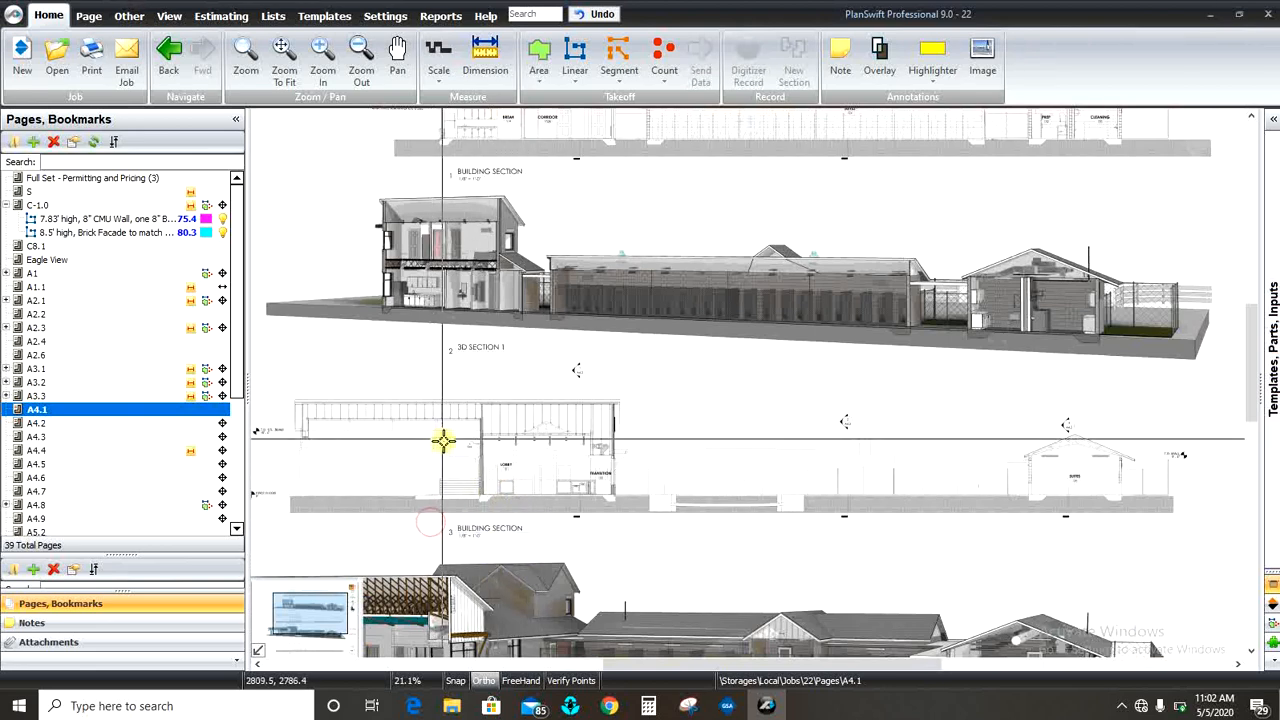
scroll(443, 517, "down", 1)
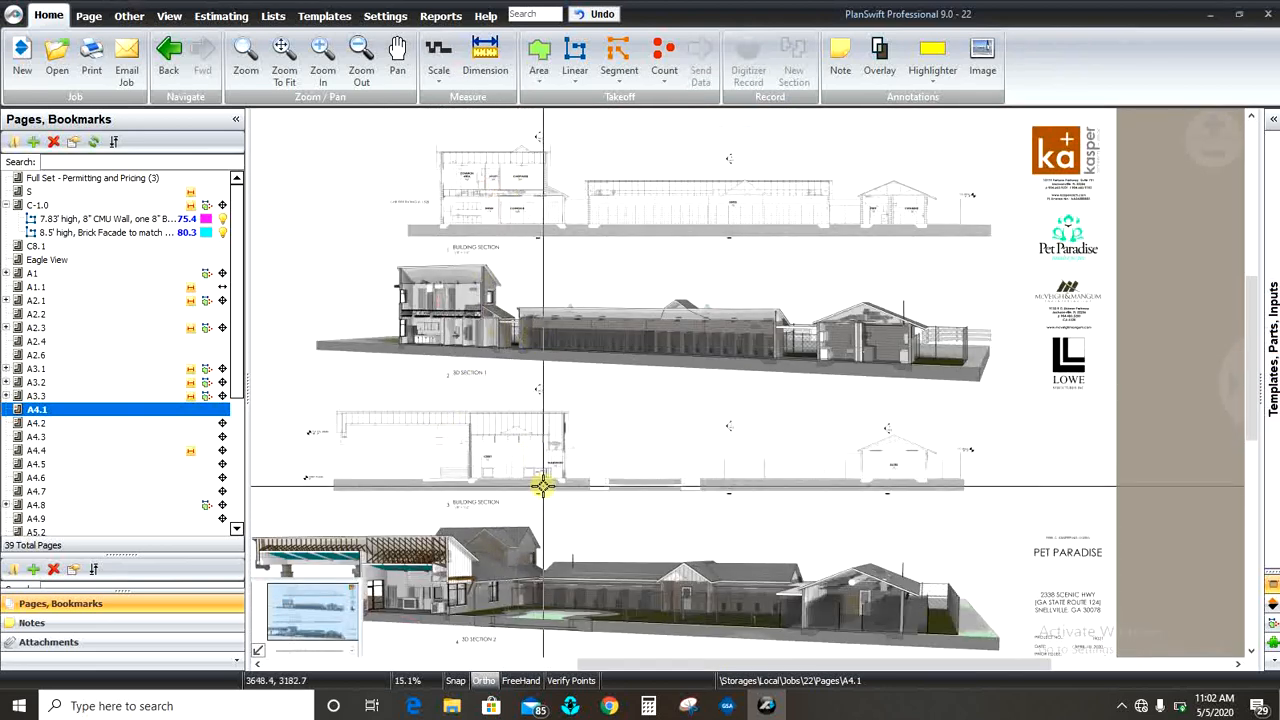
scroll(480, 409, "down", 2)
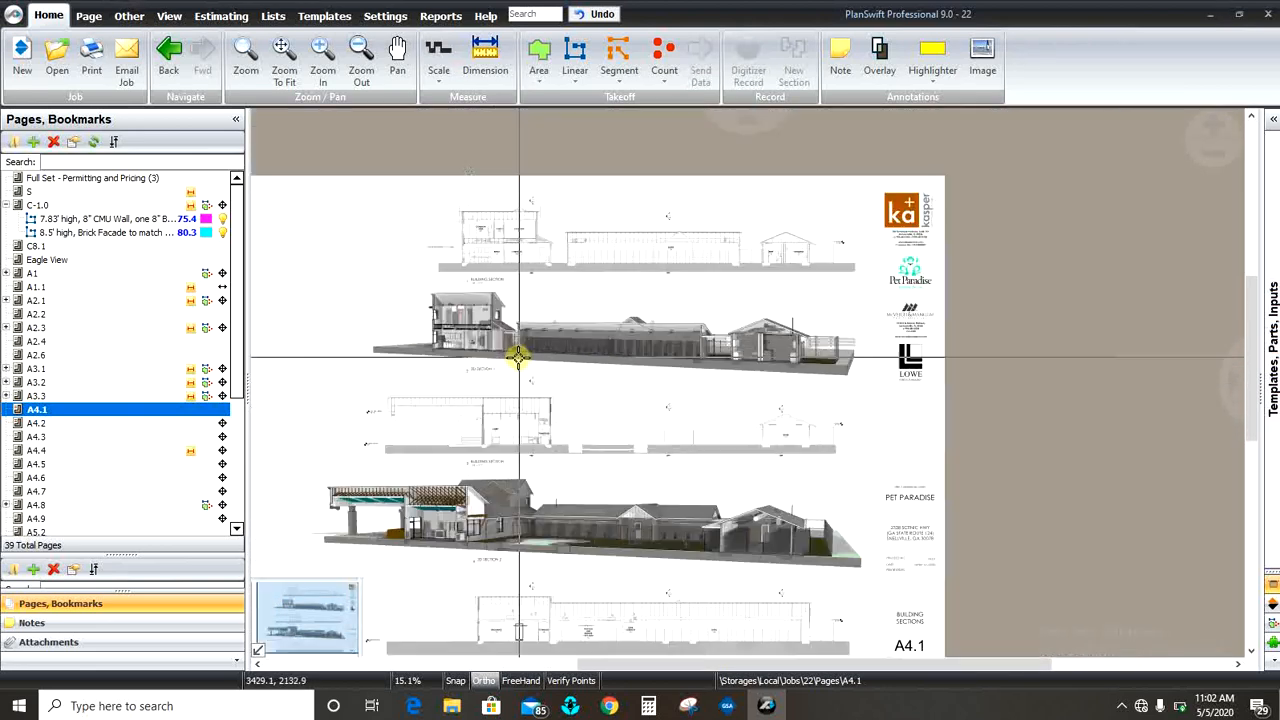
scroll(494, 286, "up", 2)
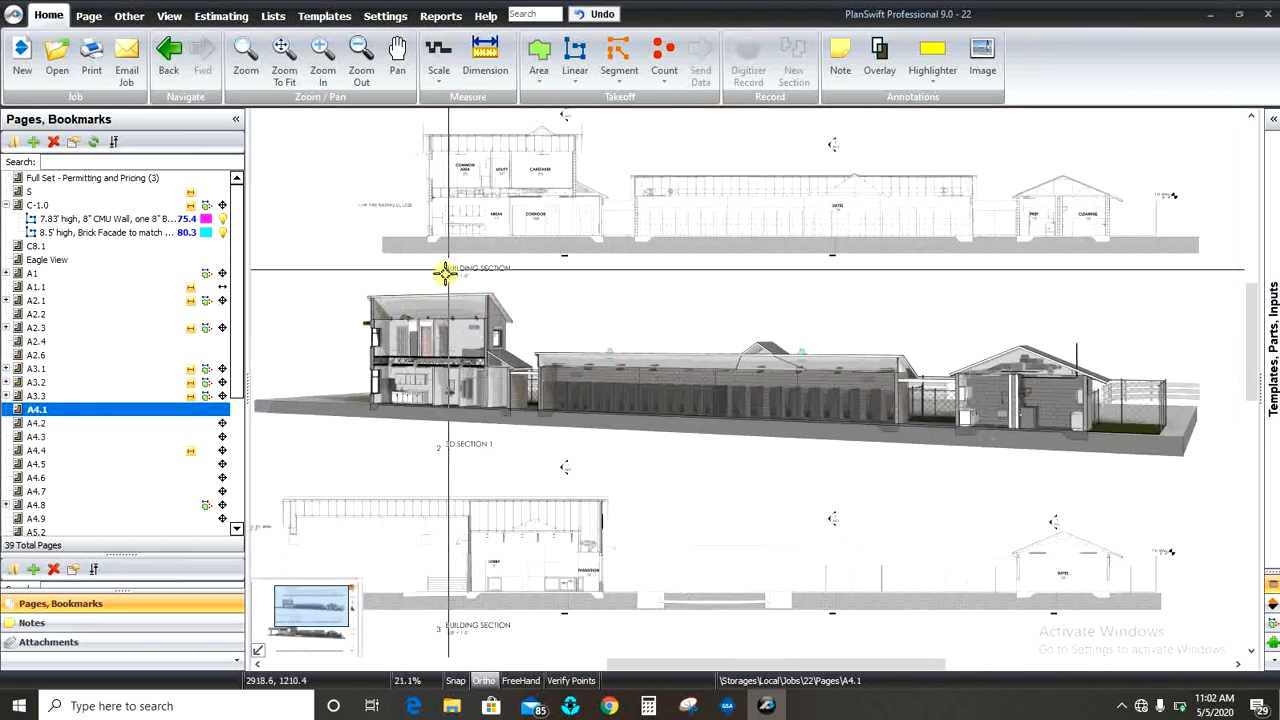
scroll(366, 271, "up", 2)
left_click_drag(378, 237, 613, 328)
scroll(431, 409, "down", 3)
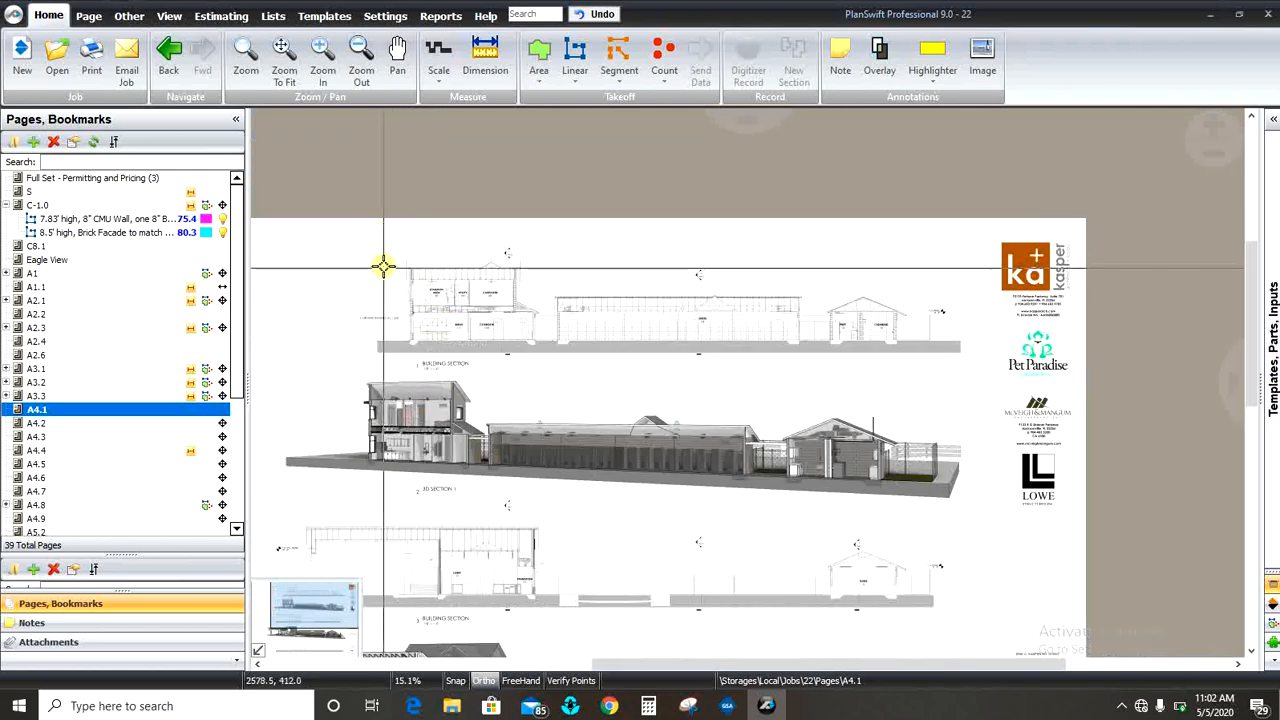
left_click_drag(380, 262, 982, 390)
scroll(637, 200, "down", 1)
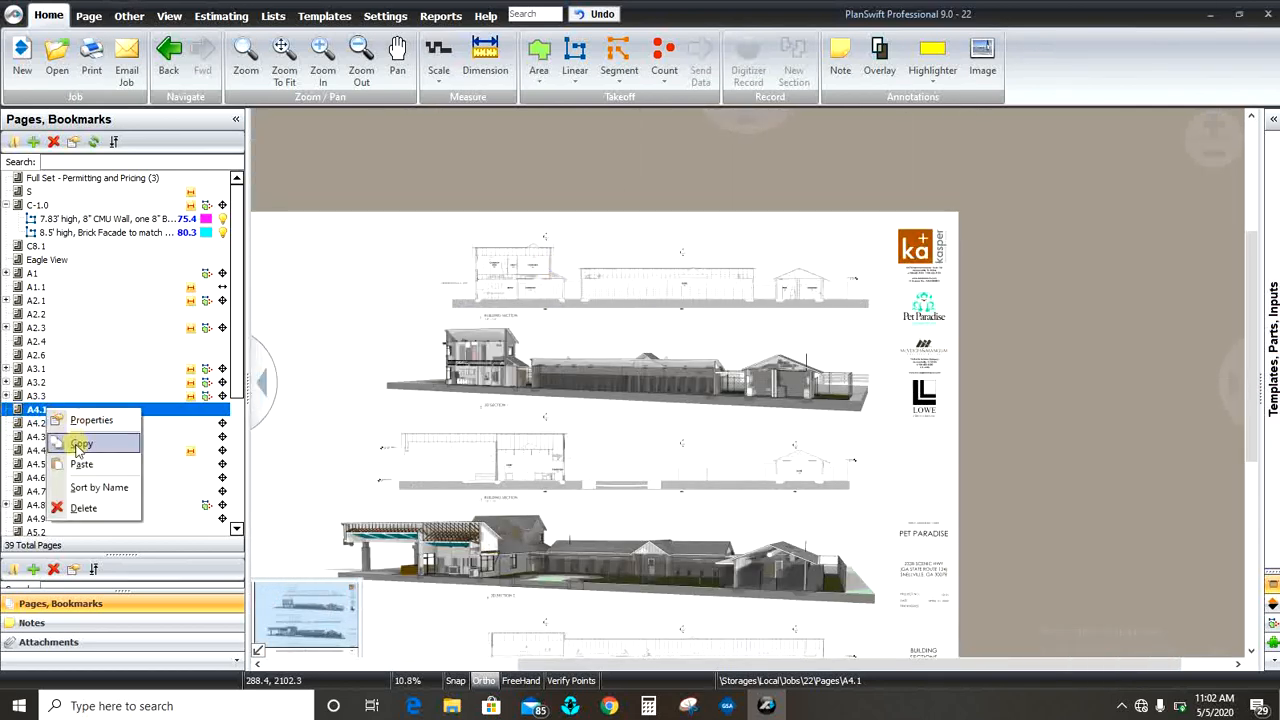
Copy page A4.1, paste the duplicate at the end of the page list and open it.
left_click(80, 444)
scroll(86, 320, "down", 5)
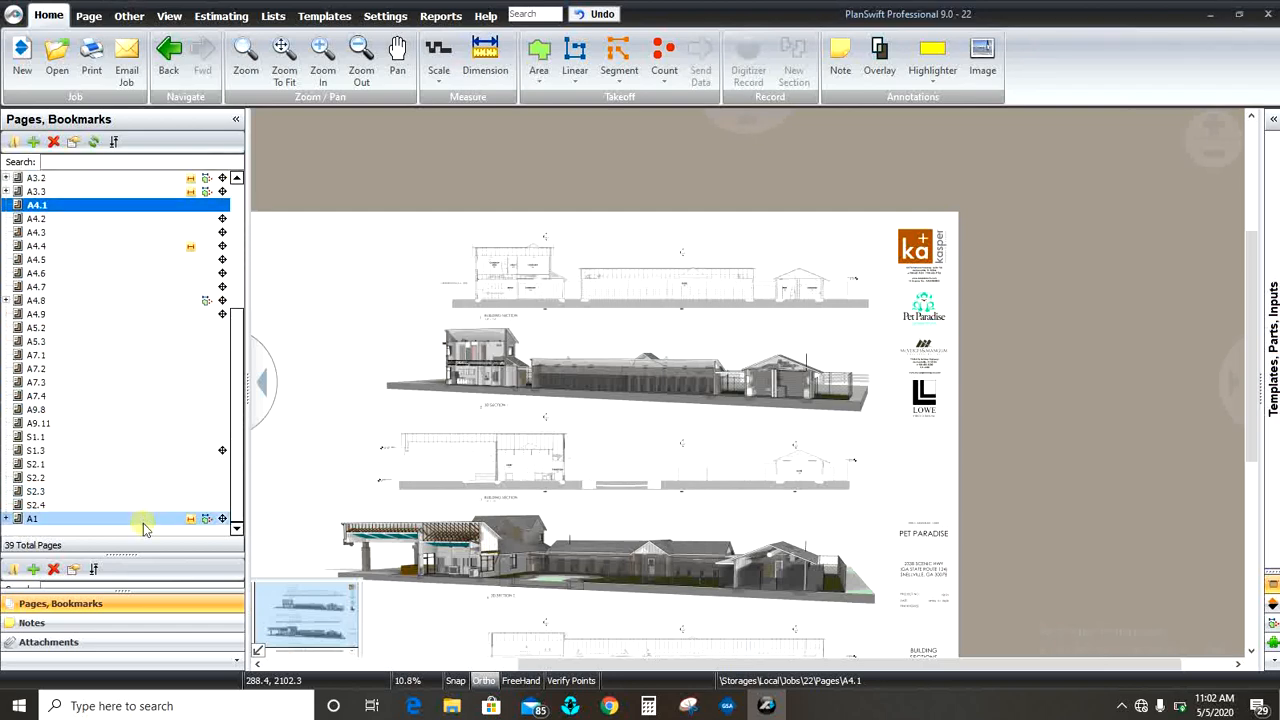
left_click(112, 521)
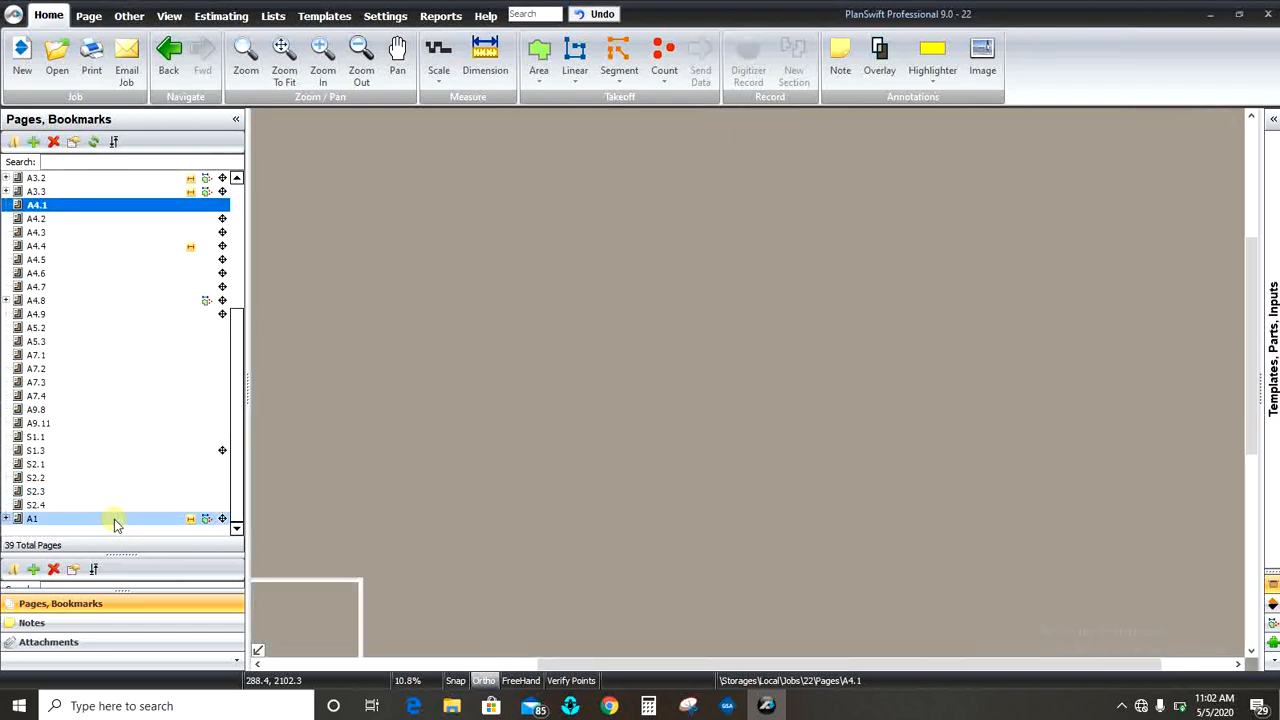
right_click(115, 520)
left_click(146, 576)
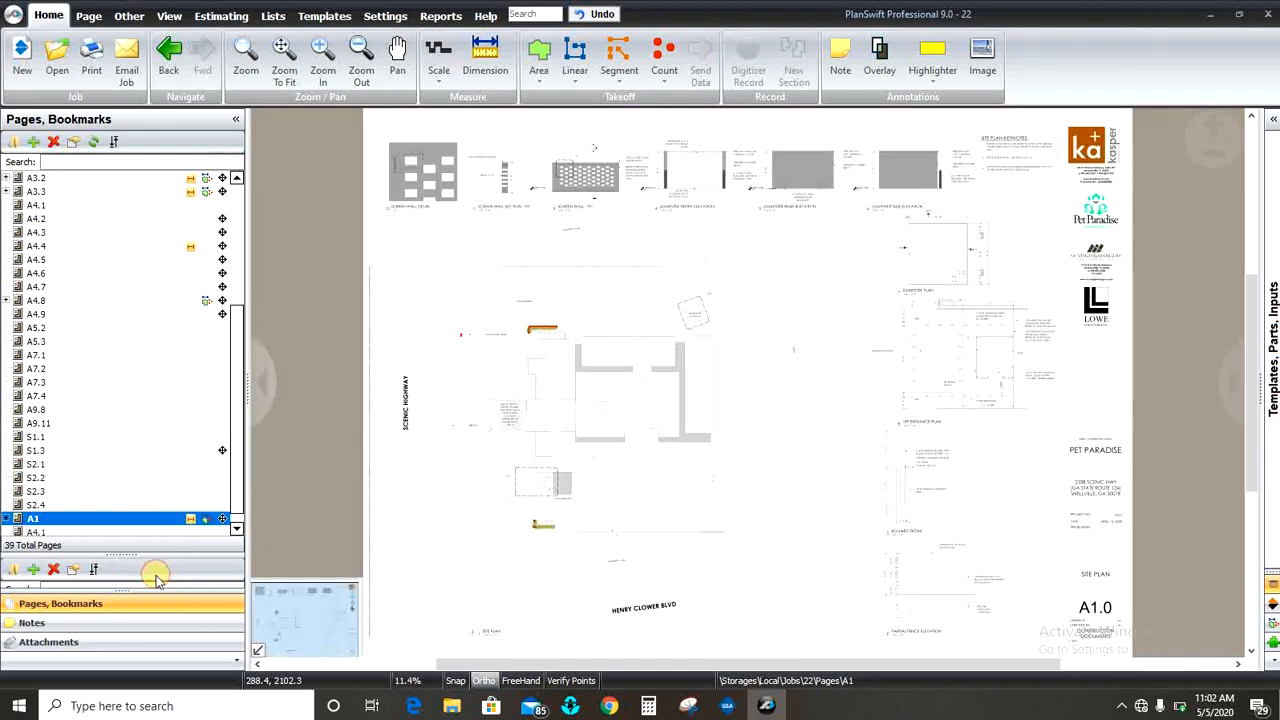
scroll(86, 532, "down", 1)
left_click(57, 518)
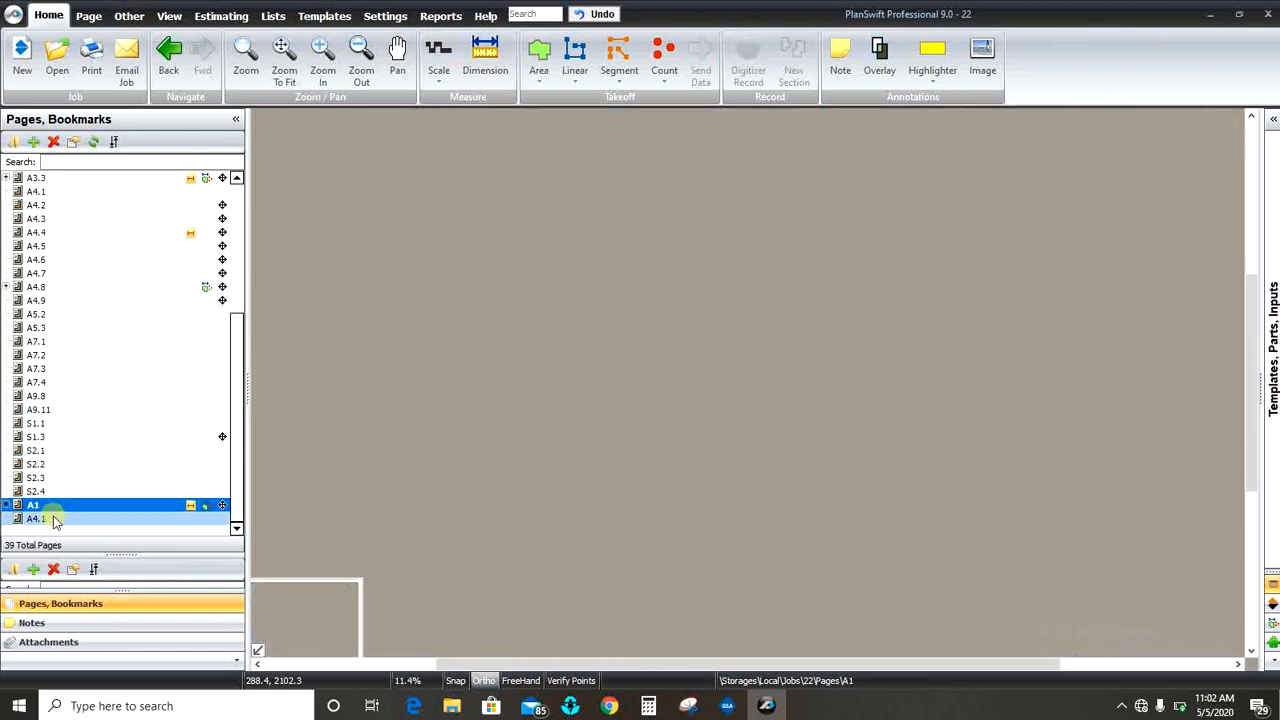
Look over the duplicated A4.1 sheet, indicating individual section drawings with temporary selection boxes.
scroll(914, 331, "up", 2)
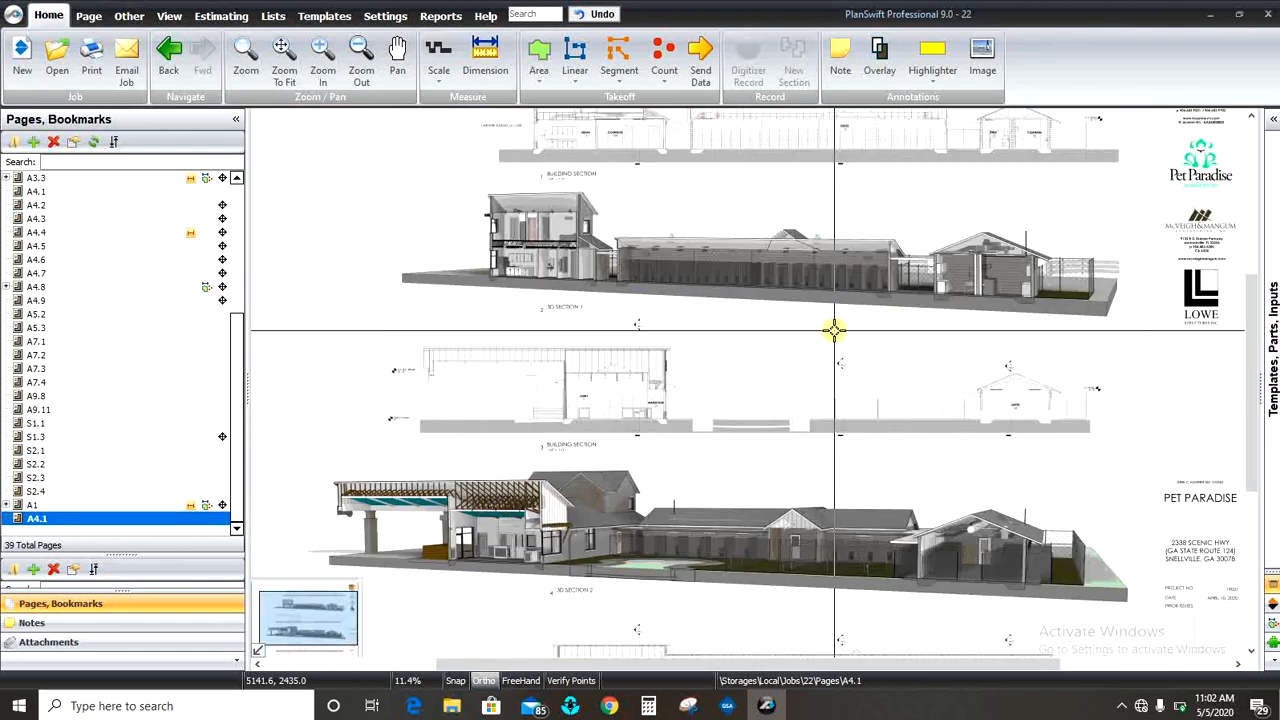
scroll(820, 265, "down", 1)
scroll(674, 246, "up", 1)
left_click_drag(480, 182, 972, 328)
scroll(774, 335, "down", 1)
scroll(630, 516, "up", 2)
left_click_drag(564, 390, 794, 503)
scroll(457, 523, "down", 2)
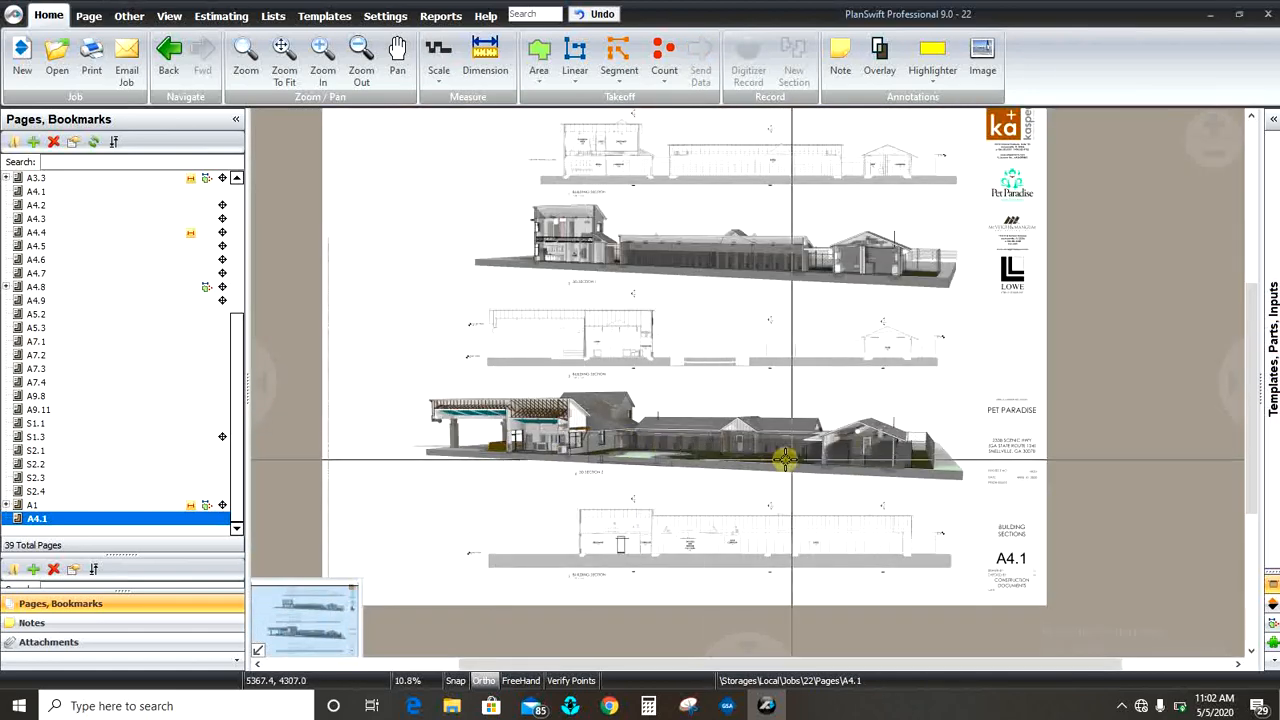
Compare the 3D sections with the building sections on the duplicated A4.1 sheet and dismiss the low-battery notice.
scroll(793, 458, "up", 1)
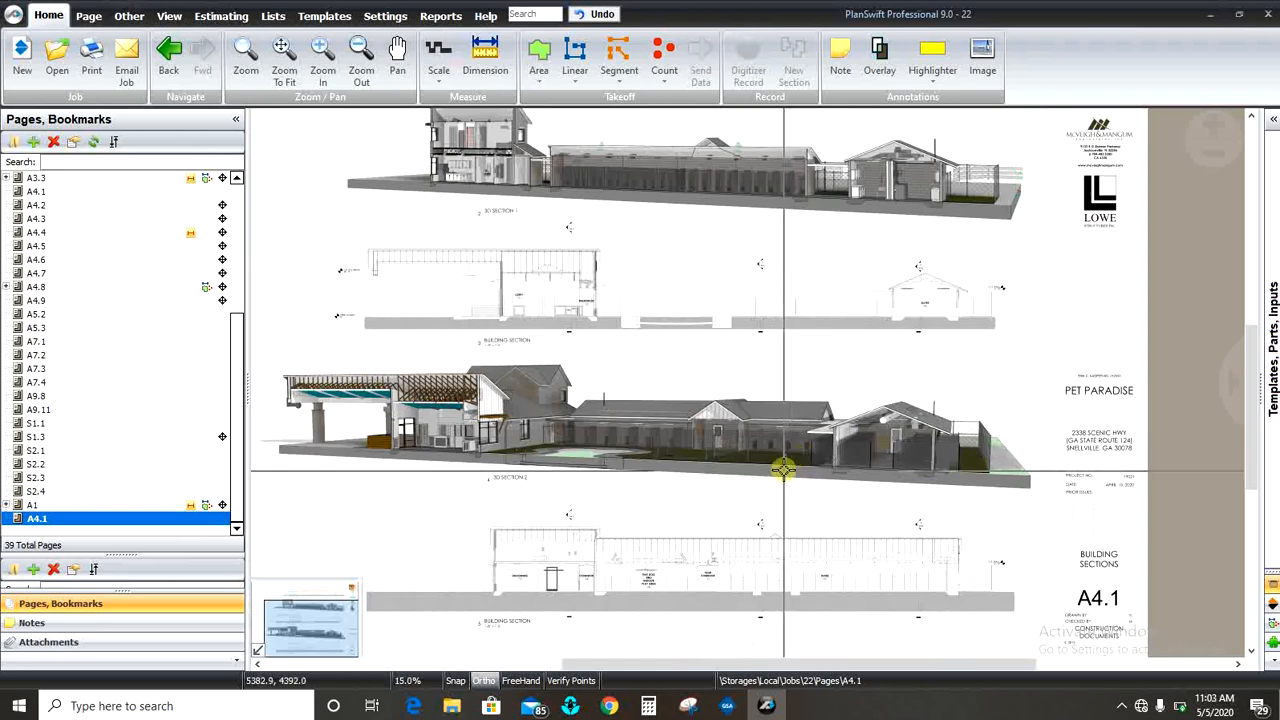
scroll(750, 390, "down", 1)
left_click_drag(663, 240, 736, 281)
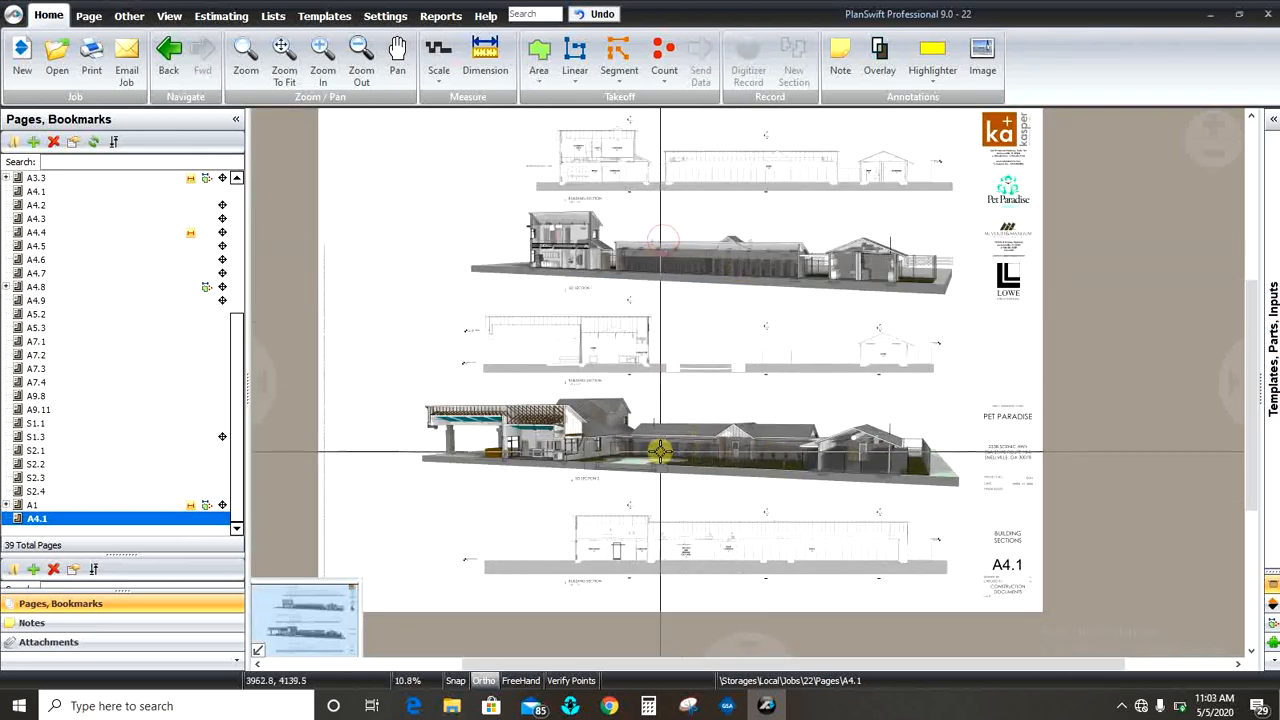
left_click_drag(644, 410, 708, 478)
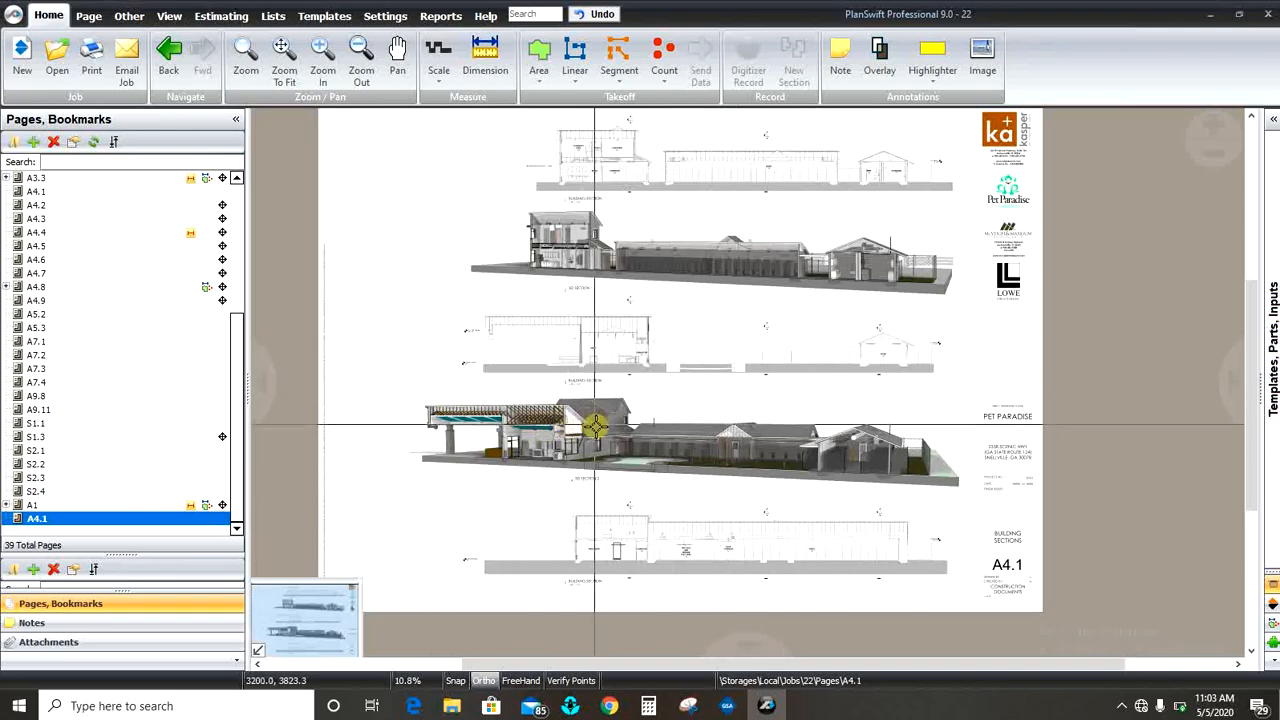
scroll(595, 426, "up", 1)
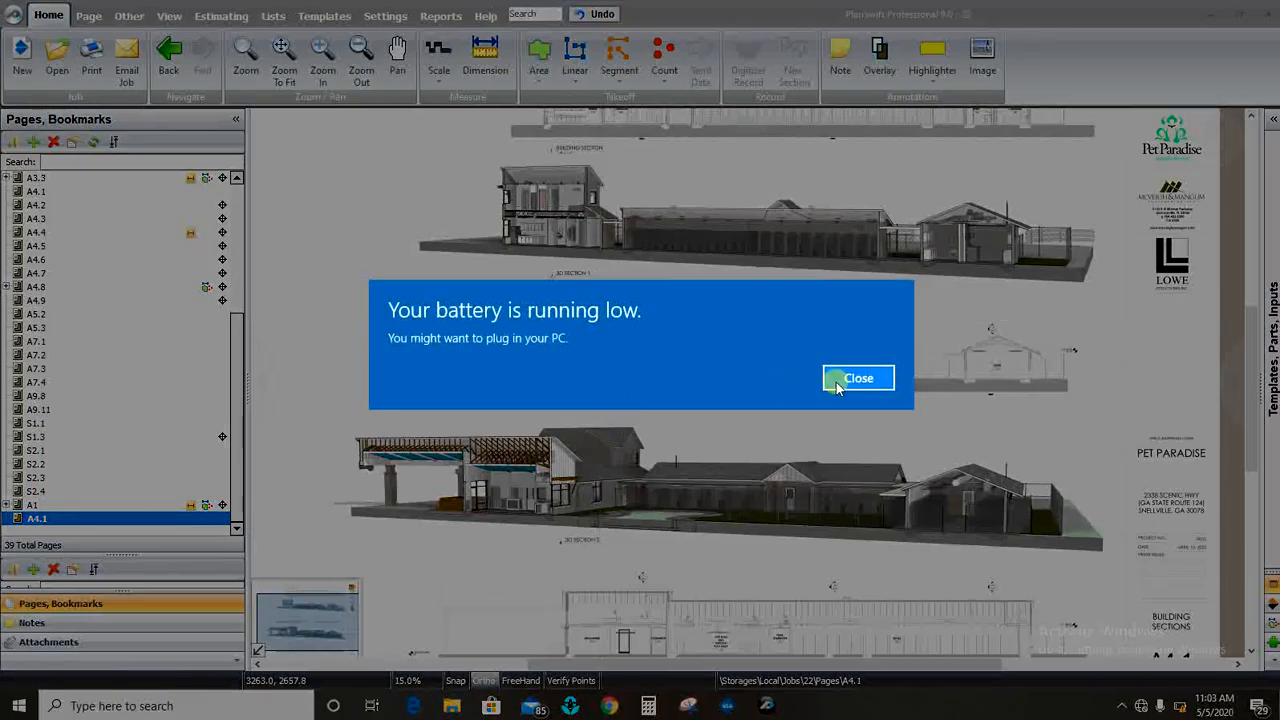
left_click(838, 386)
scroll(568, 379, "down", 1)
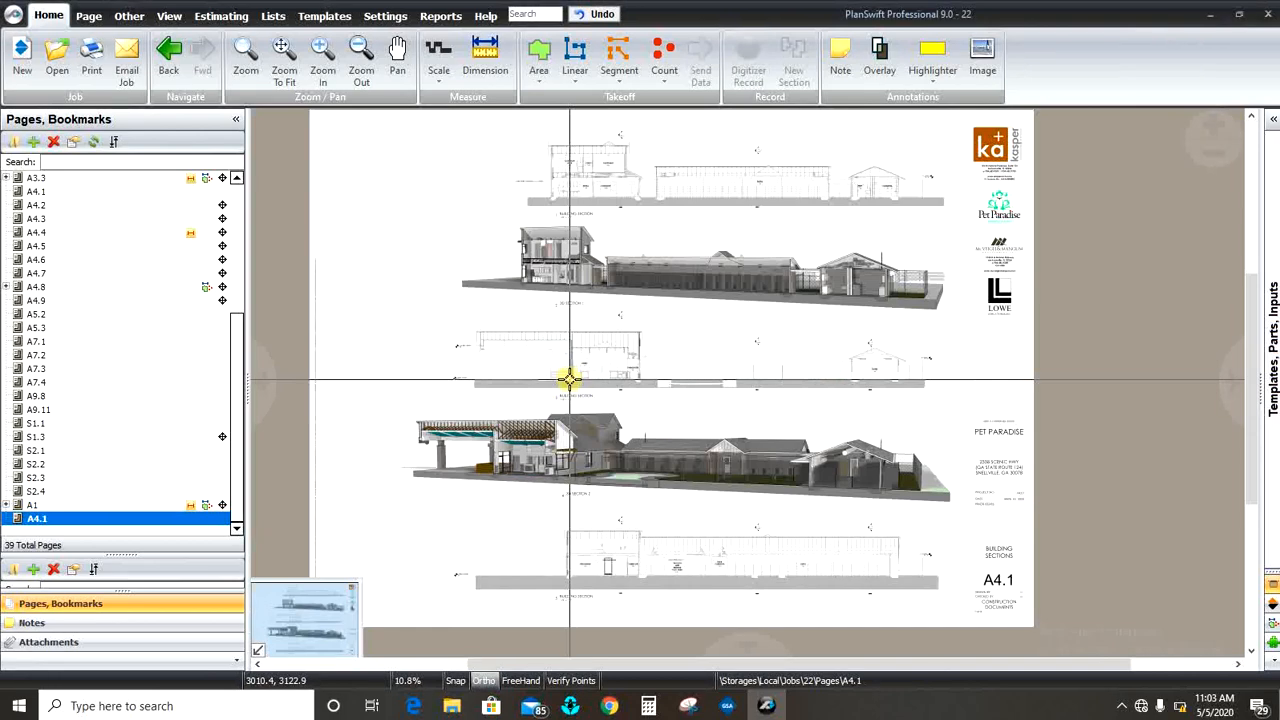
scroll(603, 379, "up", 1)
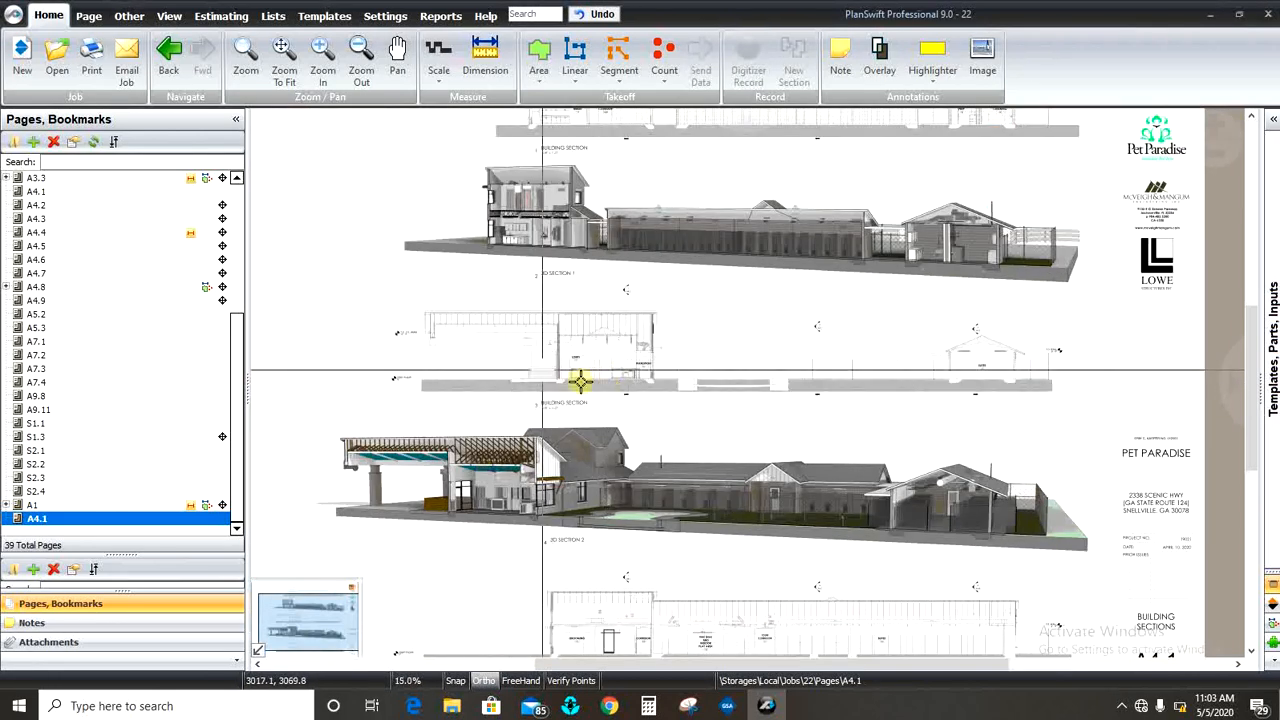
scroll(503, 378, "down", 1)
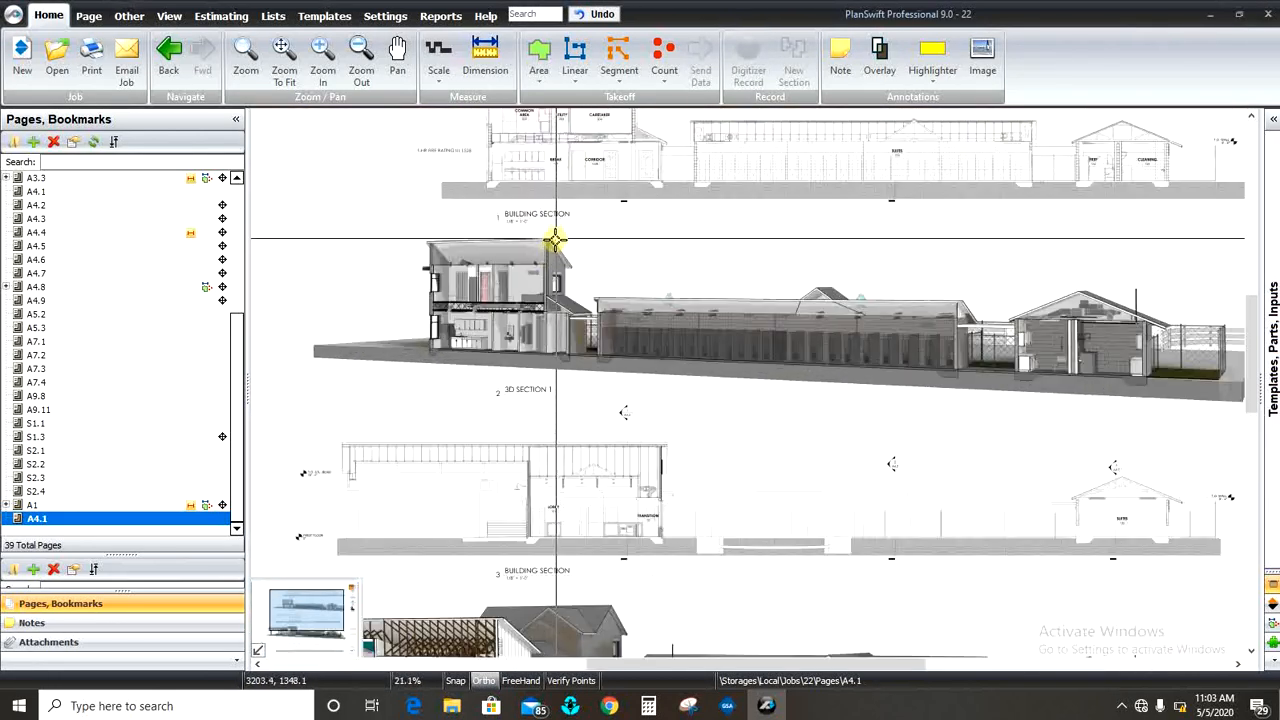
scroll(556, 238, "up", 2)
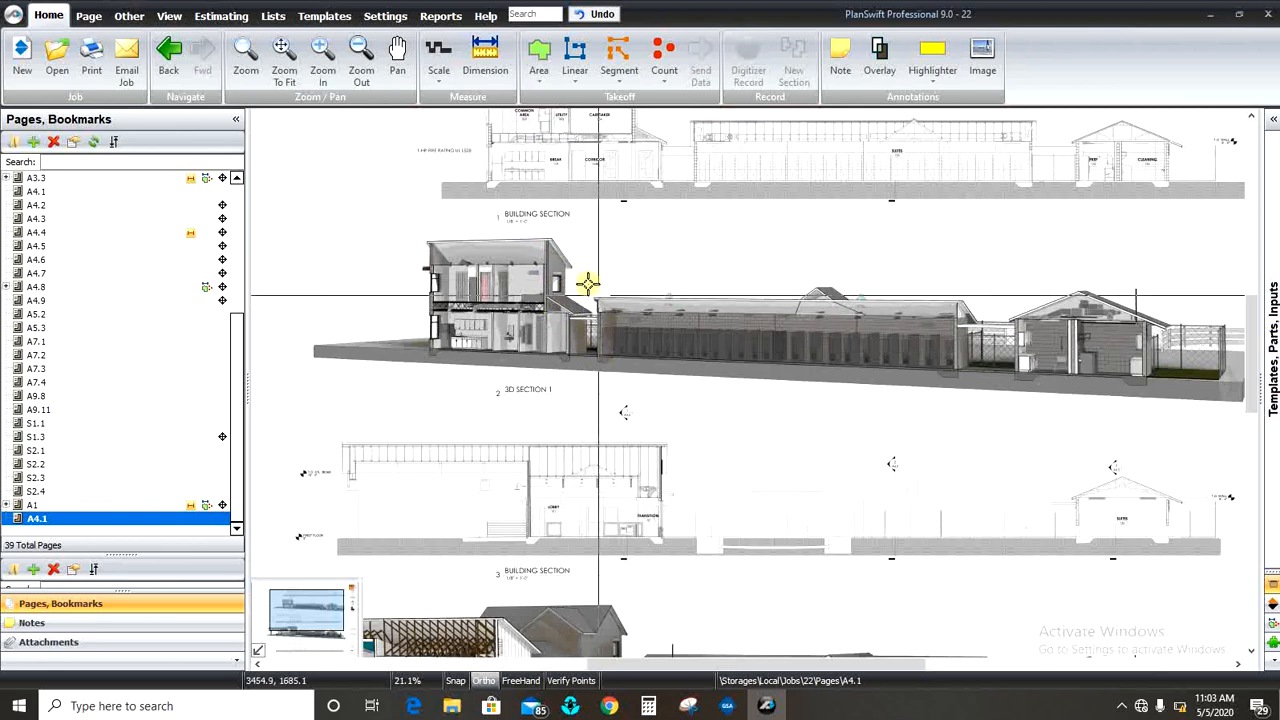
scroll(583, 295, "down", 2)
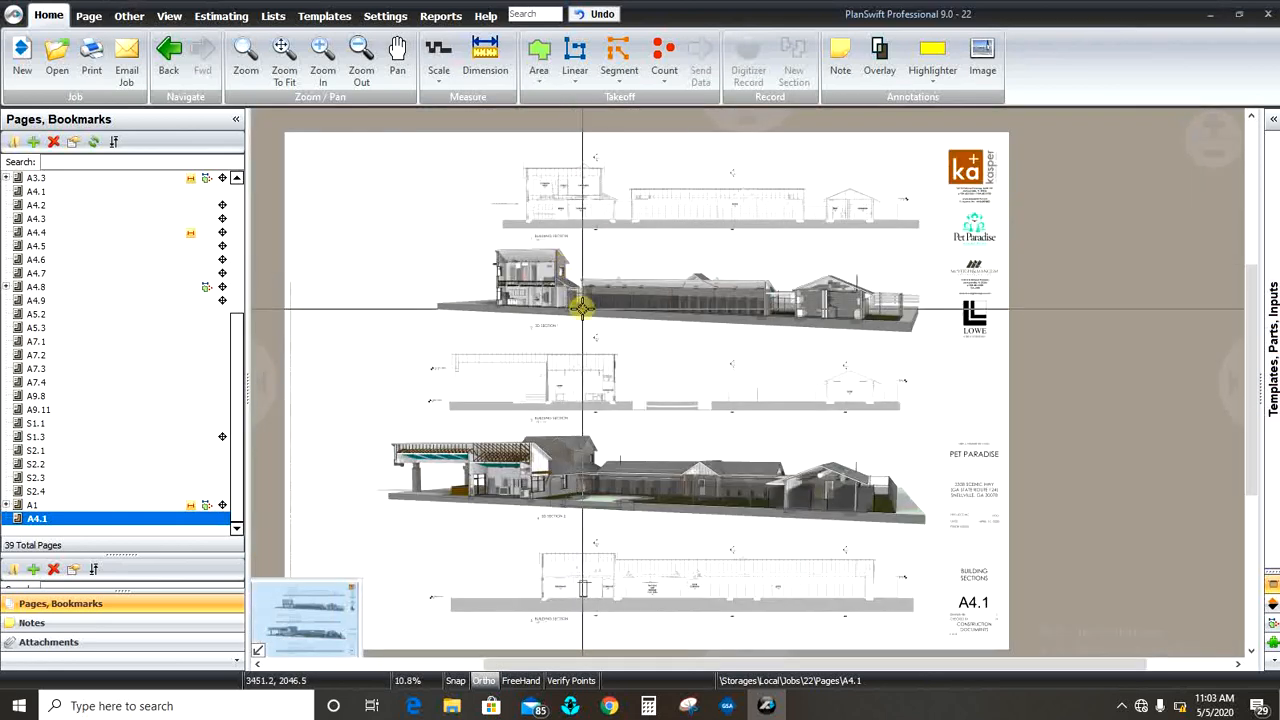